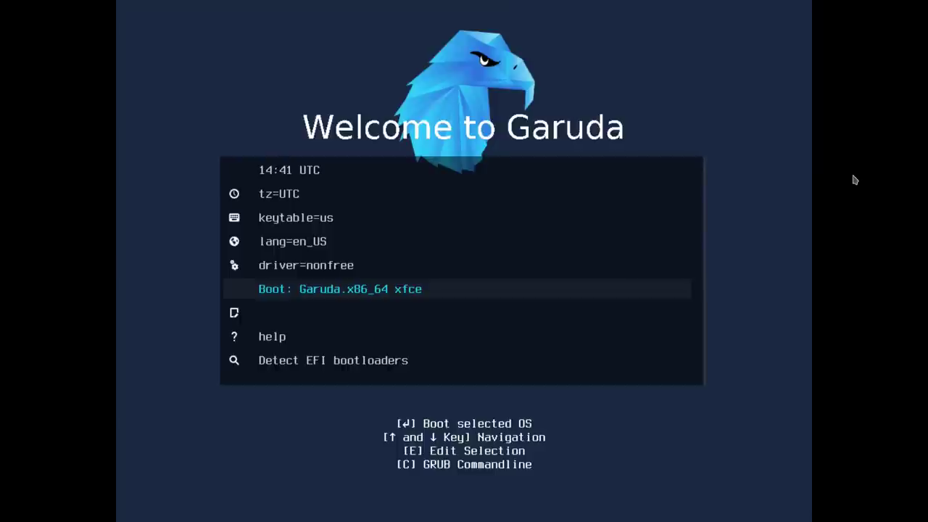
Set the boot menu timezone to Europe/Zurich
{"action": "key", "text": "Up"}
{"action": "key", "text": "Up"}
{"action": "key", "text": "Up"}
{"action": "key", "text": "Up"}
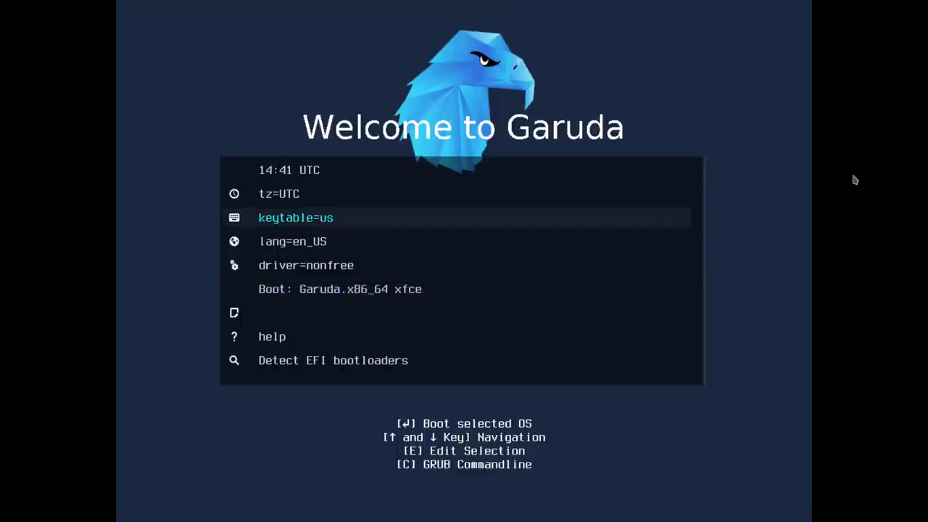
{"action": "key", "text": "Return"}
{"action": "key", "text": "Down"}
{"action": "key", "text": "Down"}
{"action": "key", "text": "Down"}
{"action": "key", "text": "Down"}
{"action": "key", "text": "Down"}
{"action": "key", "text": "Down"}
{"action": "key", "text": "Down"}
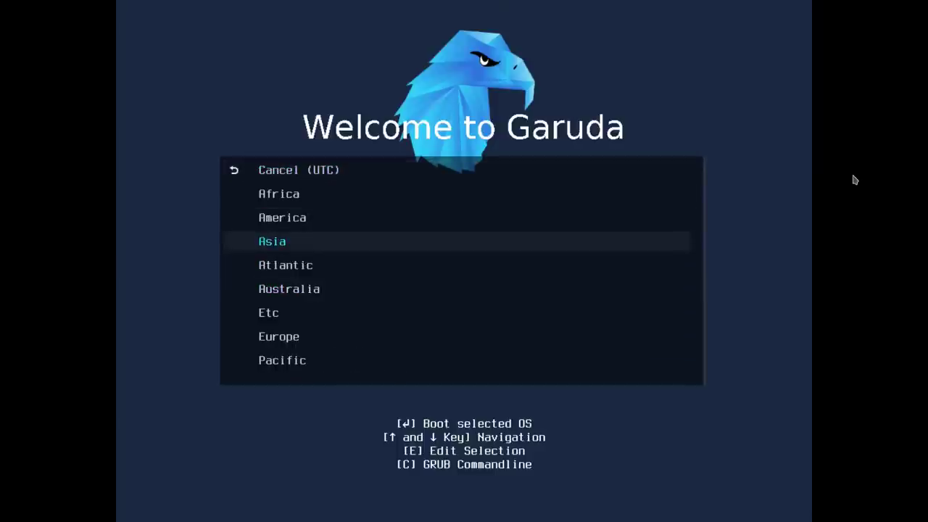
{"action": "key", "text": "Return"}
{"action": "key", "text": "Down"}
{"action": "key", "text": "Down"}
{"action": "key", "text": "Down"}
{"action": "key", "text": "Down"}
{"action": "key", "text": "Down"}
{"action": "key", "text": "Down"}
{"action": "key", "text": "Down"}
{"action": "key", "text": "Down"}
{"action": "key", "text": "Down"}
{"action": "key", "text": "Down"}
{"action": "key", "text": "Down"}
{"action": "key", "text": "Down"}
{"action": "key", "text": "Down"}
{"action": "key", "text": "Down"}
{"action": "key", "text": "Down"}
{"action": "key", "text": "Down"}
{"action": "key", "text": "Down"}
{"action": "key", "text": "Down"}
{"action": "key", "text": "Down"}
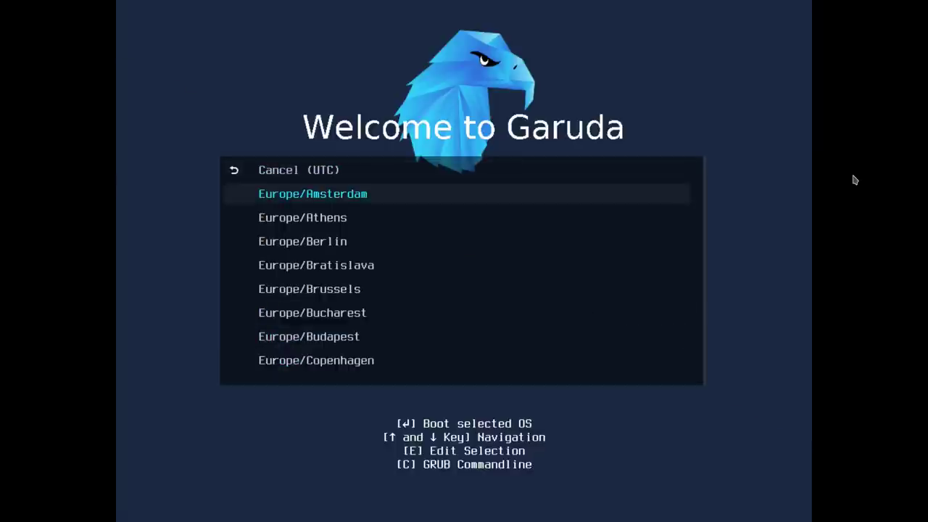
{"action": "key", "text": "Down"}
{"action": "key", "text": "Down"}
{"action": "key", "text": "Down"}
{"action": "key", "text": "Down"}
{"action": "key", "text": "Down"}
{"action": "key", "text": "Down"}
{"action": "key", "text": "Down"}
{"action": "key", "text": "Down"}
{"action": "key", "text": "Down"}
{"action": "key", "text": "Down"}
{"action": "key", "text": "Down"}
{"action": "key", "text": "Down"}
{"action": "key", "text": "Down"}
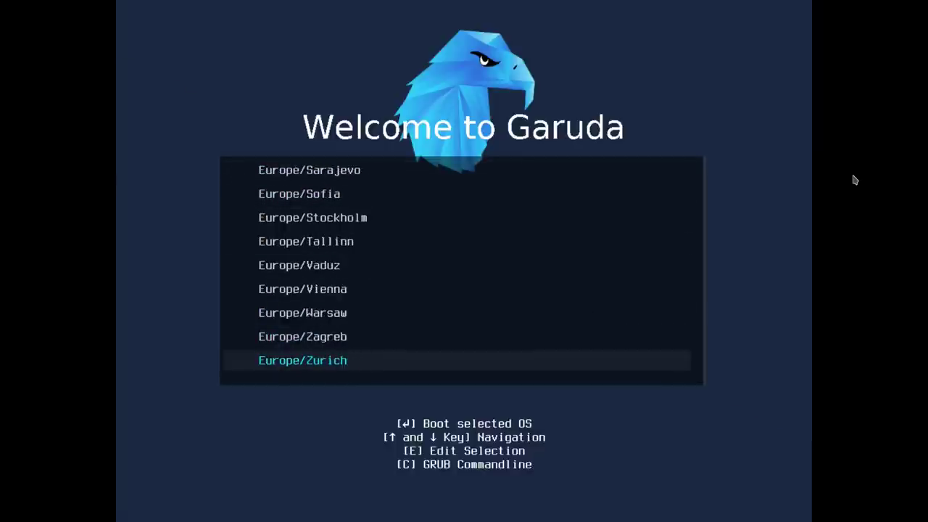
{"action": "key", "text": "Return"}
Set the keytable to the ch keyboard layout
{"action": "key", "text": "Up"}
{"action": "key", "text": "Up"}
{"action": "key", "text": "Up"}
{"action": "key", "text": "Return"}
{"action": "key", "text": "Up"}
{"action": "key", "text": "Up"}
{"action": "key", "text": "Up"}
{"action": "key", "text": "Up"}
{"action": "key", "text": "Up"}
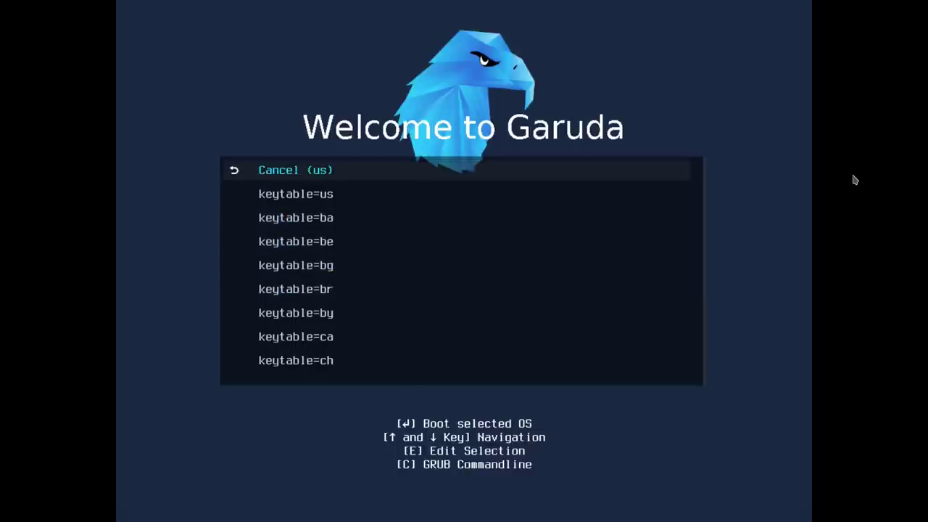
{"action": "key", "text": "Down"}
{"action": "key", "text": "Down"}
{"action": "key", "text": "Down"}
{"action": "key", "text": "Down"}
{"action": "key", "text": "Down"}
{"action": "key", "text": "Down"}
{"action": "key", "text": "Down"}
{"action": "key", "text": "Down"}
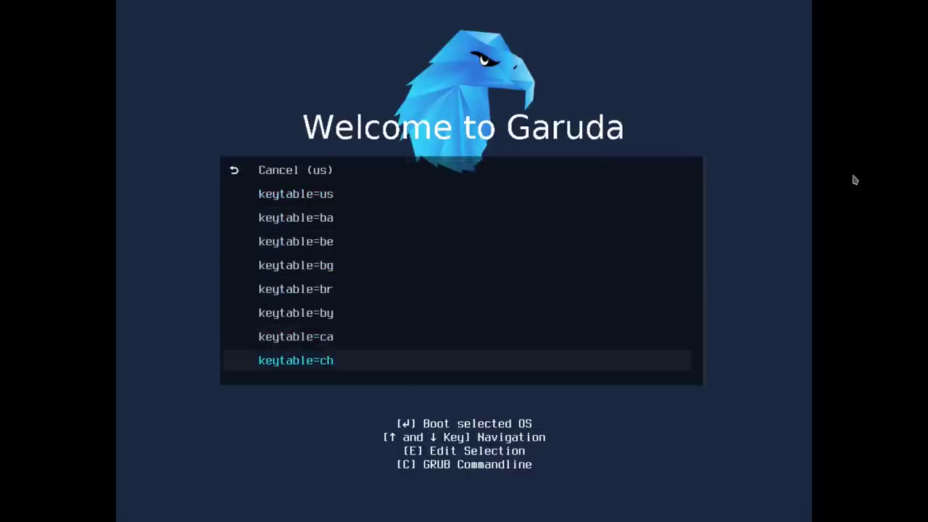
{"action": "key", "text": "Return"}
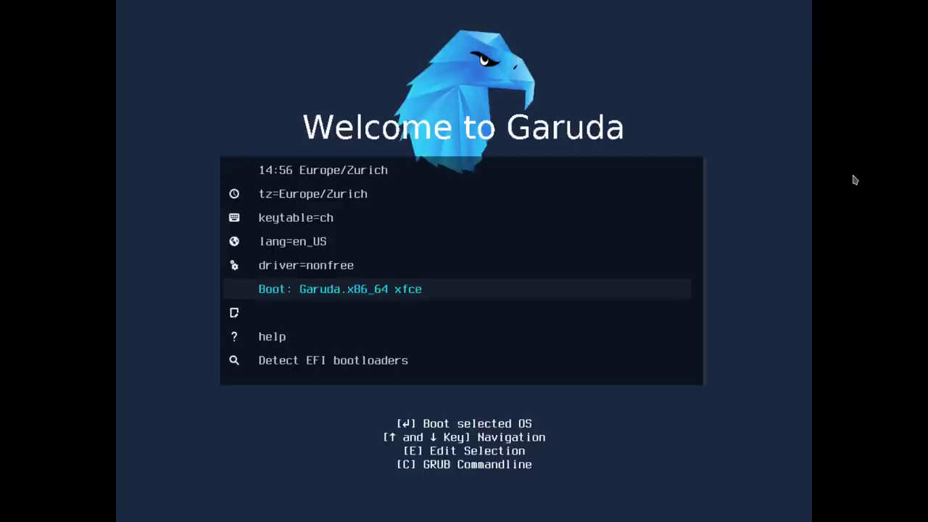
Switch the drivers to free and boot the Garuda xfce live session
{"action": "key", "text": "Up"}
{"action": "key", "text": "Return"}
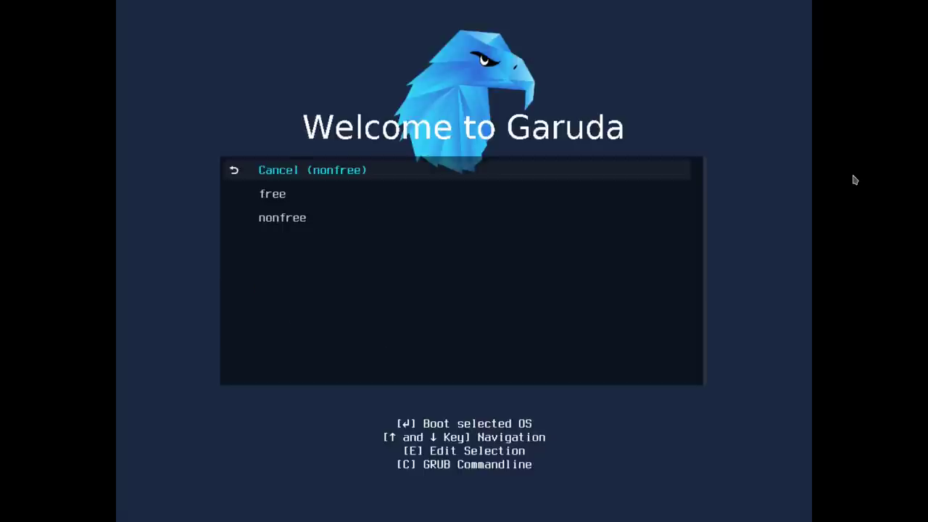
{"action": "key", "text": "Down"}
{"action": "key", "text": "Return"}
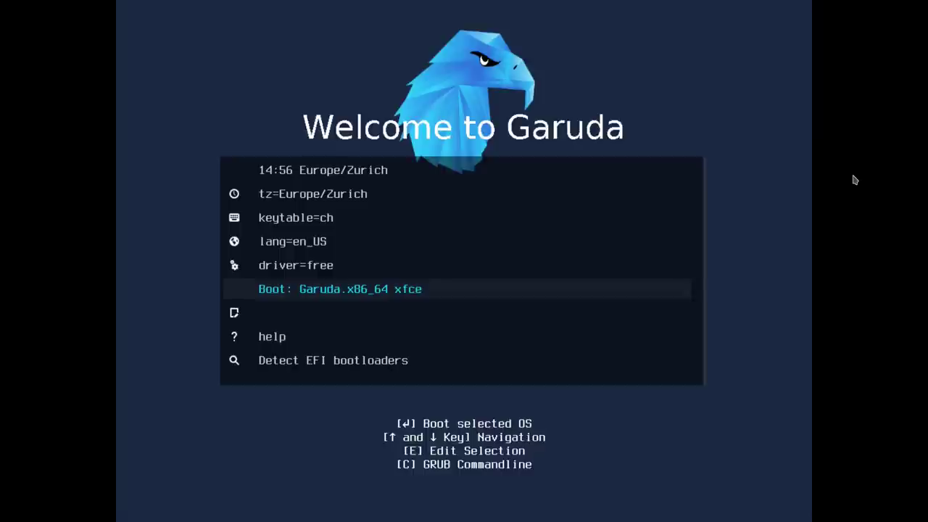
{"action": "key", "text": "Return"}
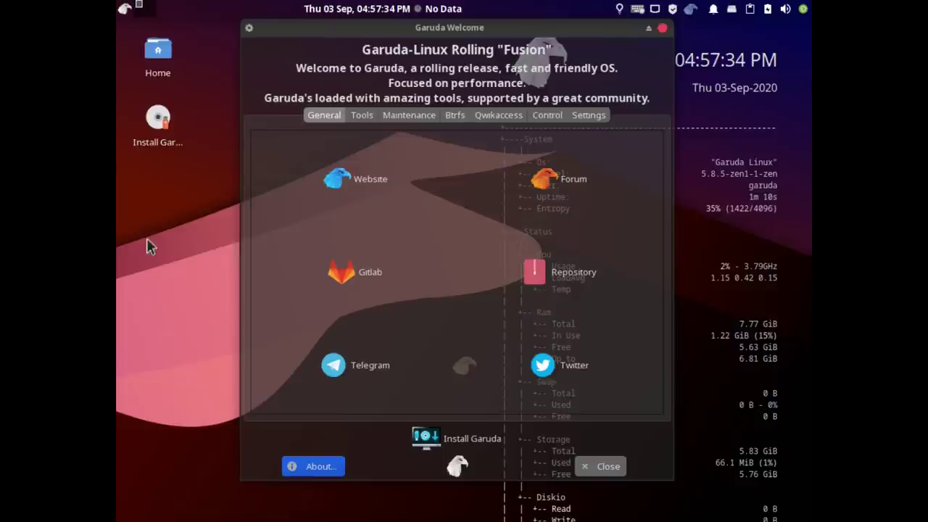
Set the live desktop resolution to 1920x1080, keep it, and move the Welcome window right
{"action": "right_click", "coordinate": [183, 212]}
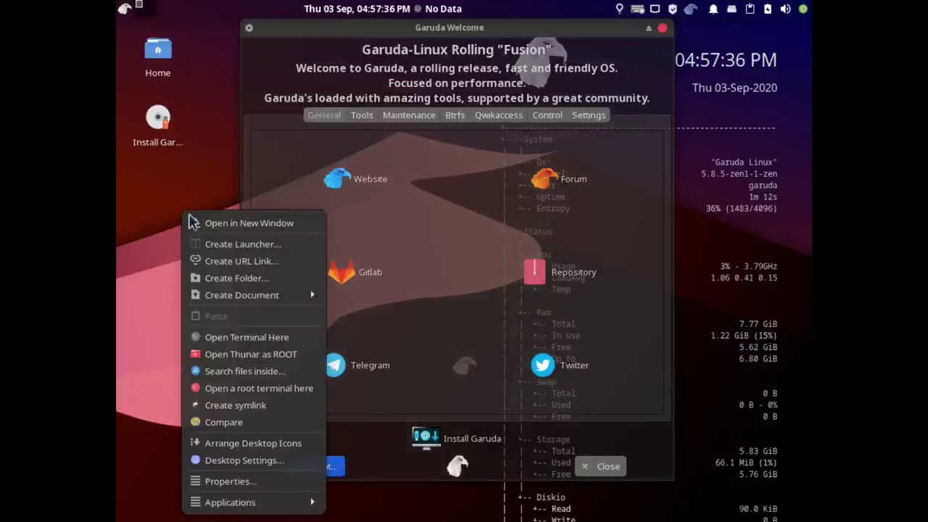
{"action": "mouse_move", "coordinate": [229, 506]}
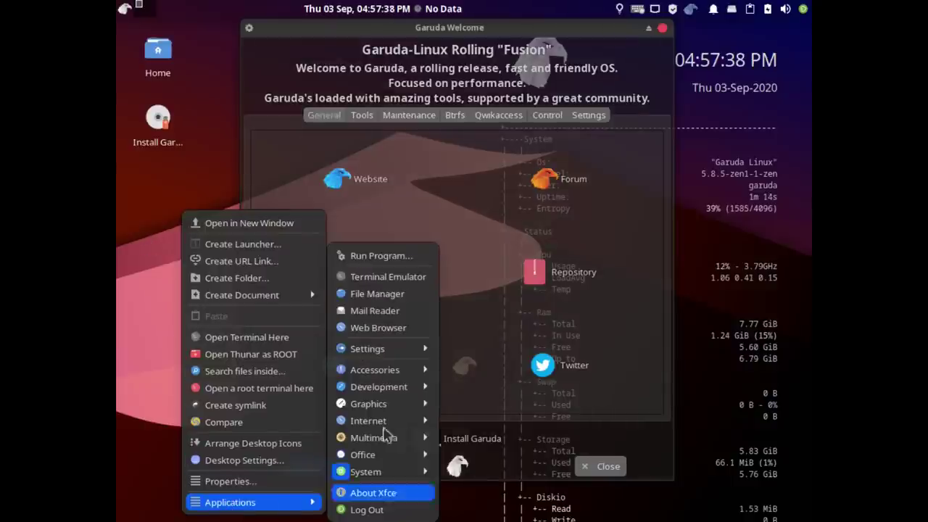
{"action": "mouse_move", "coordinate": [397, 355]}
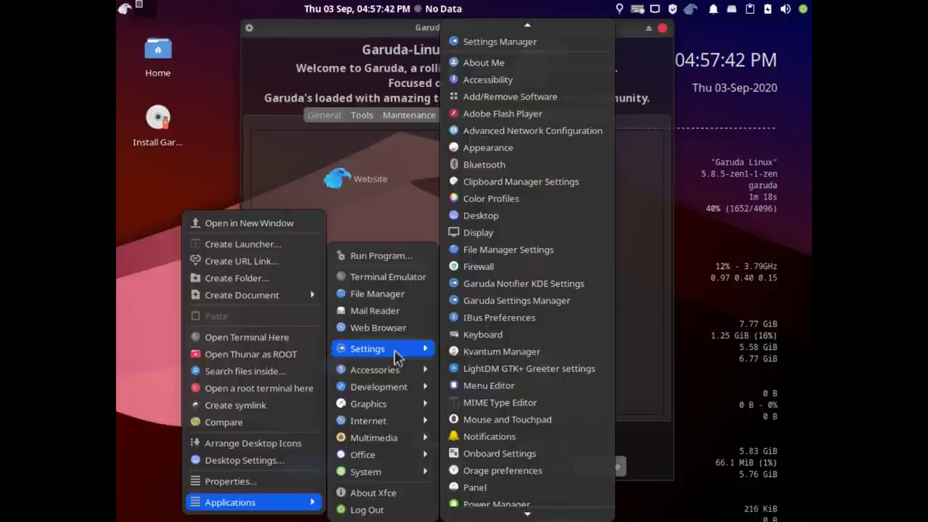
{"action": "left_click", "coordinate": [496, 234]}
{"action": "left_click", "coordinate": [609, 213]}
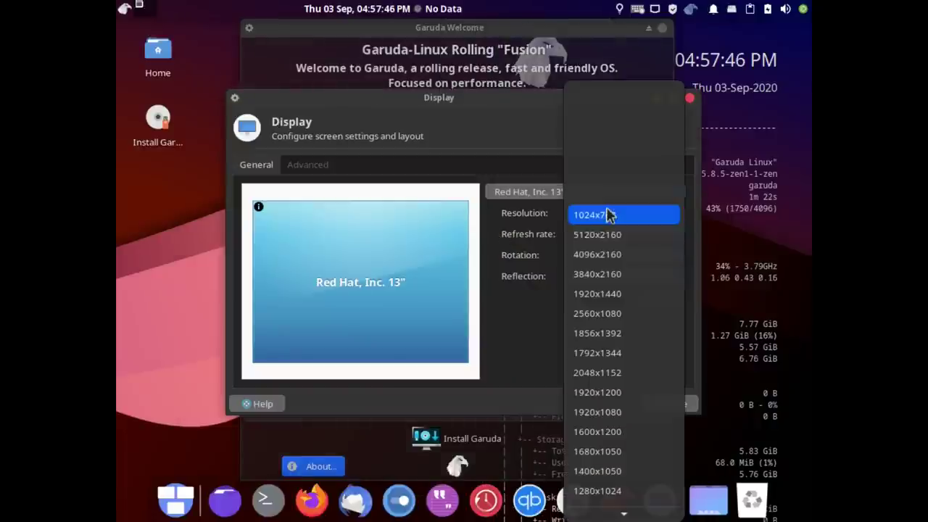
{"action": "left_click", "coordinate": [611, 412]}
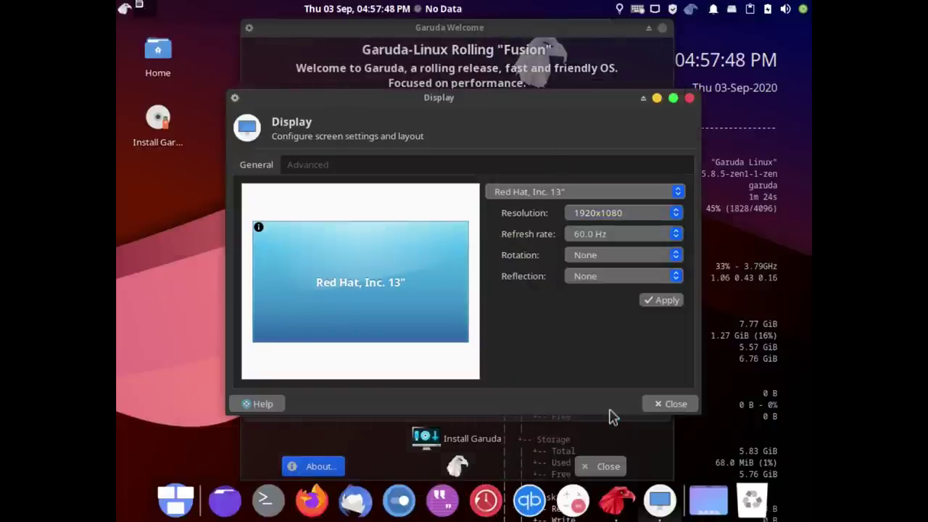
{"action": "left_click", "coordinate": [660, 305]}
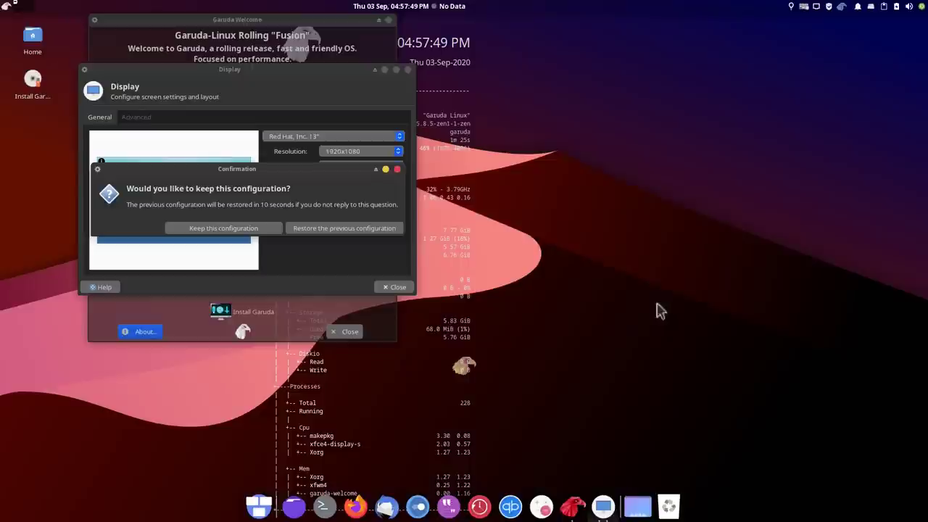
{"action": "left_click", "coordinate": [219, 231]}
{"action": "left_click", "coordinate": [403, 288]}
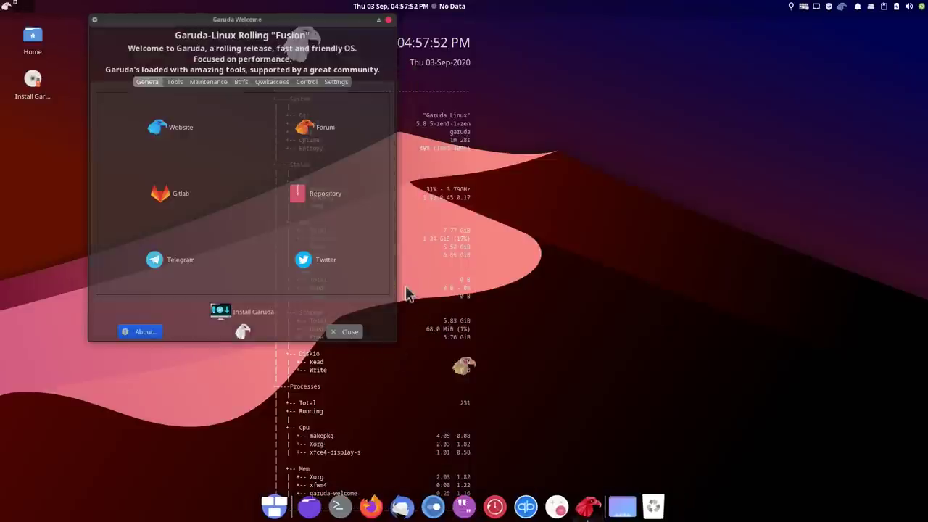
{"action": "left_click_drag", "start_coordinate": [293, 16], "coordinate": [761, 67]}
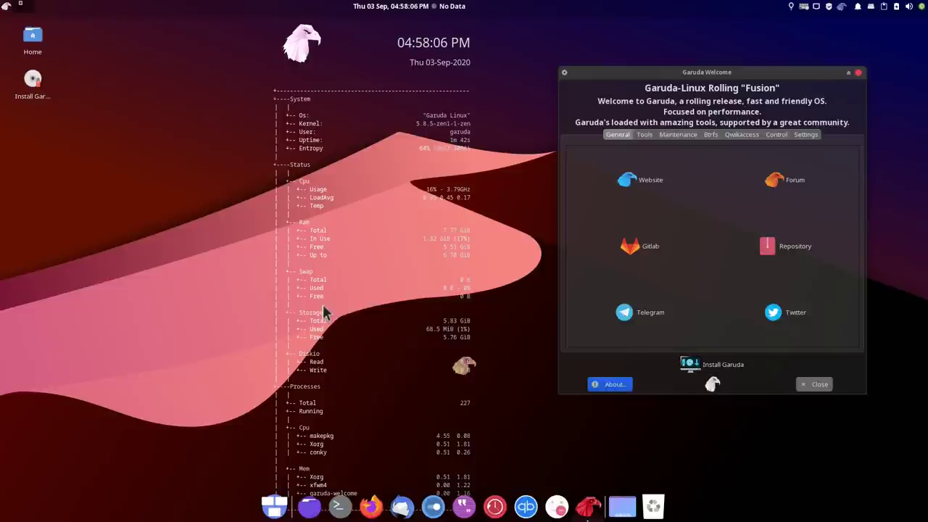
Launch the installer in American English and keep the Europe/Zurich location
{"action": "left_click", "coordinate": [729, 372]}
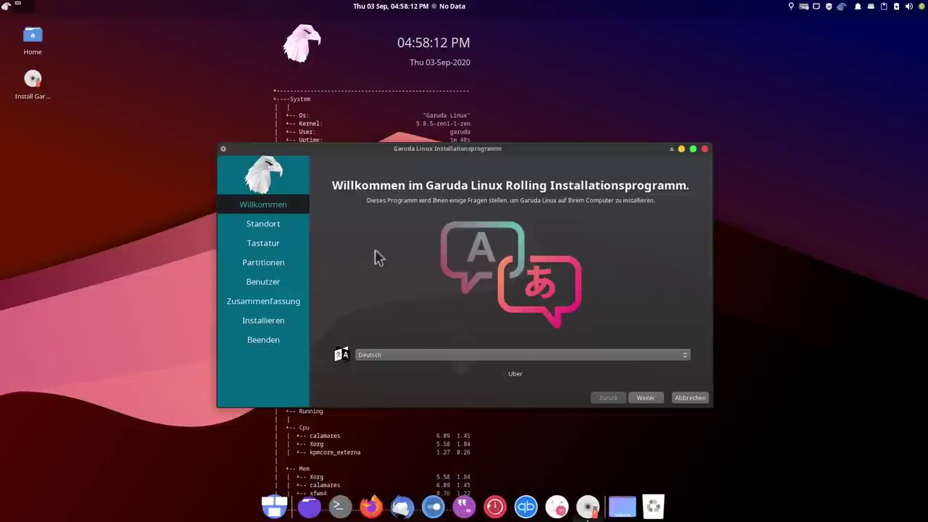
{"action": "left_click", "coordinate": [390, 355]}
{"action": "left_click", "coordinate": [400, 99]}
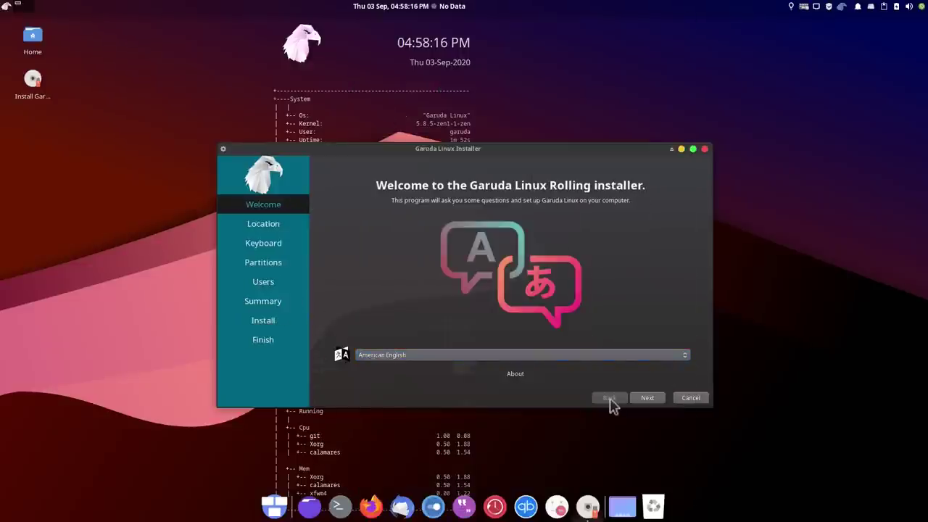
{"action": "left_click", "coordinate": [646, 400]}
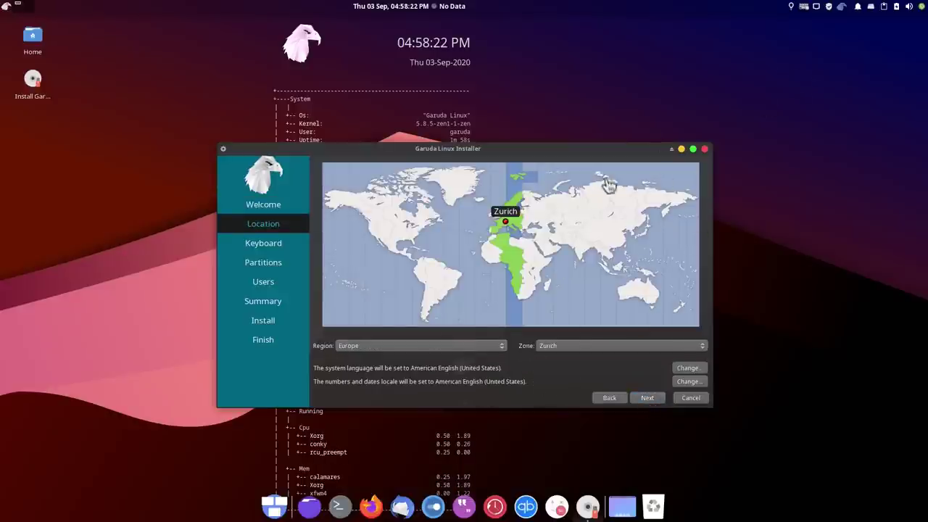
{"action": "left_click", "coordinate": [819, 9]}
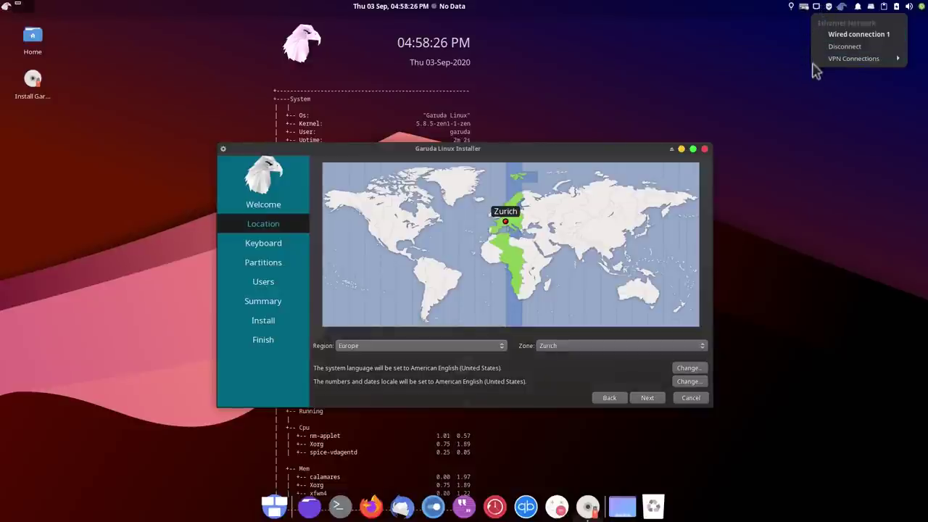
{"action": "left_click", "coordinate": [802, 126]}
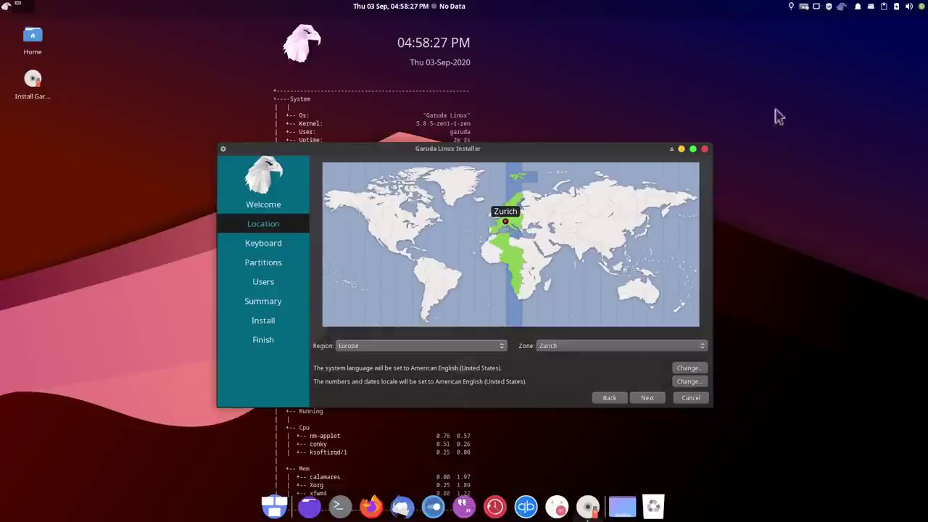
{"action": "left_click", "coordinate": [647, 400]}
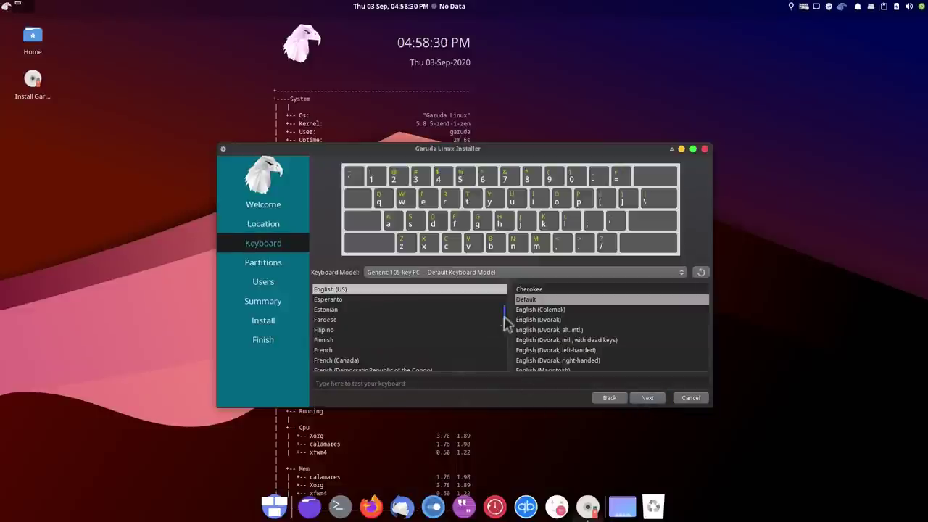
Select the German (Switzerland, no dead keys) keyboard layout
{"action": "left_click_drag", "start_coordinate": [503, 317], "coordinate": [504, 326]}
{"action": "left_click", "coordinate": [437, 310]}
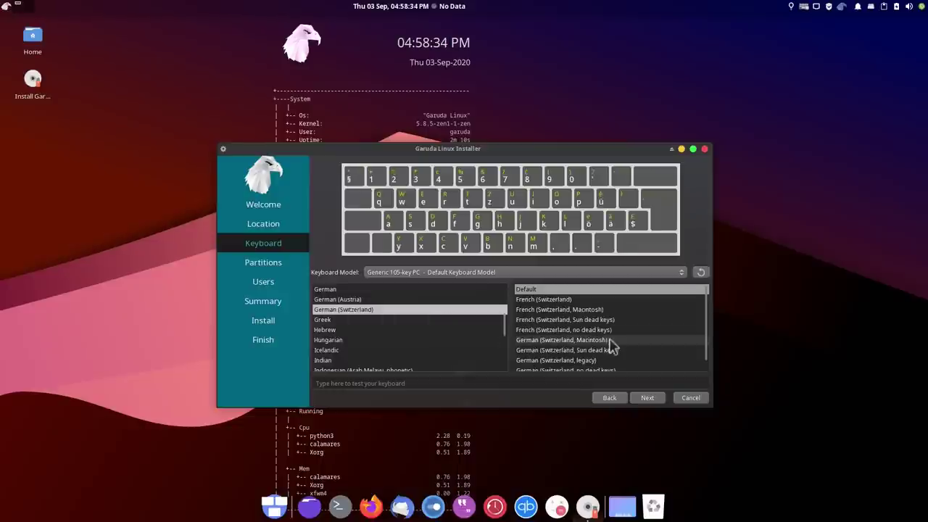
{"action": "left_click", "coordinate": [602, 371]}
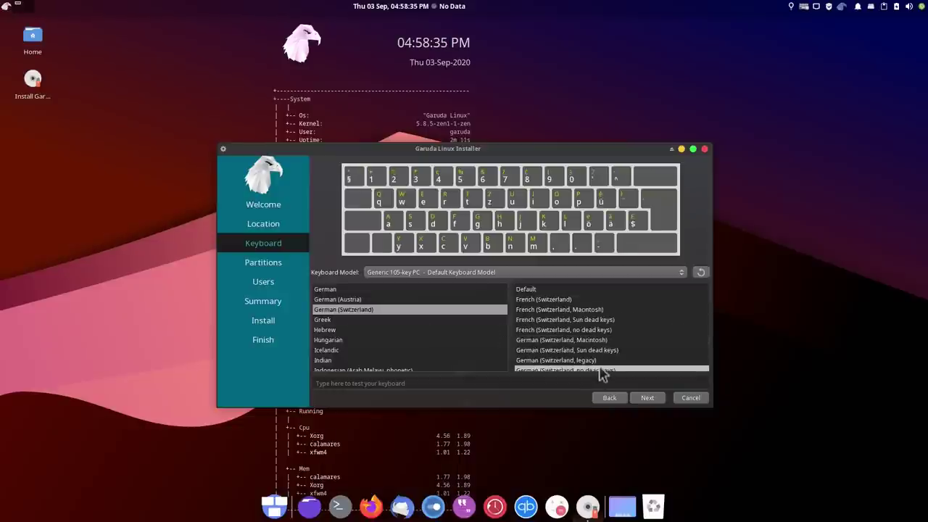
{"action": "left_click", "coordinate": [647, 401]}
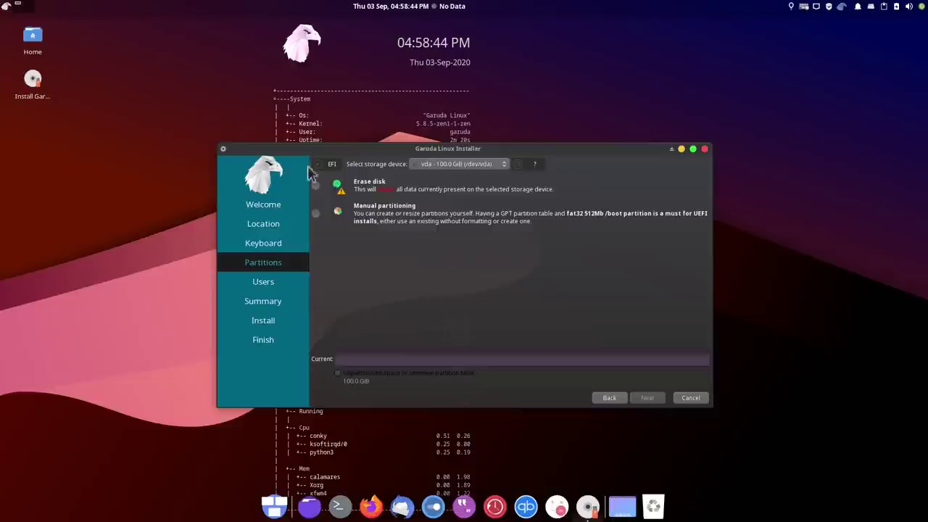
Choose Erase disk with No Swap and continue to the Users page
{"action": "left_click", "coordinate": [316, 186]}
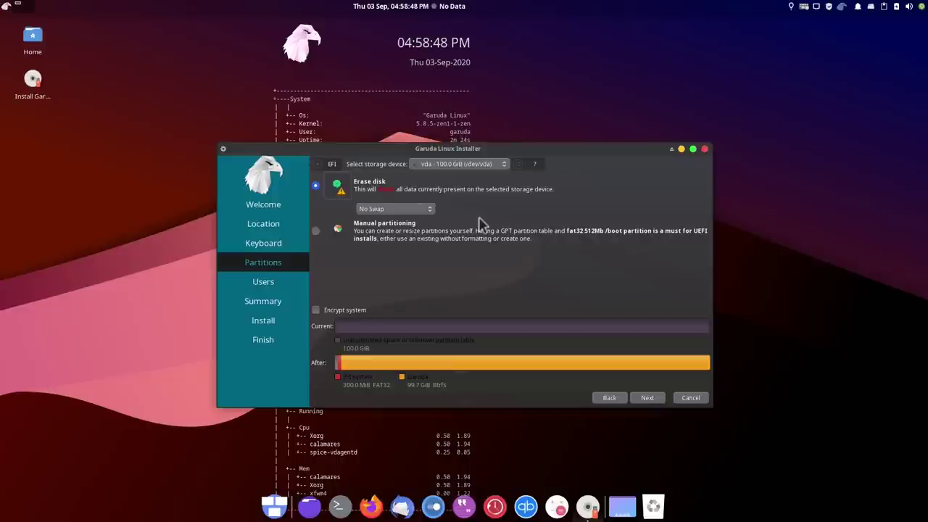
{"action": "left_click", "coordinate": [415, 209]}
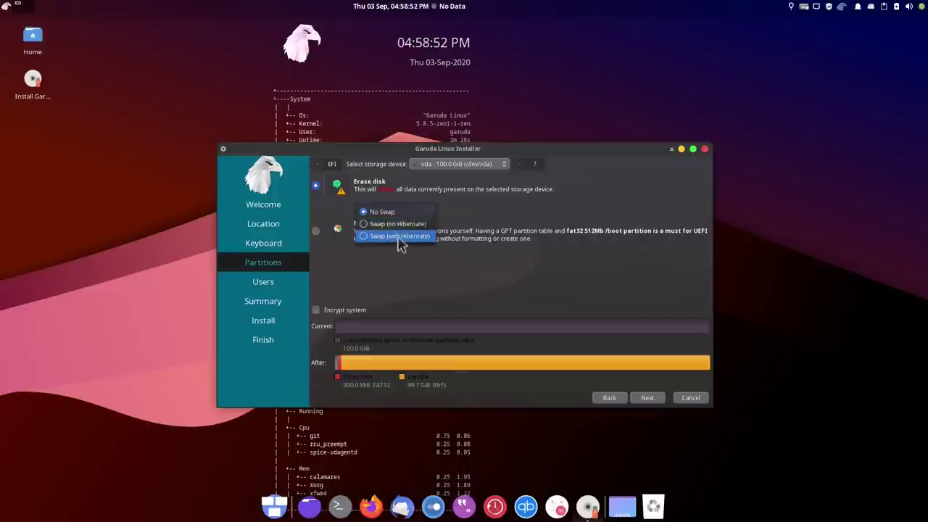
{"action": "left_click", "coordinate": [384, 211]}
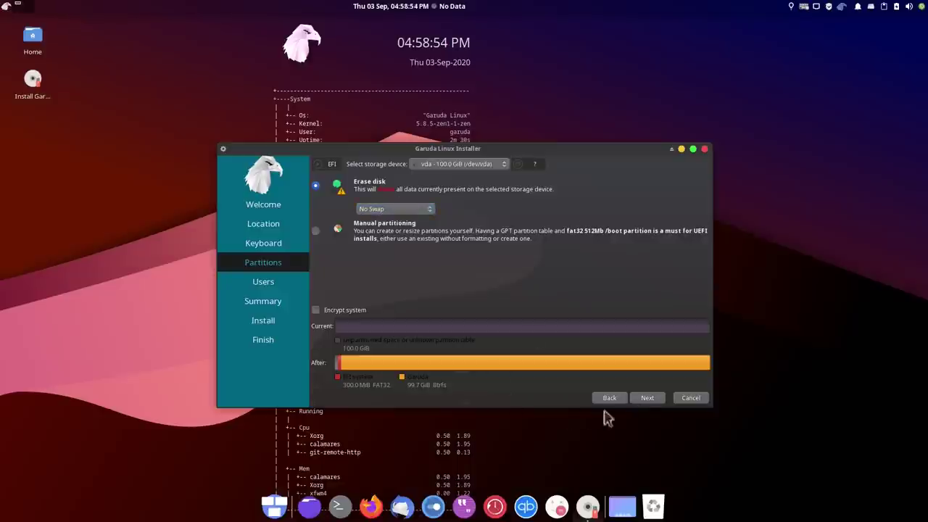
{"action": "left_click", "coordinate": [647, 400]}
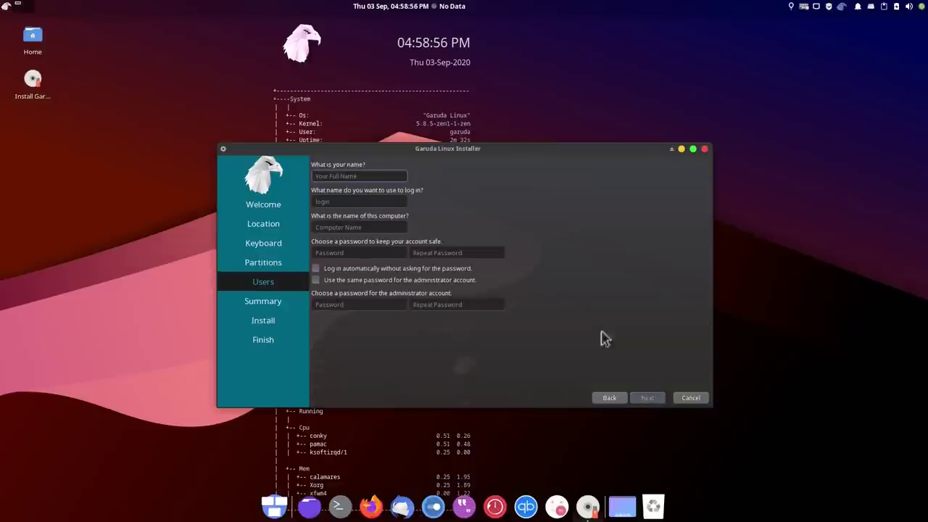
Enter the user's full name, login name, and computer name garudaxfce
{"action": "type", "text": "E"}
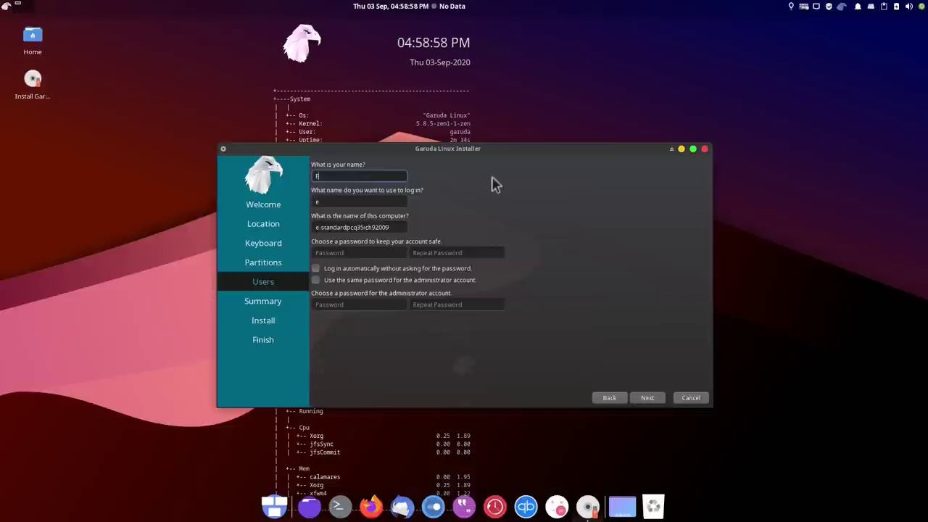
{"action": "type", "text": "rmanno Ferrari"}
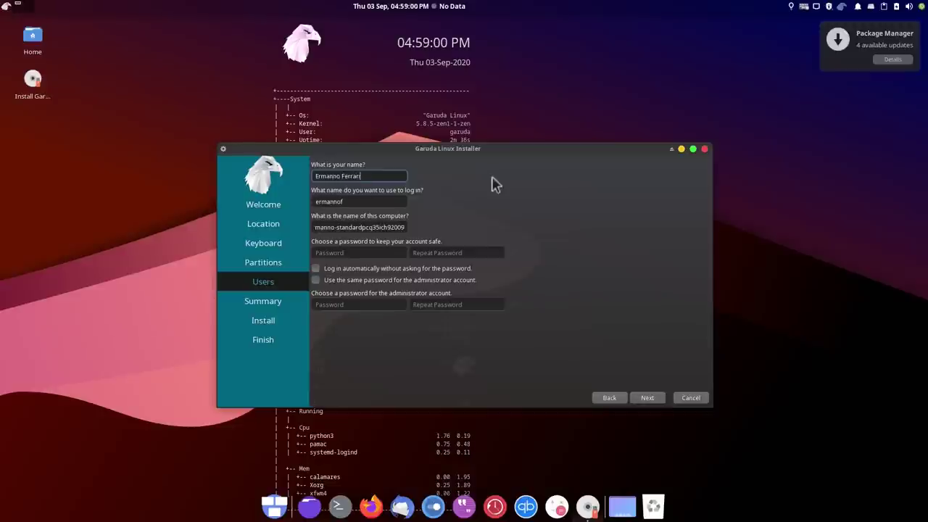
{"action": "key", "text": "Tab"}
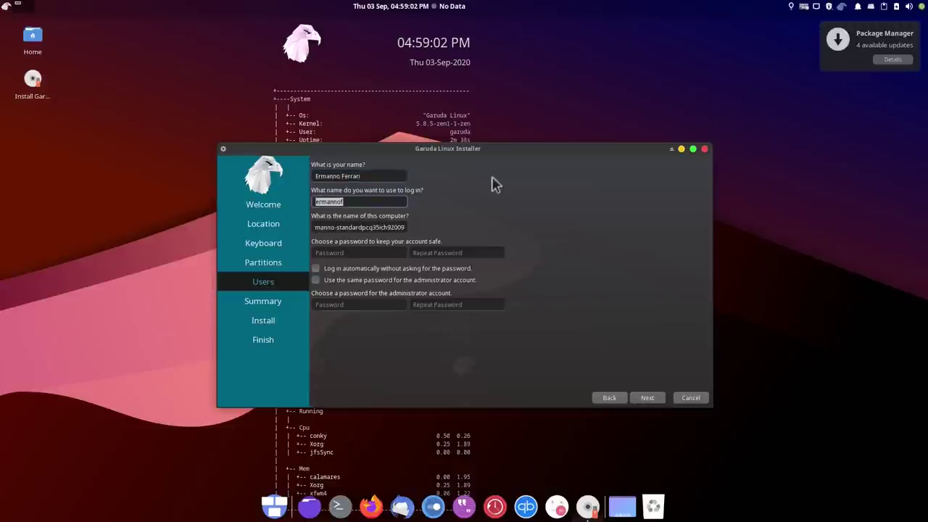
{"action": "type", "text": "ermanno"}
{"action": "key", "text": "Tab"}
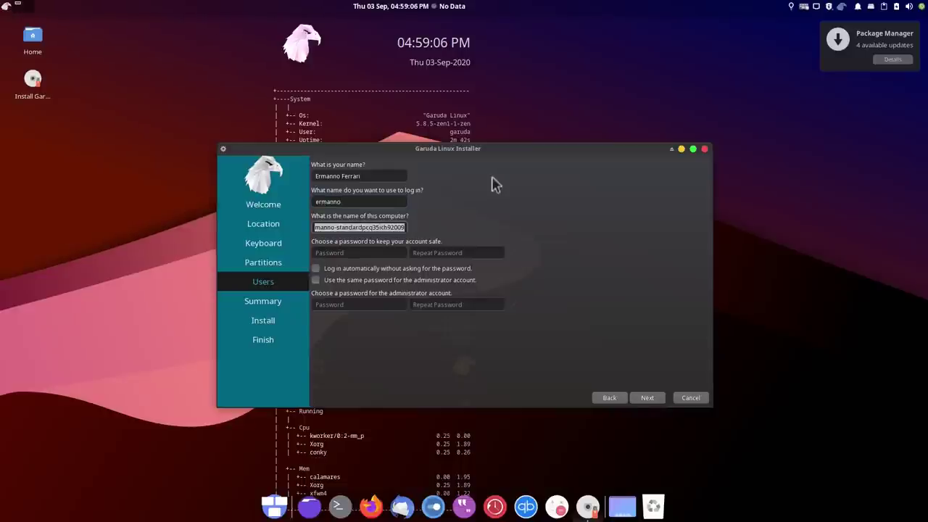
{"action": "type", "text": "garuda"}
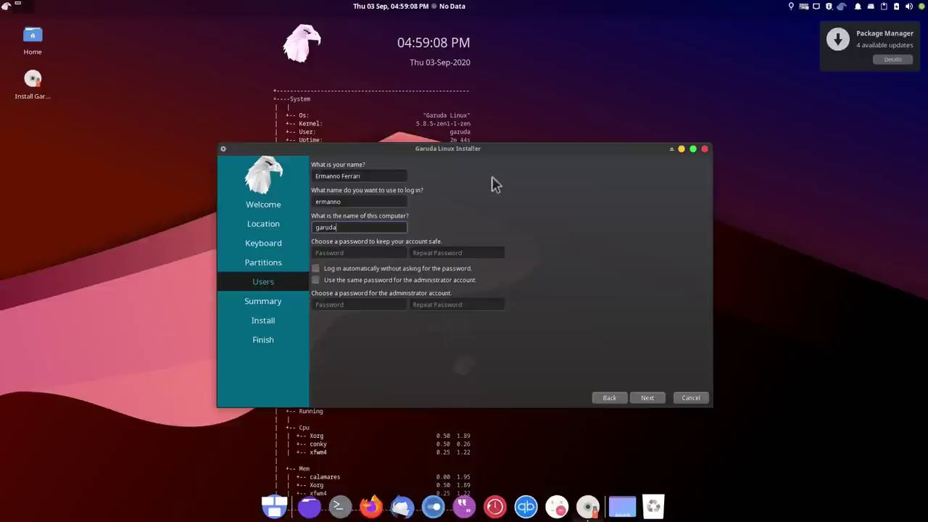
{"action": "type", "text": "xfce"}
Enter the account password twice and reuse it for the administrator account
{"action": "key", "text": "Tab"}
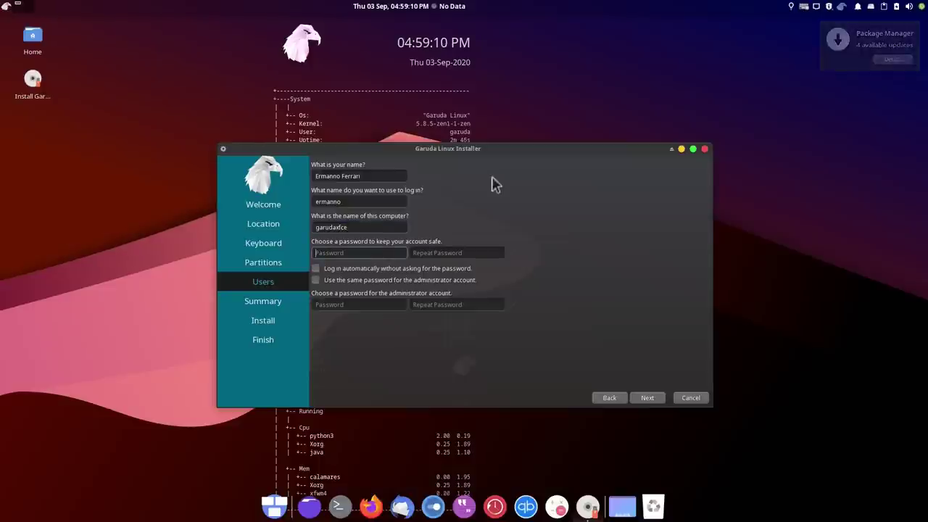
{"action": "type", "text": "123456"}
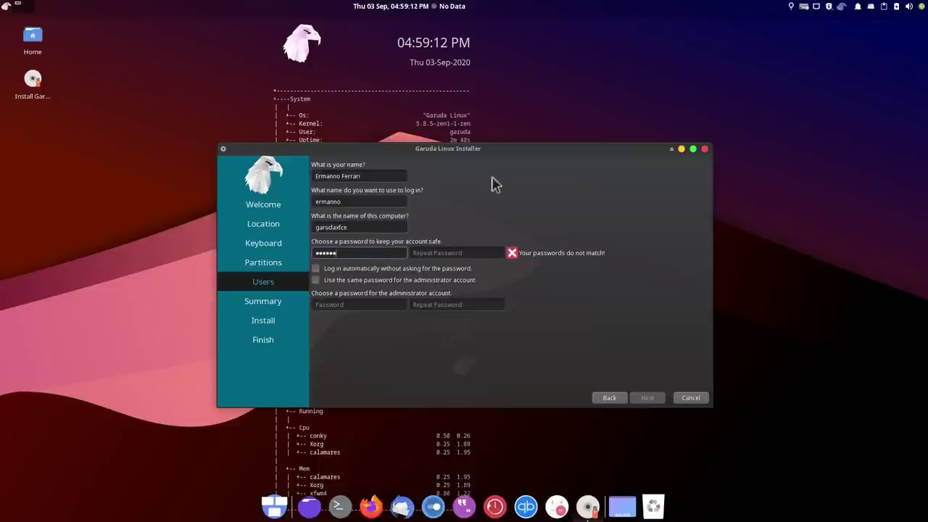
{"action": "key", "text": "Tab"}
{"action": "type", "text": "1234567890"}
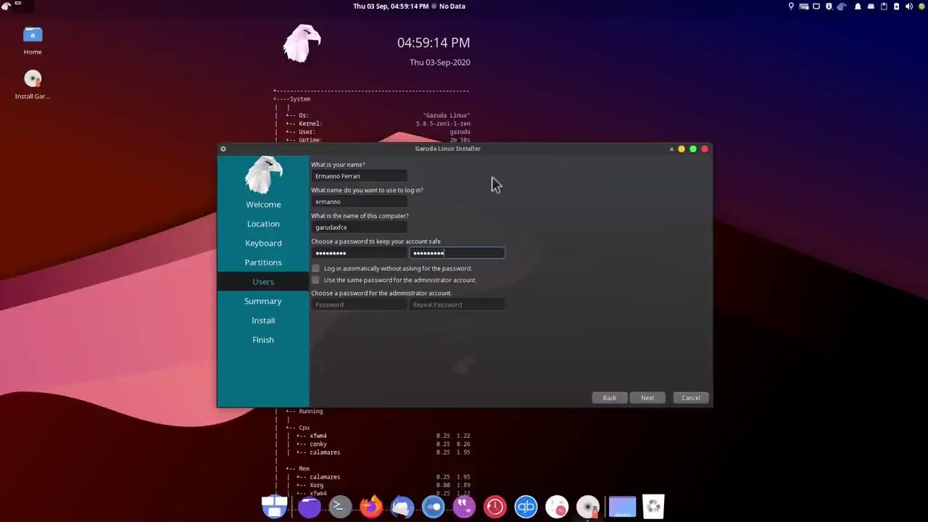
{"action": "left_click", "coordinate": [390, 282]}
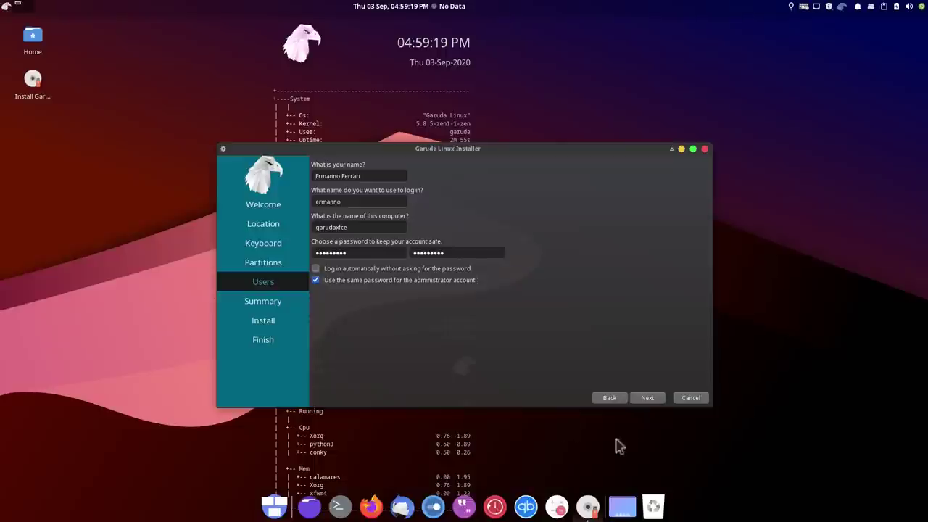
{"action": "left_click", "coordinate": [646, 399]}
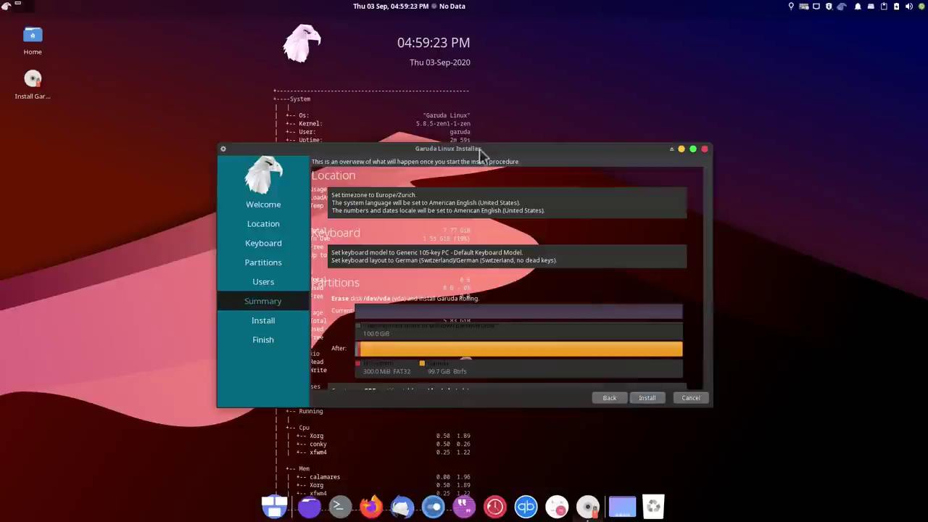
Install Garuda Linux onto the disk now and restart when finished
{"action": "left_click", "coordinate": [645, 399]}
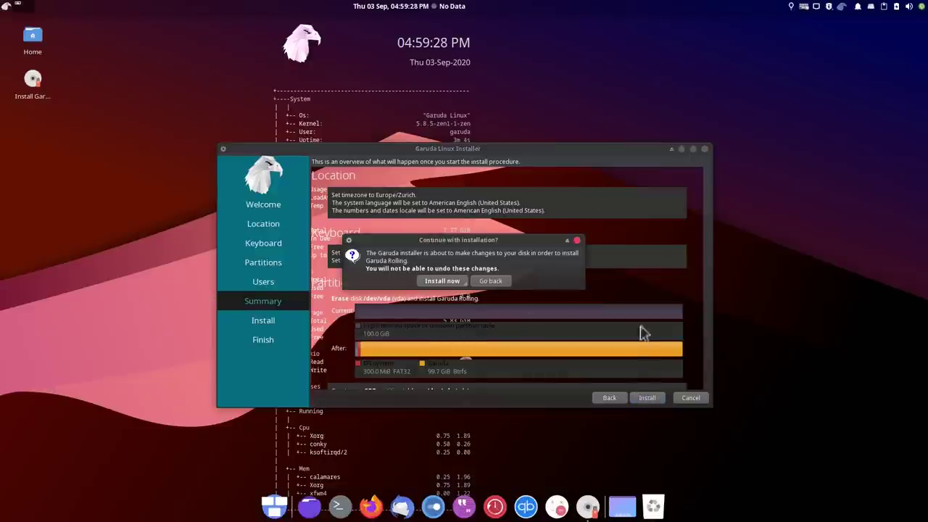
{"action": "left_click", "coordinate": [441, 281]}
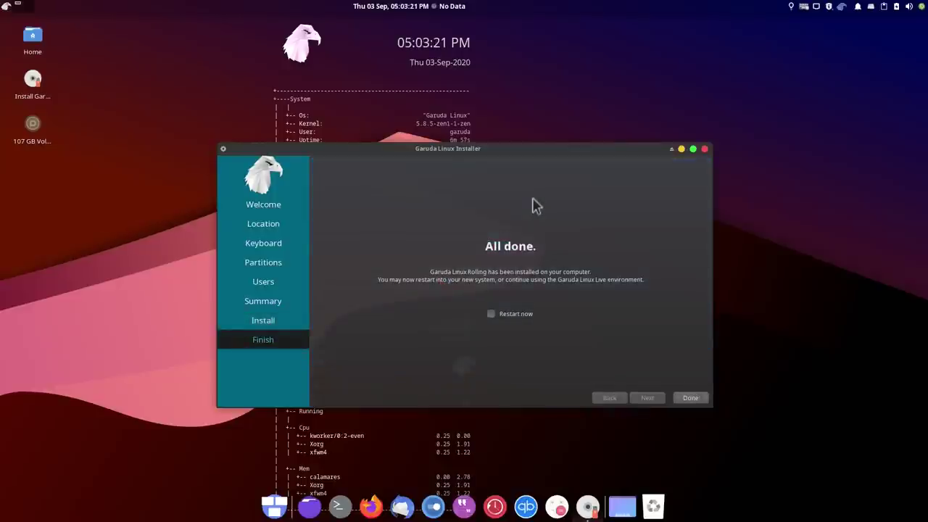
{"action": "left_click", "coordinate": [491, 314]}
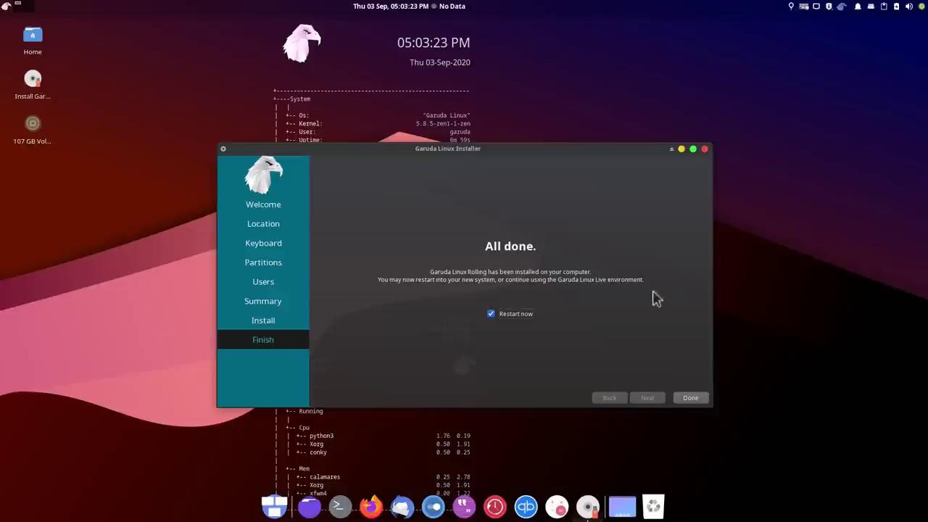
{"action": "left_click", "coordinate": [689, 398]}
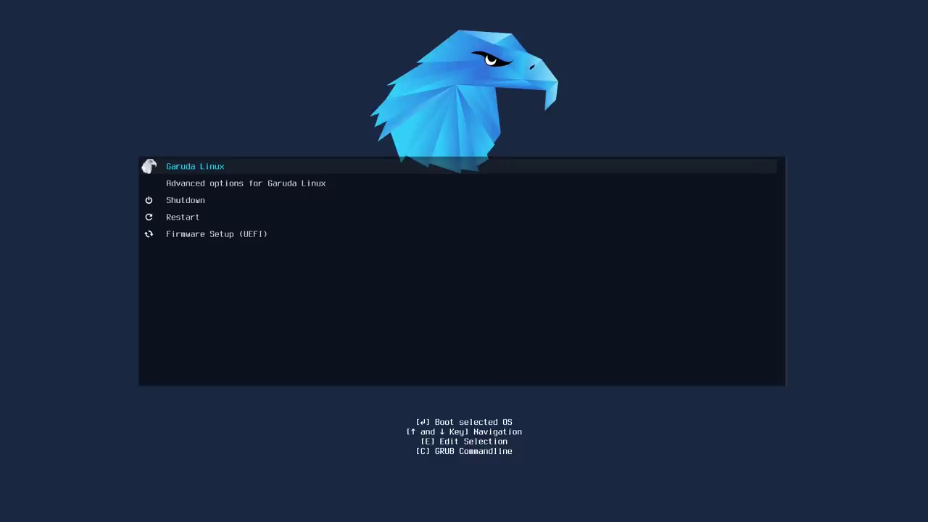
Boot the installed Garuda Linux from GRUB and log in with the user password
{"action": "key", "text": "Return"}
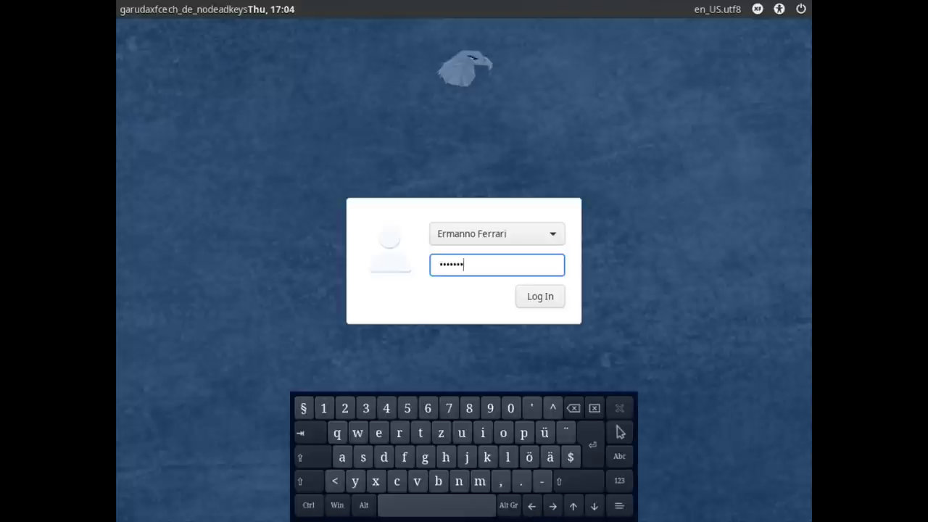
{"action": "key", "text": "Return"}
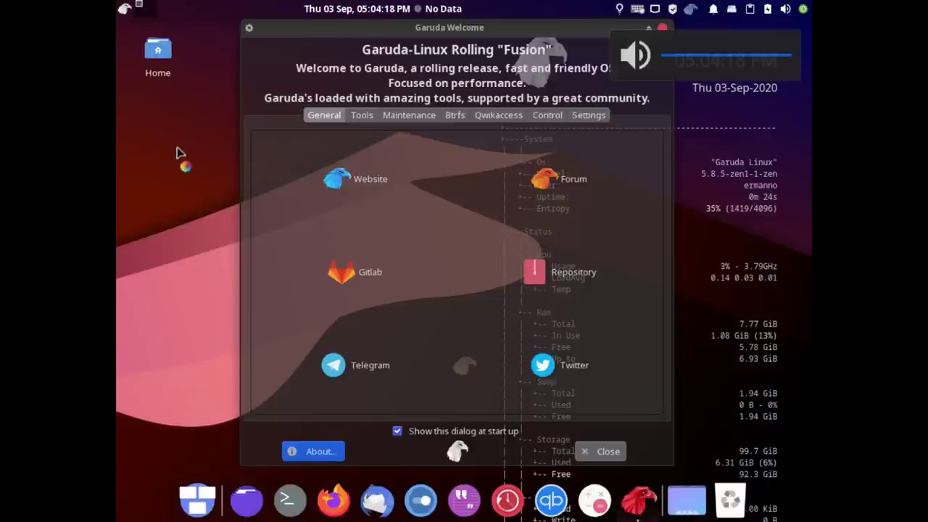
Set the installed desktop's resolution to 1920x1080, keep it, and close the Welcome window
{"action": "right_click", "coordinate": [177, 154]}
{"action": "mouse_move", "coordinate": [226, 444]}
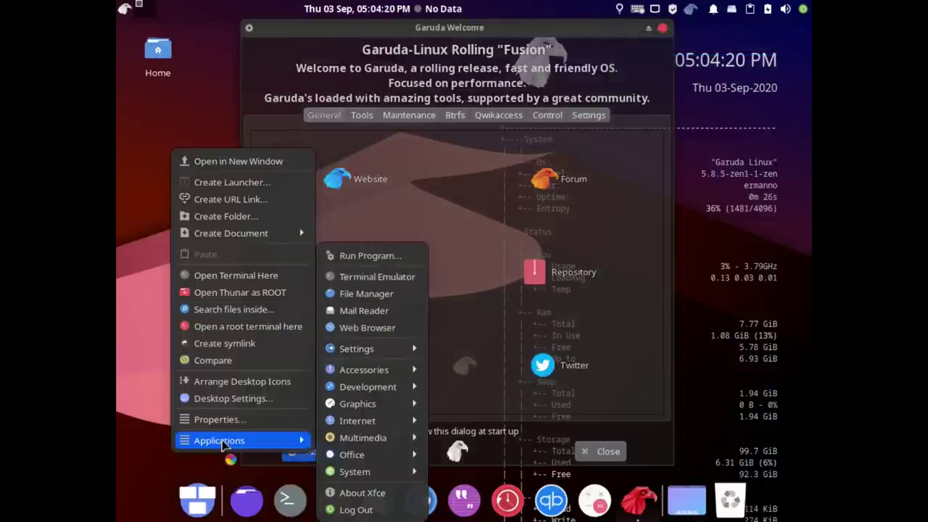
{"action": "mouse_move", "coordinate": [355, 350]}
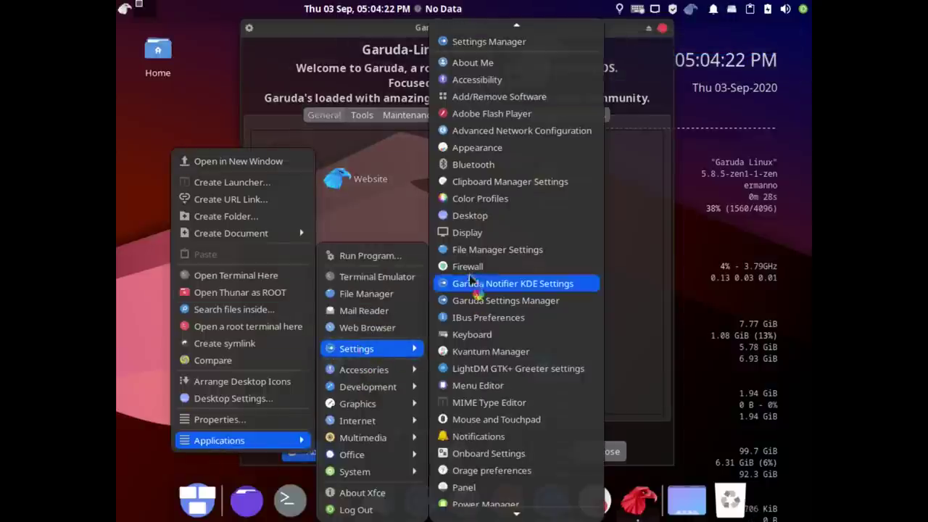
{"action": "left_click", "coordinate": [469, 233]}
{"action": "left_click", "coordinate": [587, 214]}
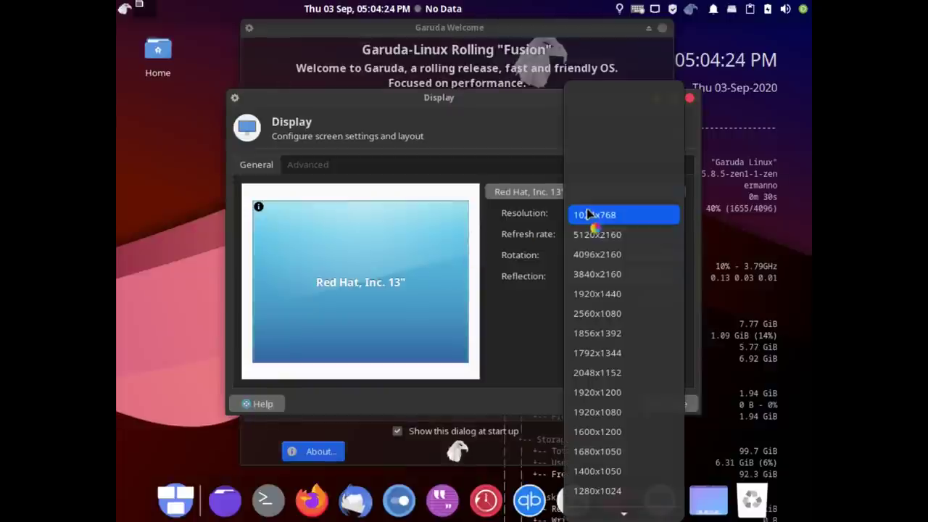
{"action": "left_click", "coordinate": [599, 411]}
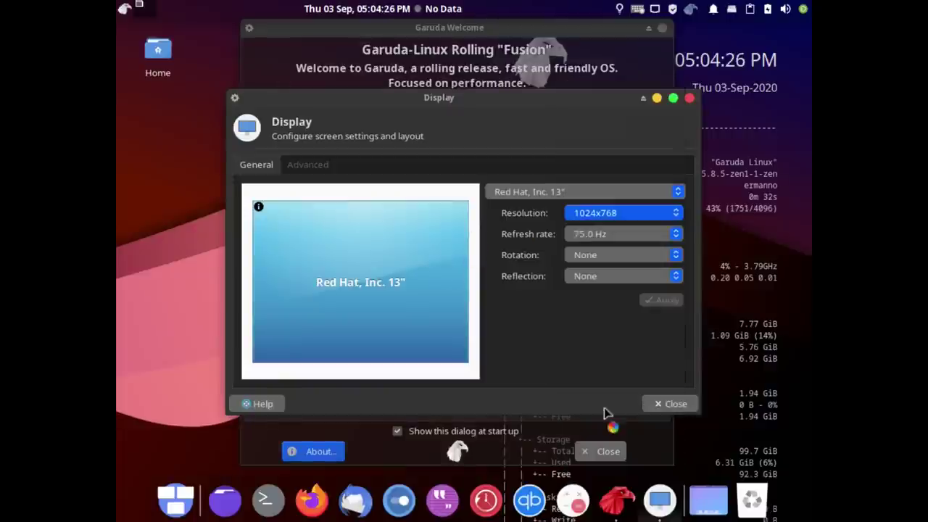
{"action": "left_click", "coordinate": [661, 307]}
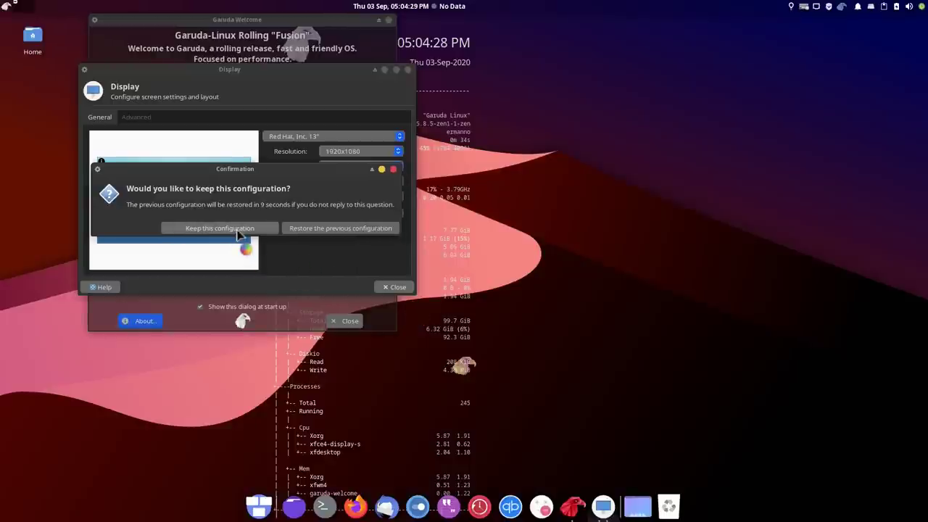
{"action": "left_click", "coordinate": [236, 229]}
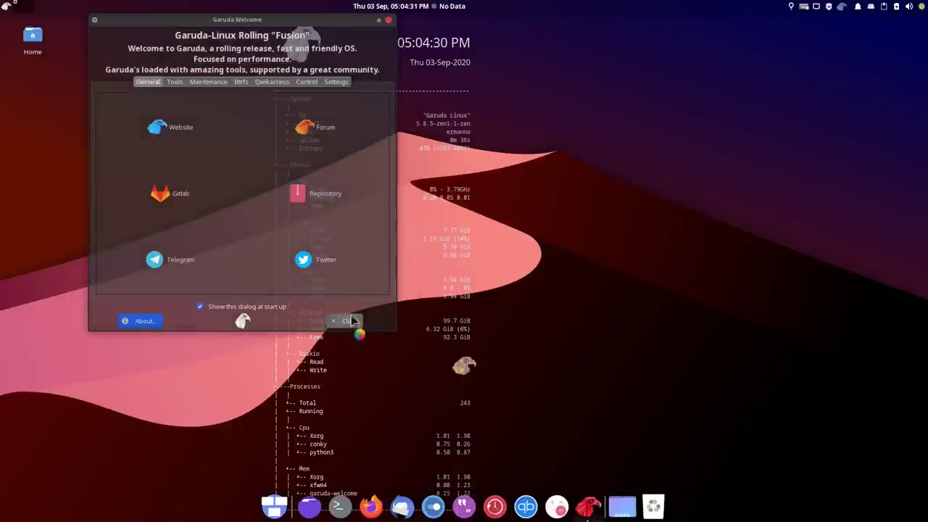
{"action": "left_click", "coordinate": [354, 321]}
Log out of the Xfce session, log back in, and dismiss the Connection Established notice
{"action": "right_click", "coordinate": [582, 254]}
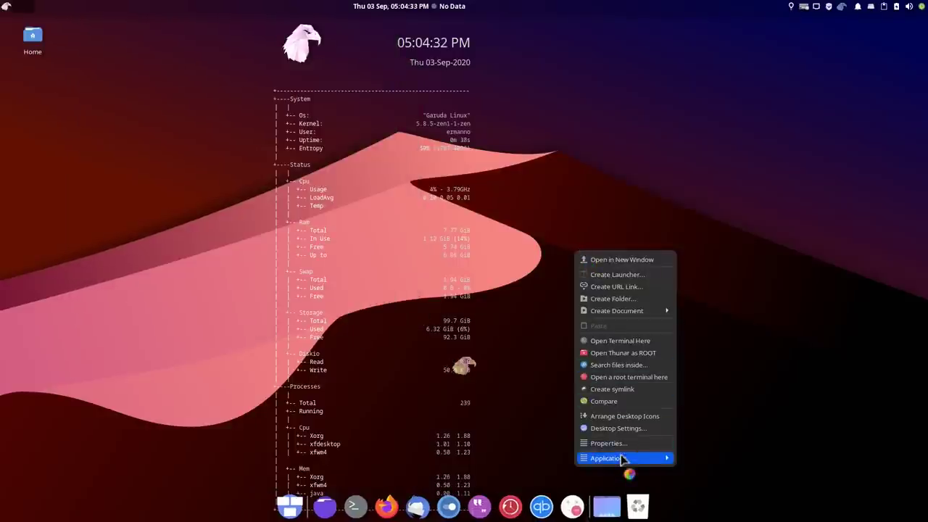
{"action": "mouse_move", "coordinate": [625, 458]}
{"action": "left_click", "coordinate": [697, 513]}
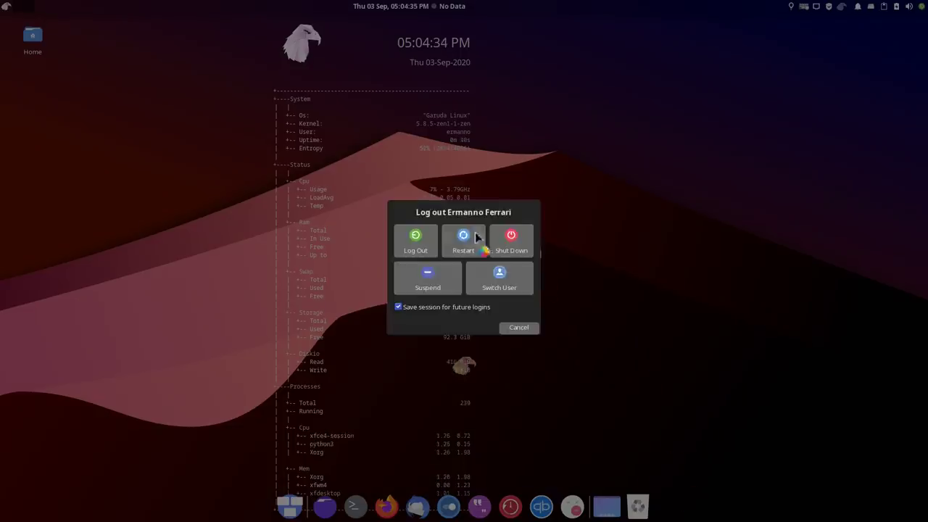
{"action": "left_click", "coordinate": [414, 234]}
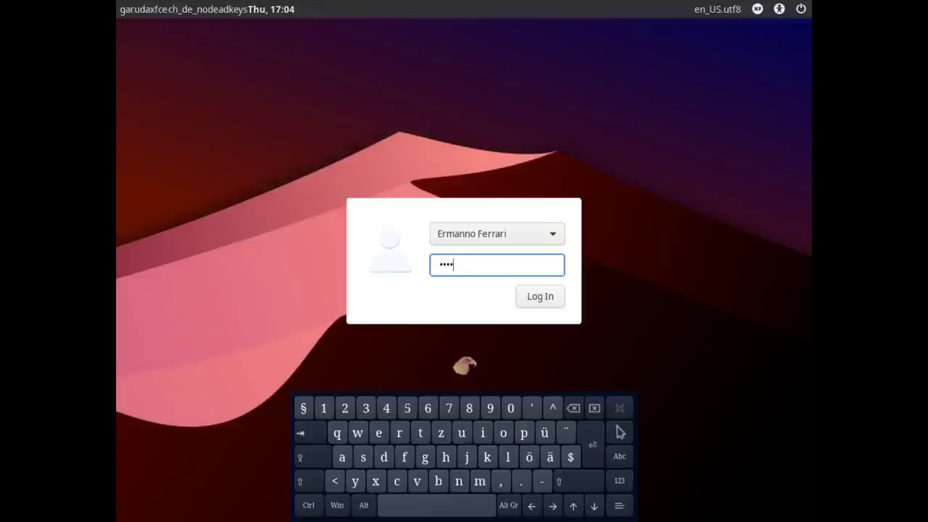
{"action": "key", "text": "Return"}
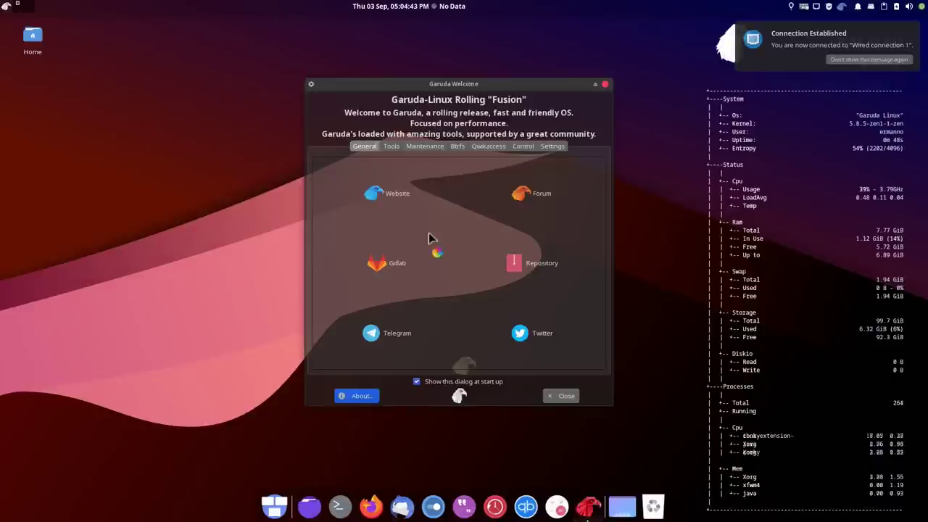
{"action": "left_click", "coordinate": [878, 59]}
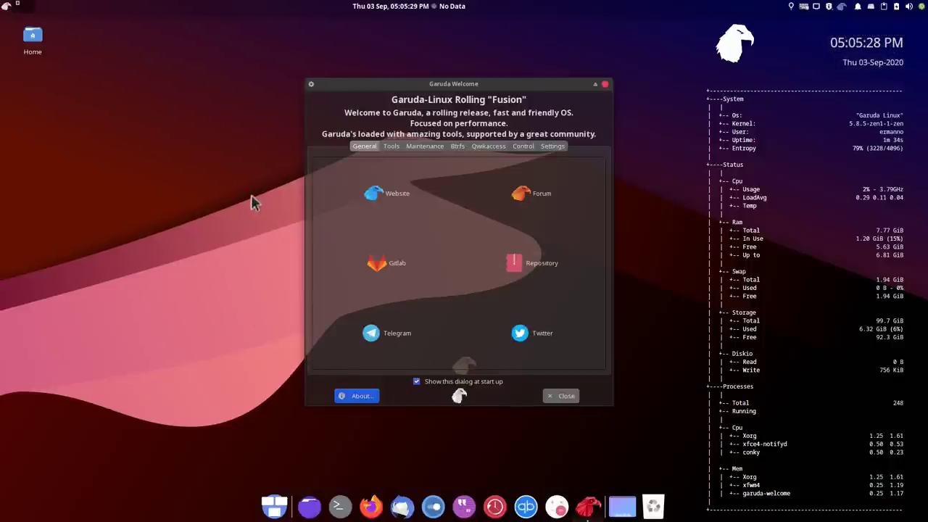
Open Garuda Settings Manager from Tools, view Hardware Configuration, then close it
{"action": "left_click", "coordinate": [392, 149]}
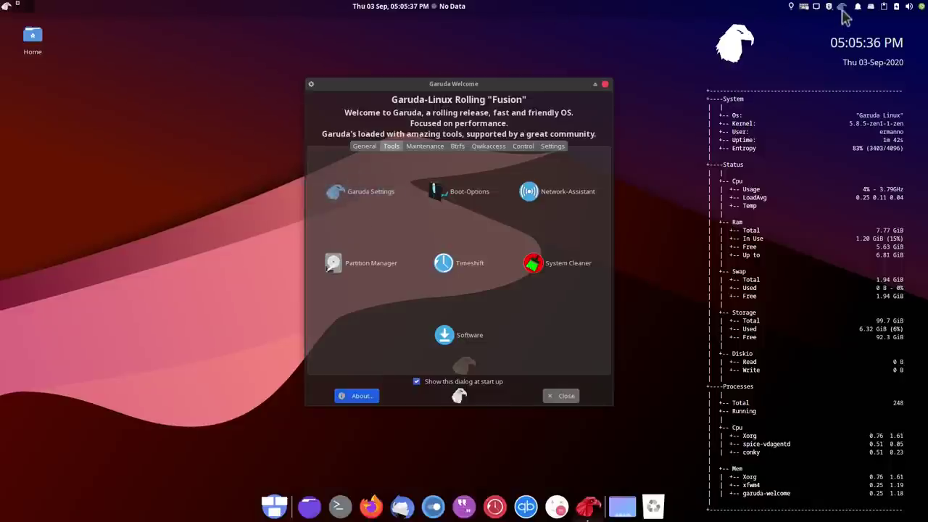
{"action": "left_click", "coordinate": [354, 197]}
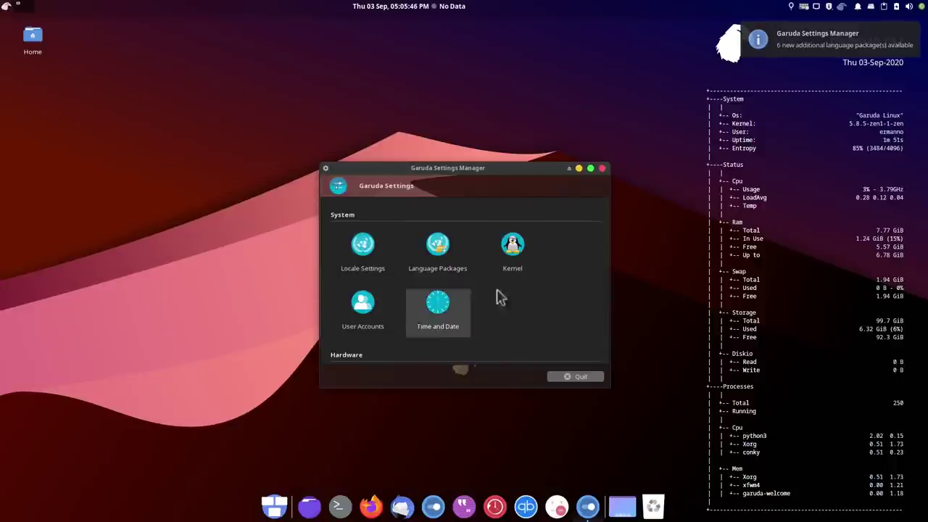
{"action": "scroll", "coordinate": [526, 292], "scroll_direction": "down", "scroll_amount": 3}
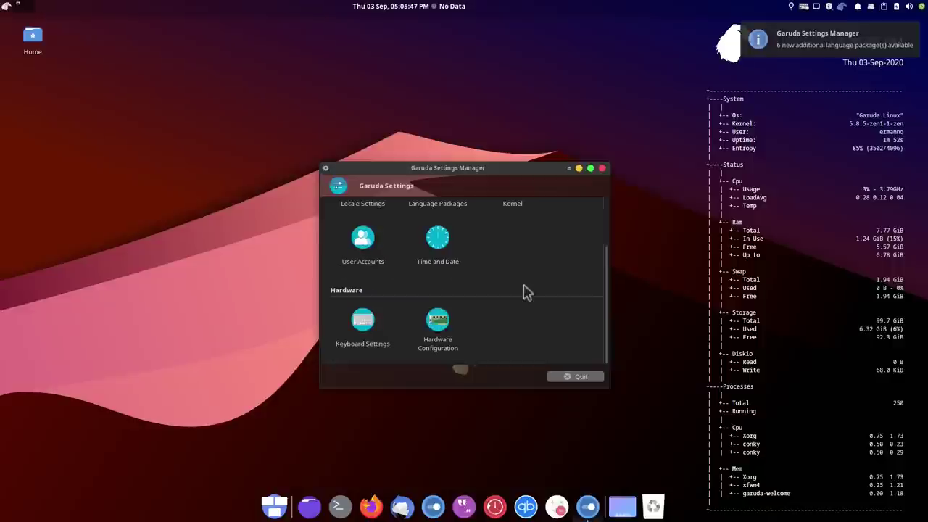
{"action": "left_click", "coordinate": [456, 336]}
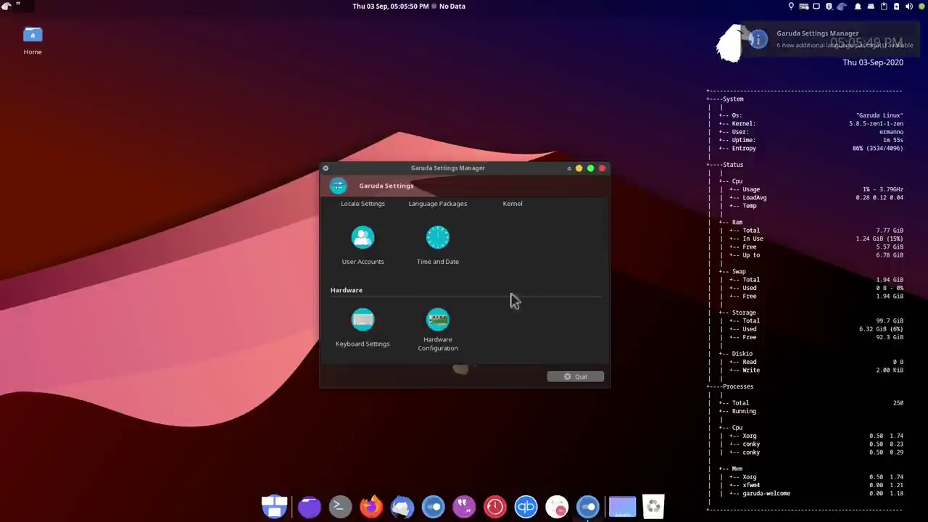
{"action": "scroll", "coordinate": [433, 337], "scroll_direction": "up", "scroll_amount": 3}
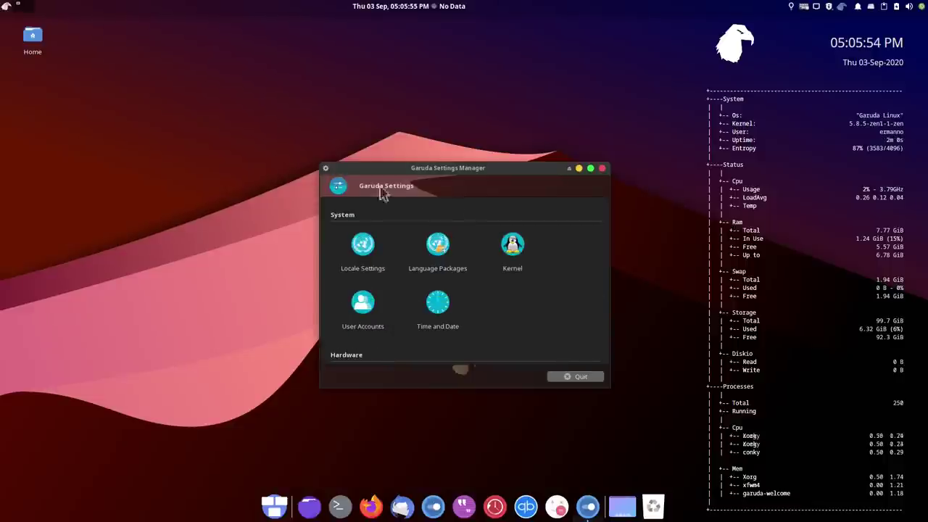
{"action": "left_click", "coordinate": [567, 378]}
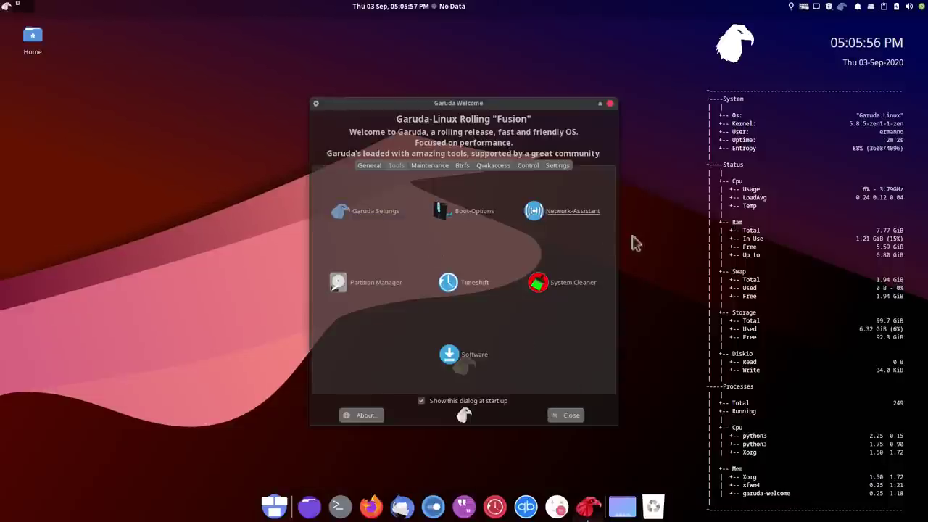
{"action": "left_click", "coordinate": [466, 207]}
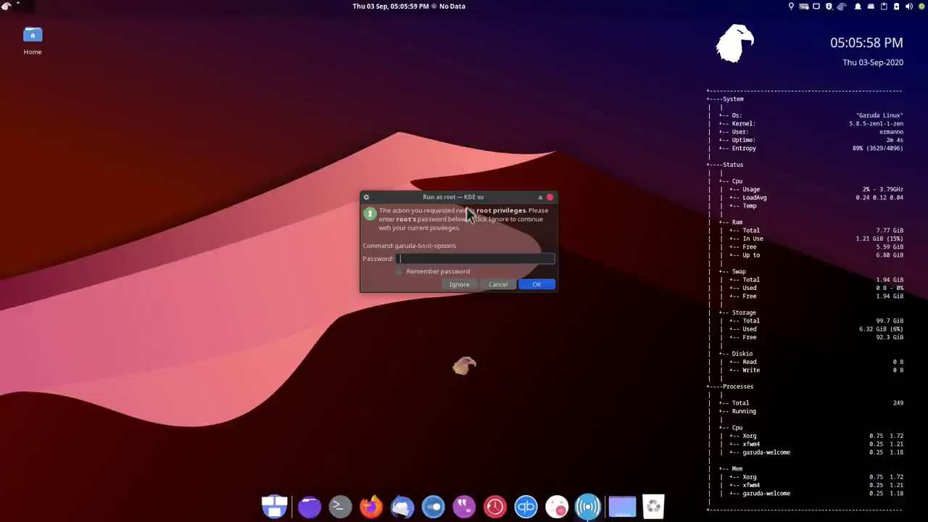
{"action": "type", "text": "•••••"}
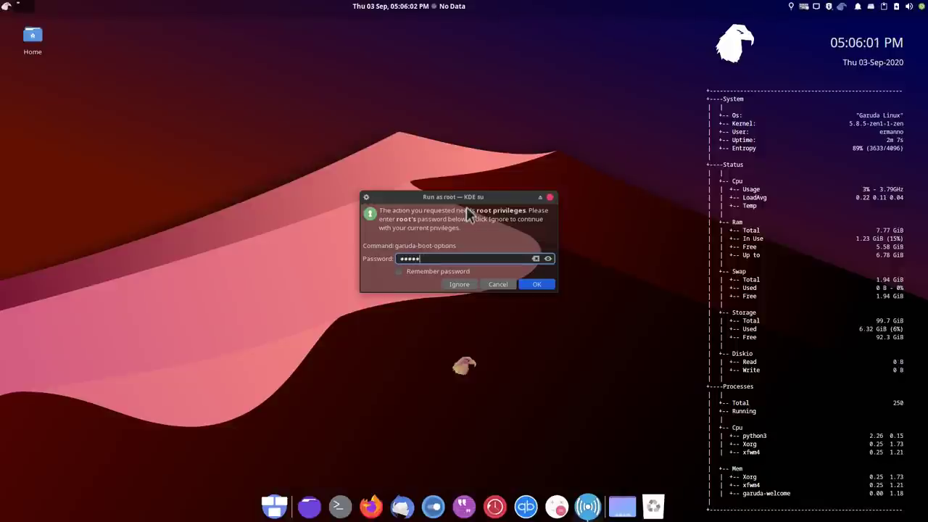
{"action": "type", "text": "••••"}
{"action": "key", "text": "Return"}
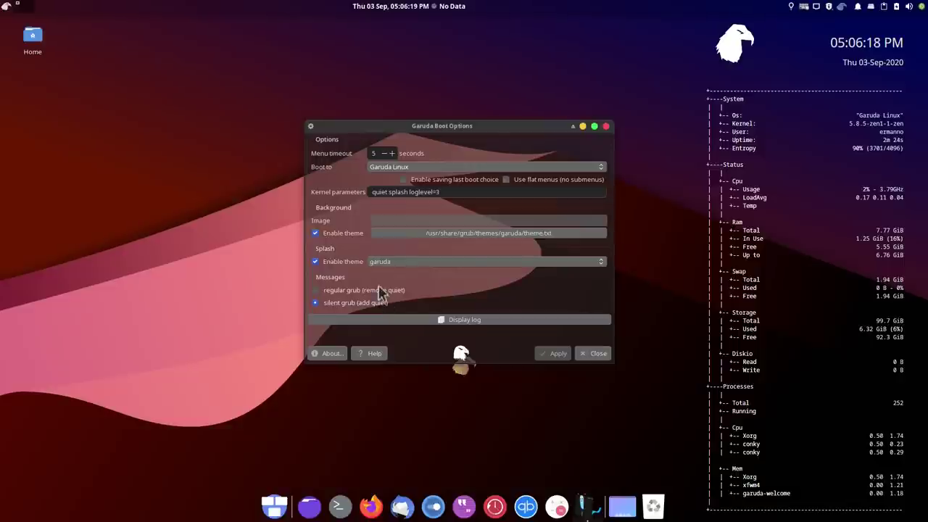
{"action": "left_click", "coordinate": [593, 354]}
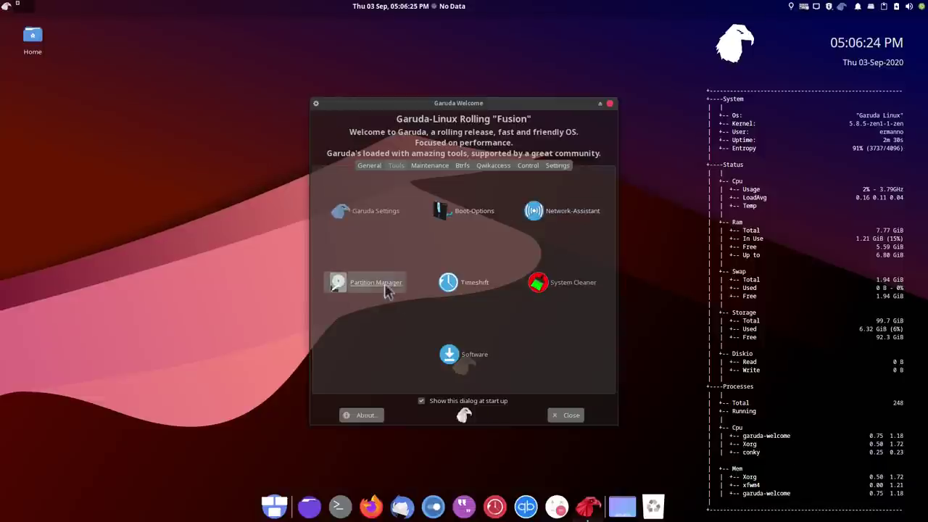
Launch Timeshift as root, configure daily BTRFS snapshots on vda2, finish the wizard and close it
{"action": "left_click", "coordinate": [471, 284]}
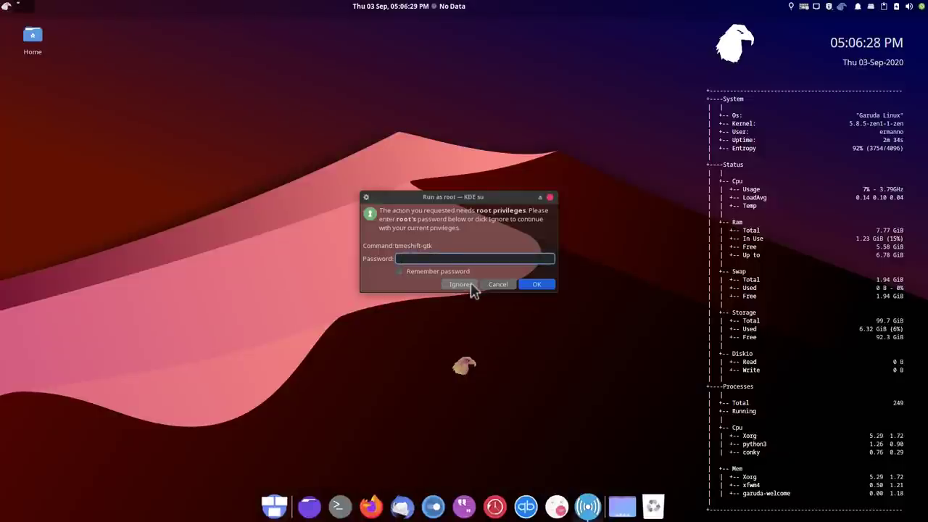
{"action": "type", "text": "•••••••••"}
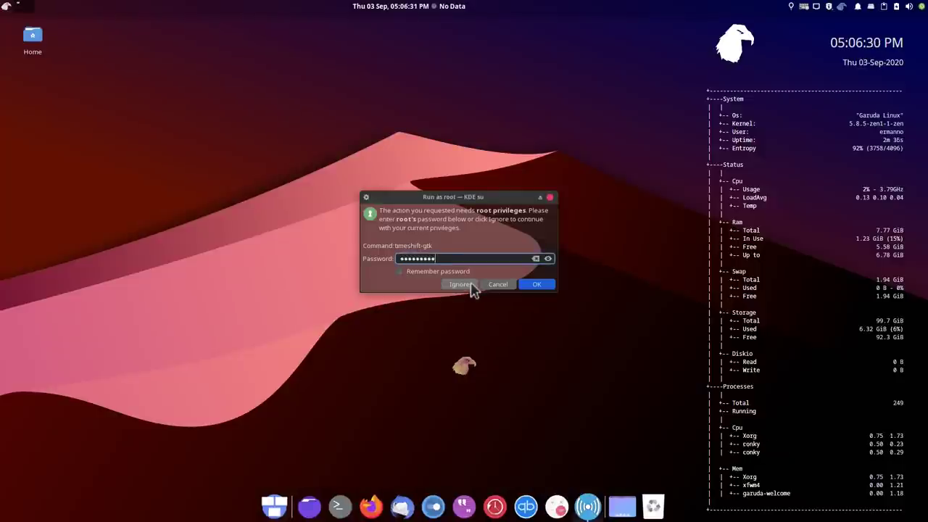
{"action": "key", "text": "Return"}
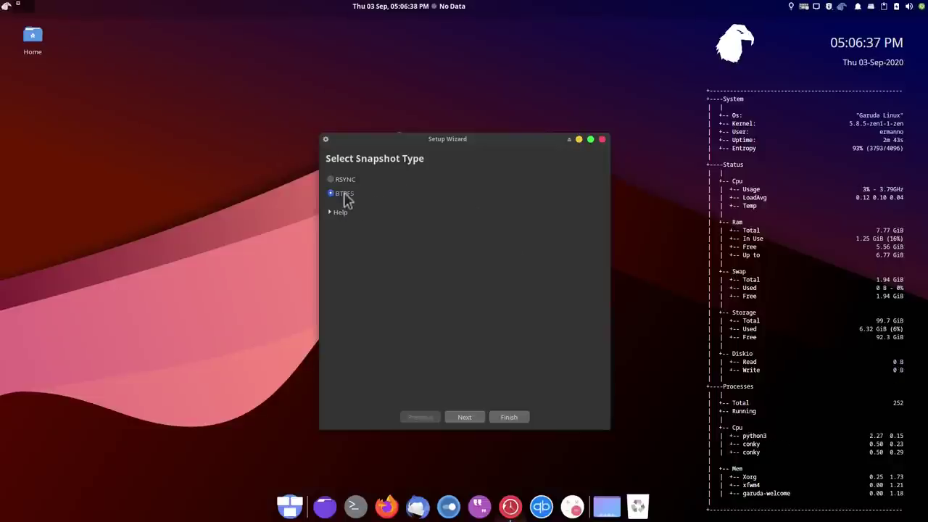
{"action": "left_click", "coordinate": [461, 419]}
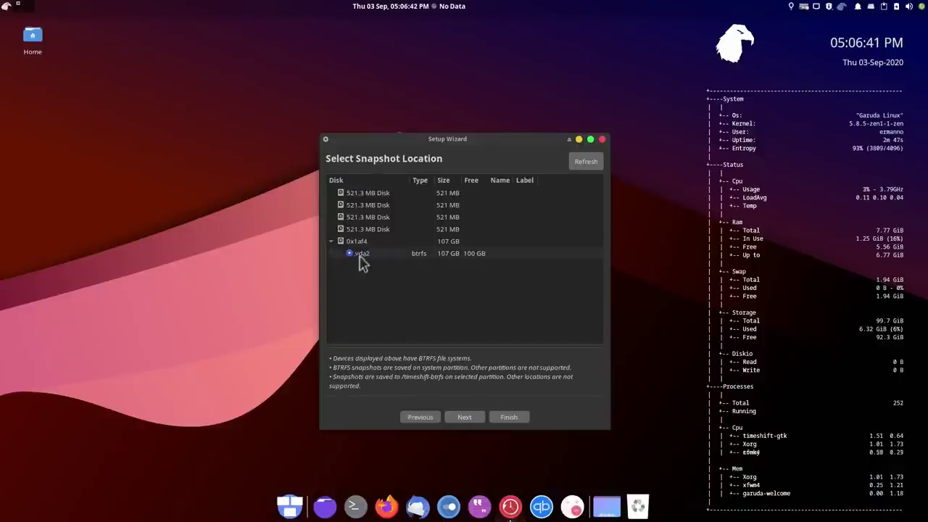
{"action": "left_click", "coordinate": [464, 418]}
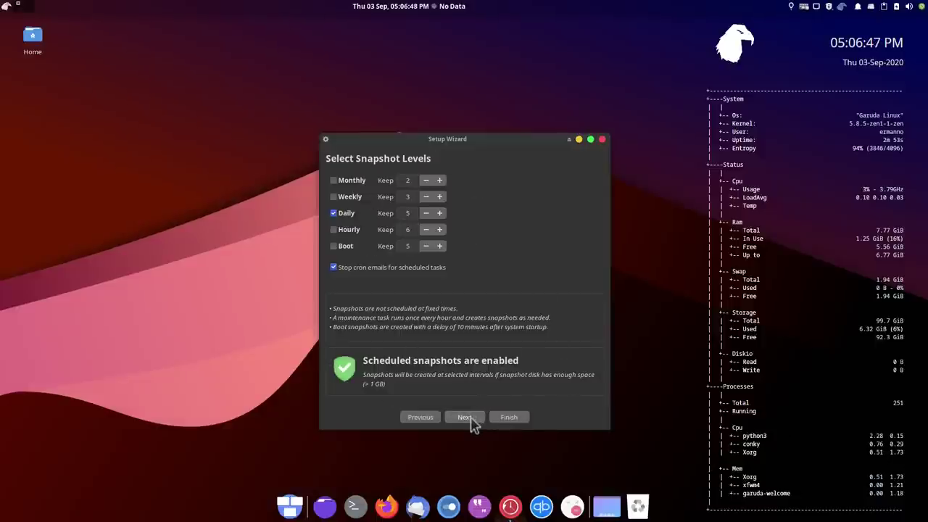
{"action": "left_click", "coordinate": [468, 420]}
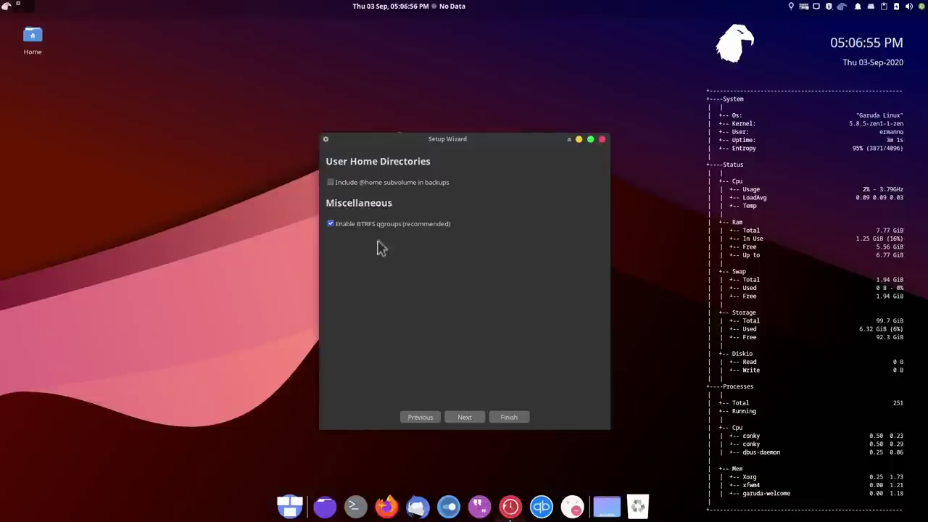
{"action": "left_click", "coordinate": [465, 418]}
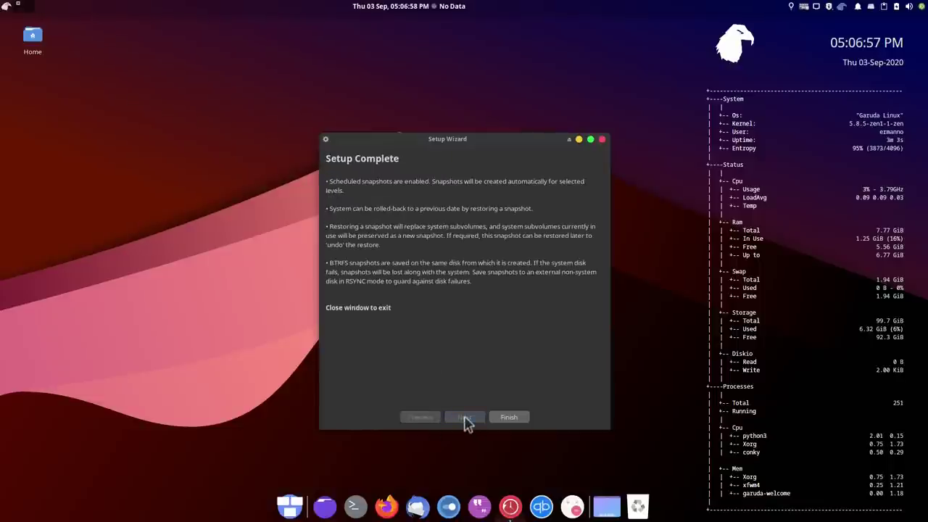
{"action": "left_click", "coordinate": [510, 419]}
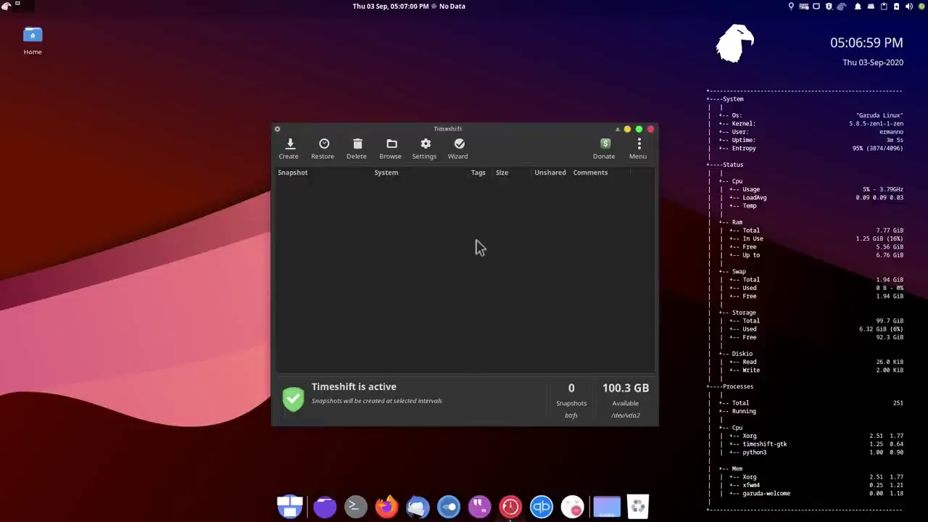
{"action": "left_click", "coordinate": [651, 130]}
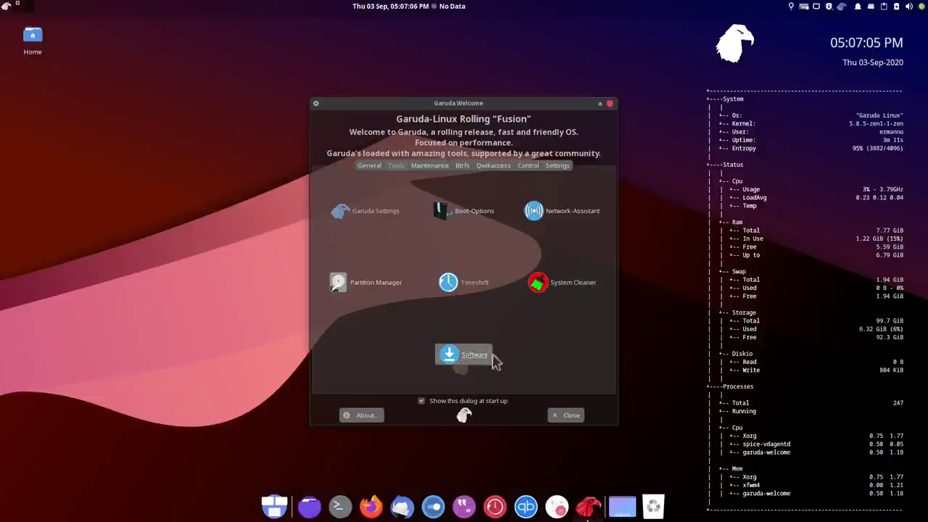
From the Maintenance tab, generate a Switzerland mirror list and save it to /etc/pacman.d/mirrorlist with the password
{"action": "left_click", "coordinate": [448, 353]}
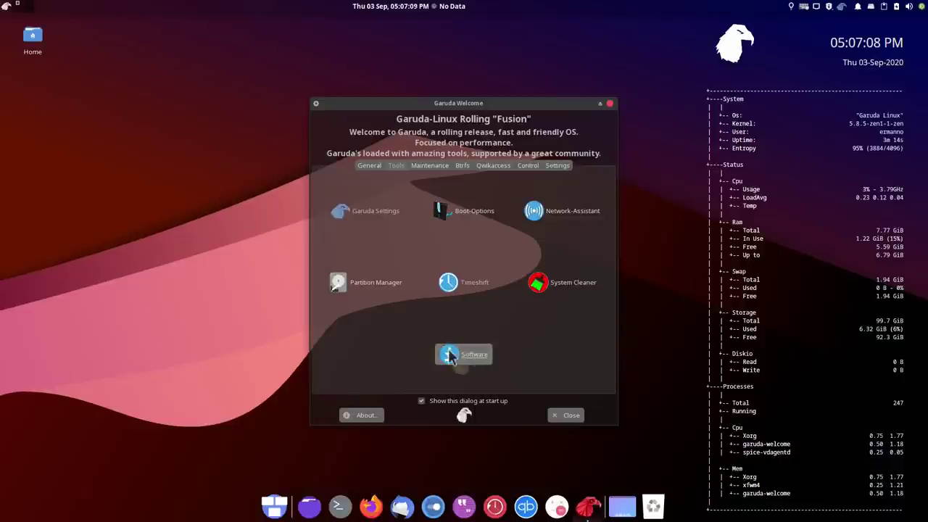
{"action": "left_click", "coordinate": [430, 166]}
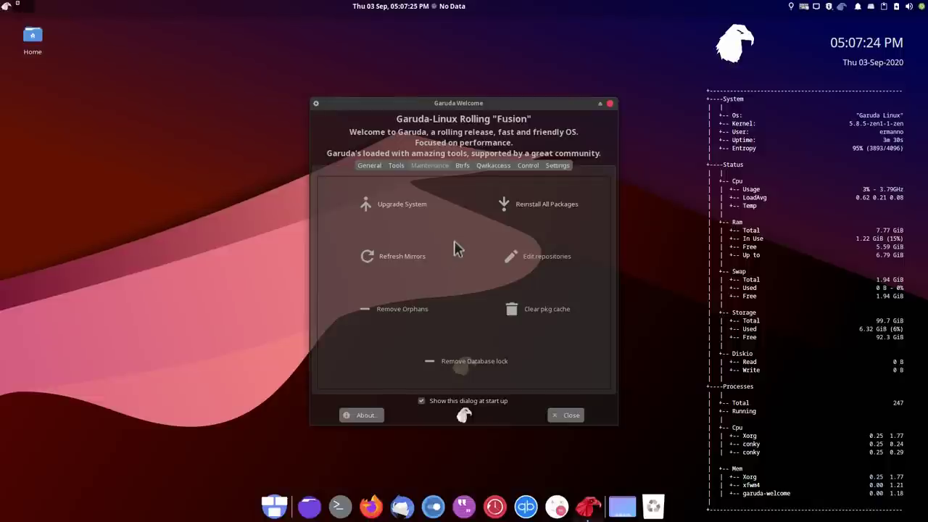
{"action": "left_click", "coordinate": [399, 258]}
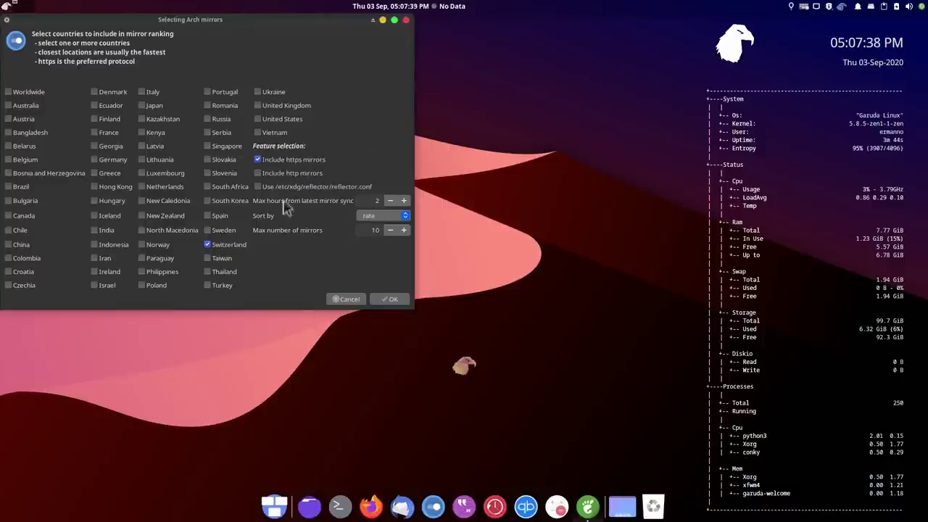
{"action": "left_click", "coordinate": [394, 302]}
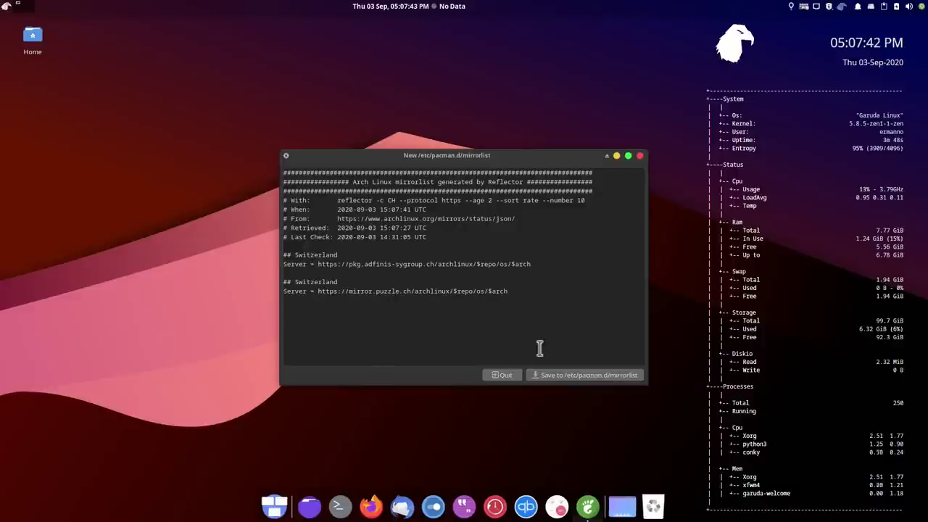
{"action": "left_click", "coordinate": [587, 376]}
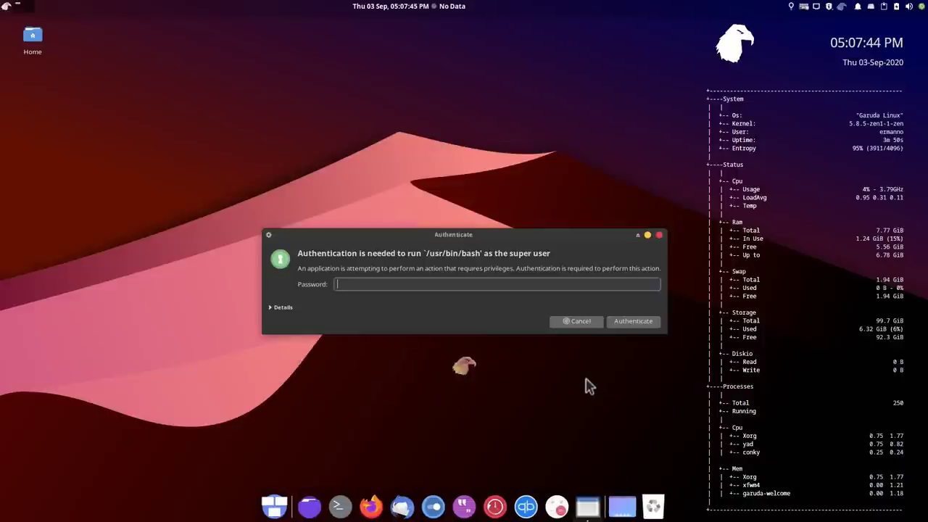
{"action": "type", "text": "•••"}
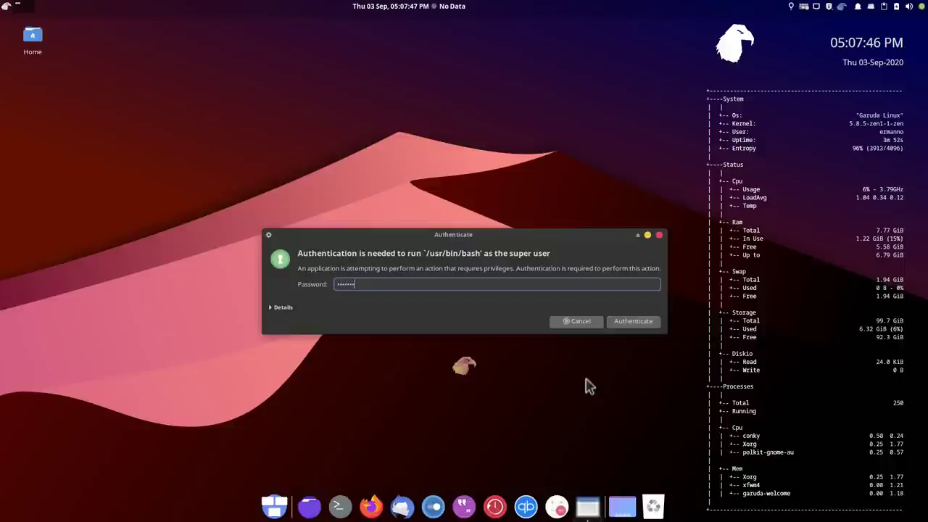
{"action": "type", "text": "••••"}
{"action": "key", "text": "Return"}
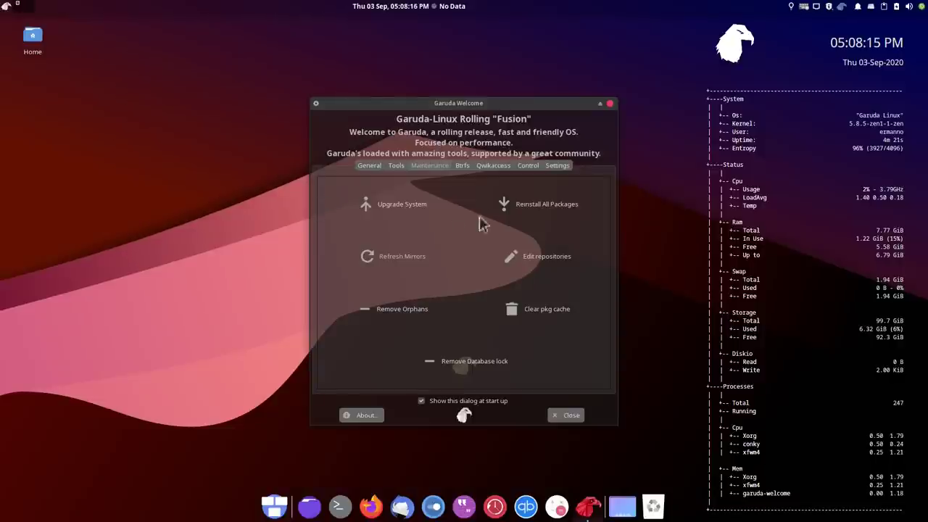
Start the full system upgrade, enter the password and accept installing the 29 packages
{"action": "left_click", "coordinate": [423, 207]}
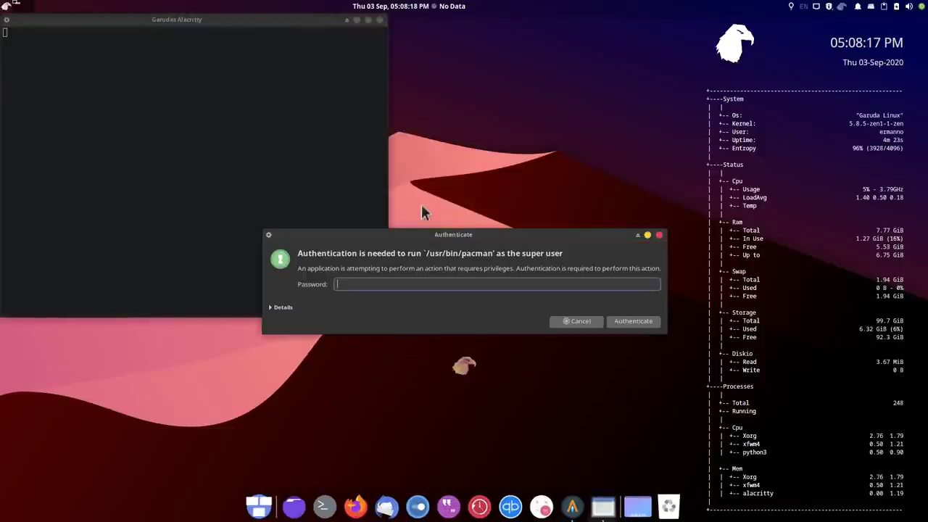
{"action": "type", "text": "•••••••••"}
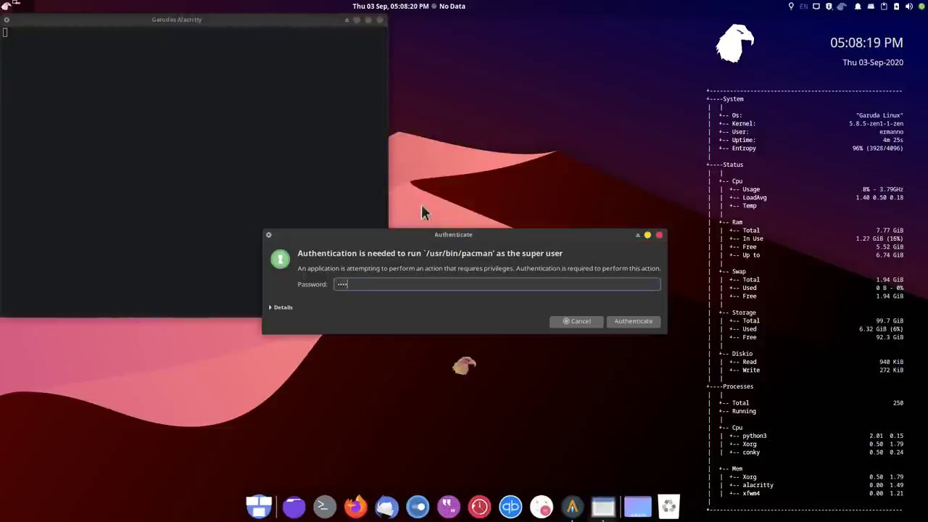
{"action": "key", "text": "Return"}
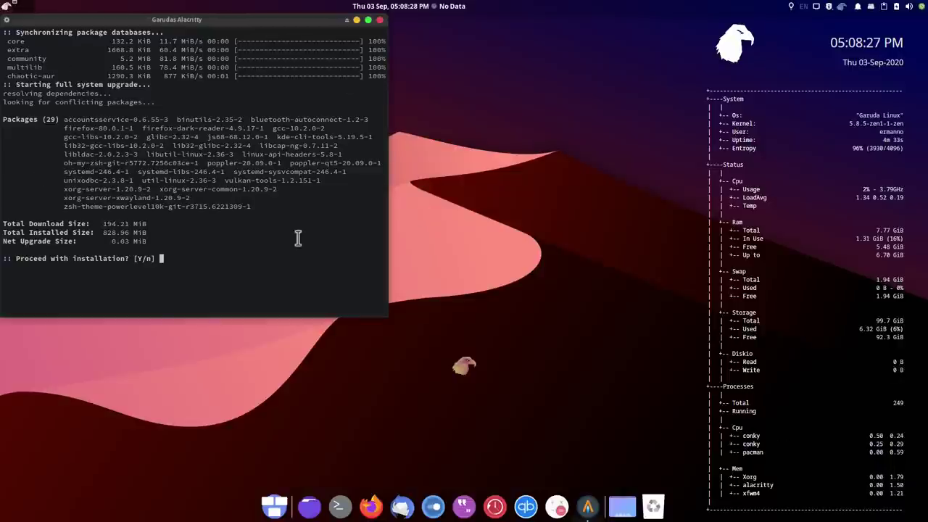
{"action": "key", "text": "Return"}
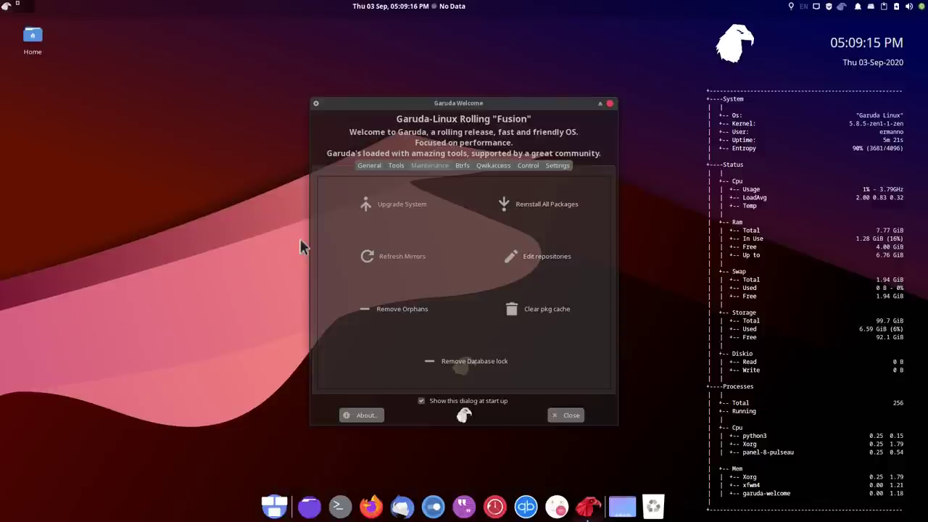
Close Garuda Welcome and restart the computer through the desktop menu's Log Out choices
{"action": "left_click", "coordinate": [569, 418]}
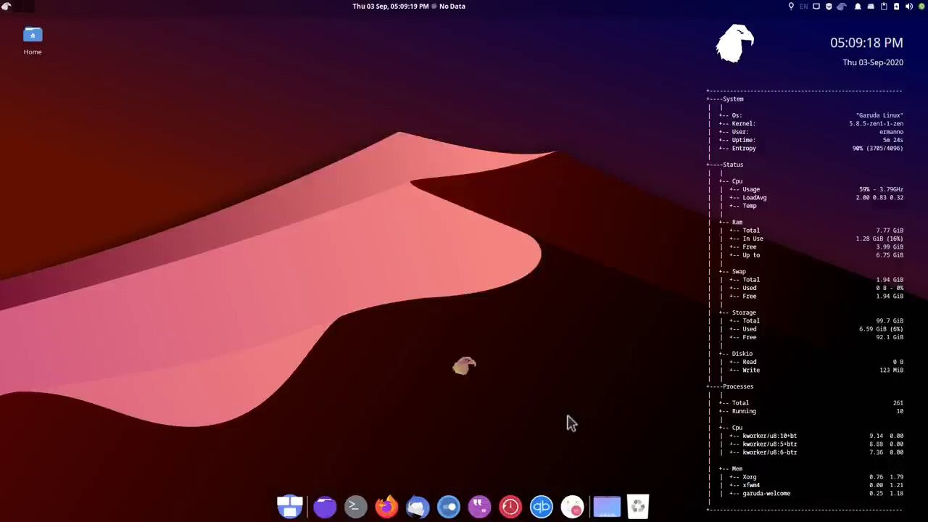
{"action": "right_click", "coordinate": [403, 174]}
{"action": "mouse_move", "coordinate": [446, 384]}
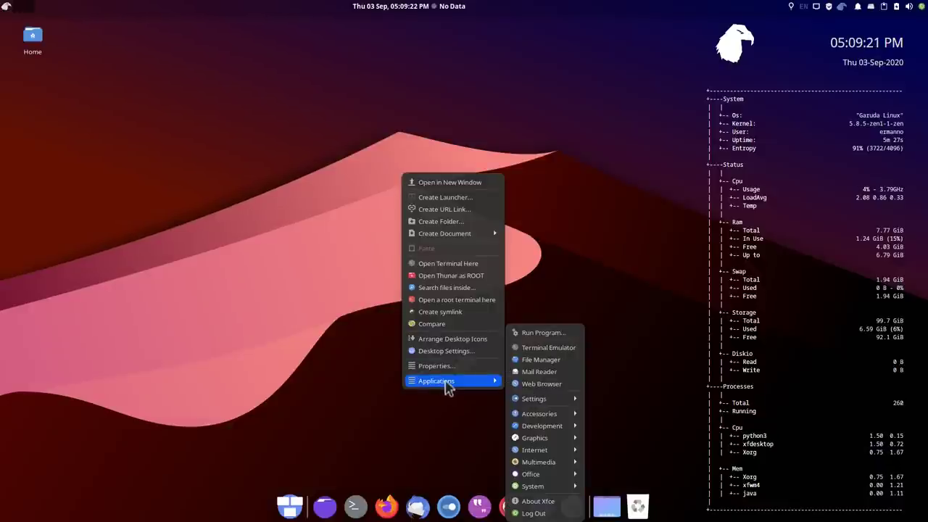
{"action": "left_click", "coordinate": [551, 513]}
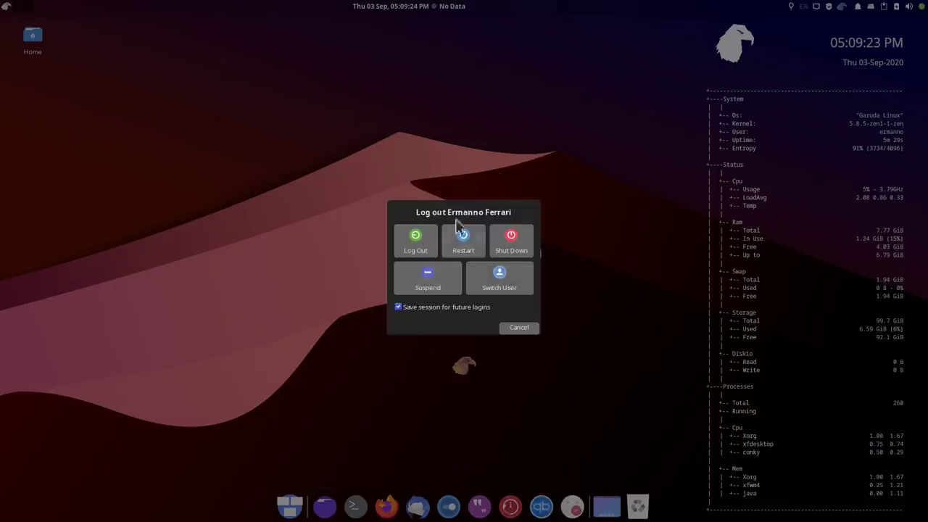
{"action": "left_click", "coordinate": [465, 246]}
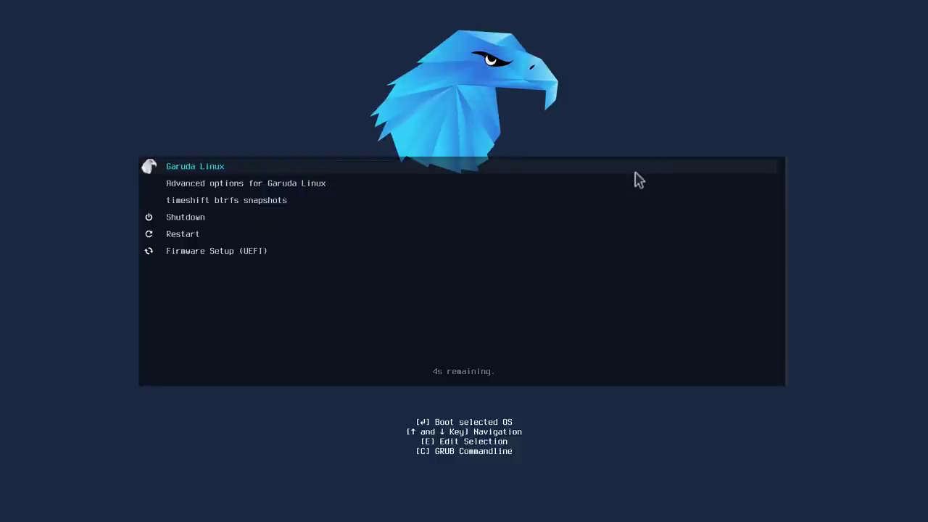
{"action": "key", "text": "Down"}
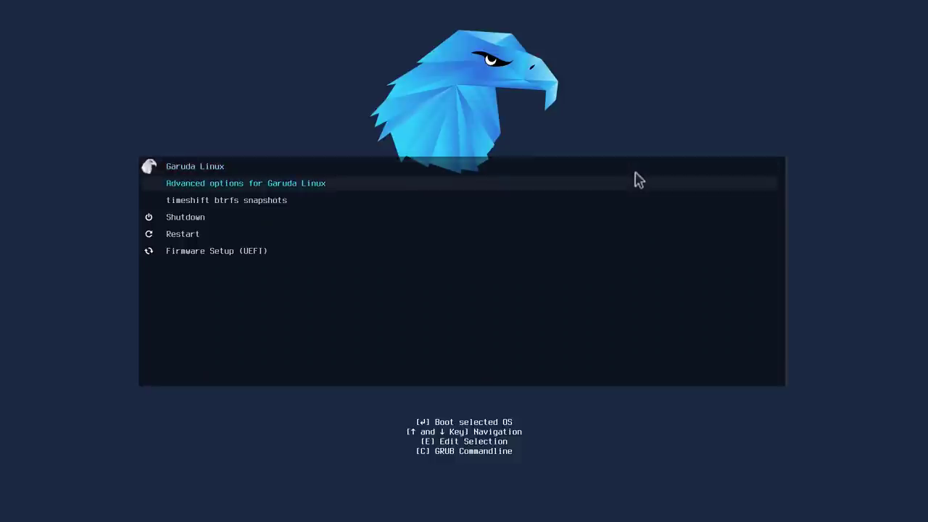
{"action": "key", "text": "Down"}
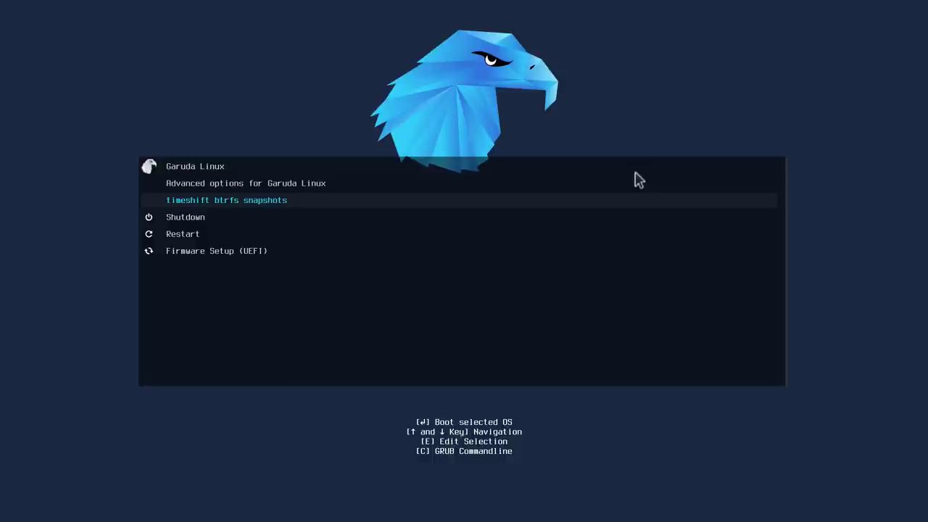
{"action": "key", "text": "Return"}
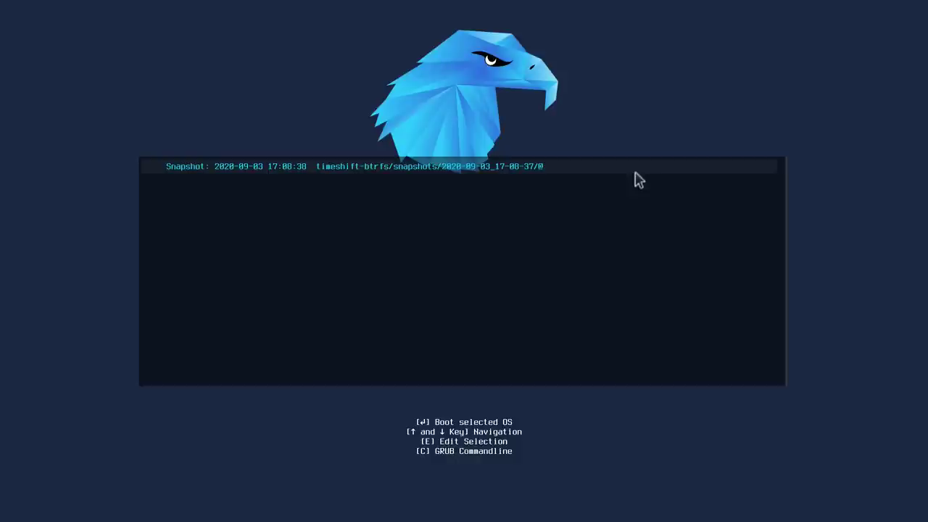
{"action": "key", "text": "Return"}
{"action": "key", "text": "Down"}
{"action": "key", "text": "Down"}
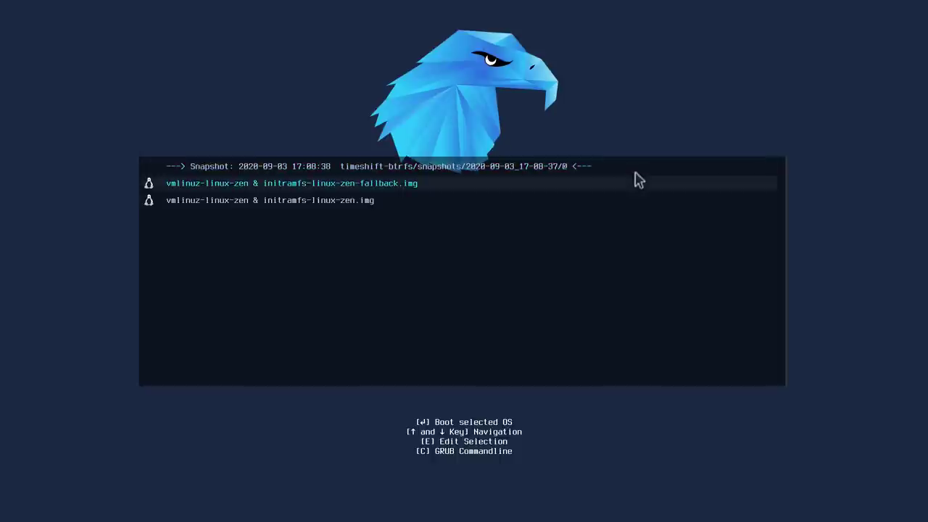
{"action": "key", "text": "Up"}
{"action": "key", "text": "Down"}
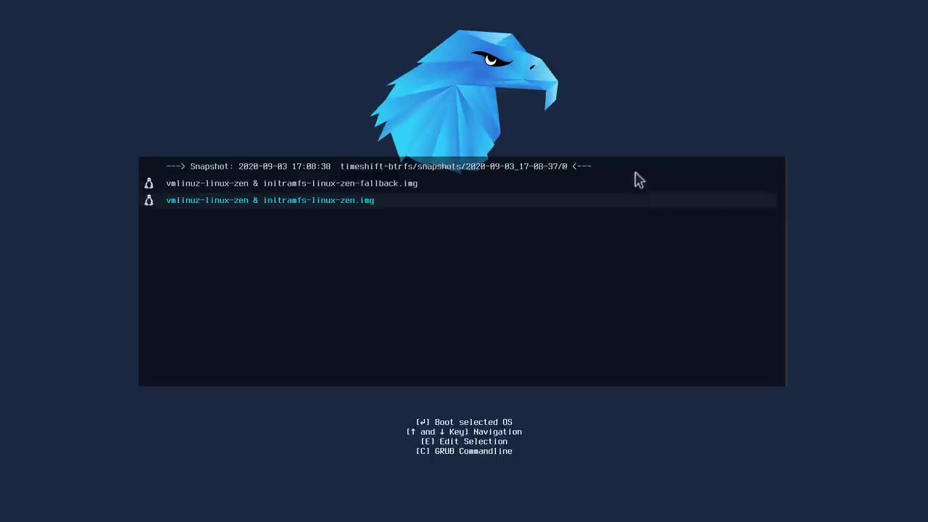
{"action": "key", "text": "Return"}
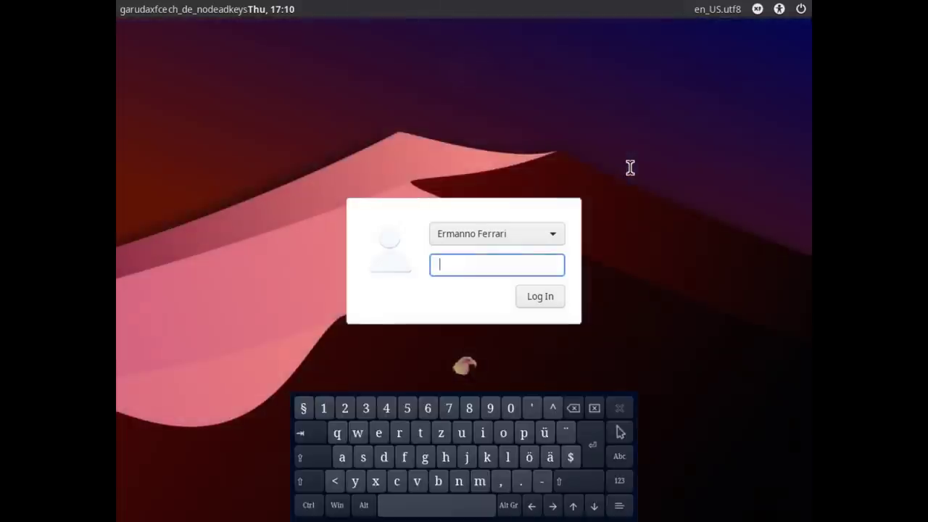
Log in at LightDM with the password and start a terminal from the dock
{"action": "type", "text": "••"}
{"action": "key", "text": "Return"}
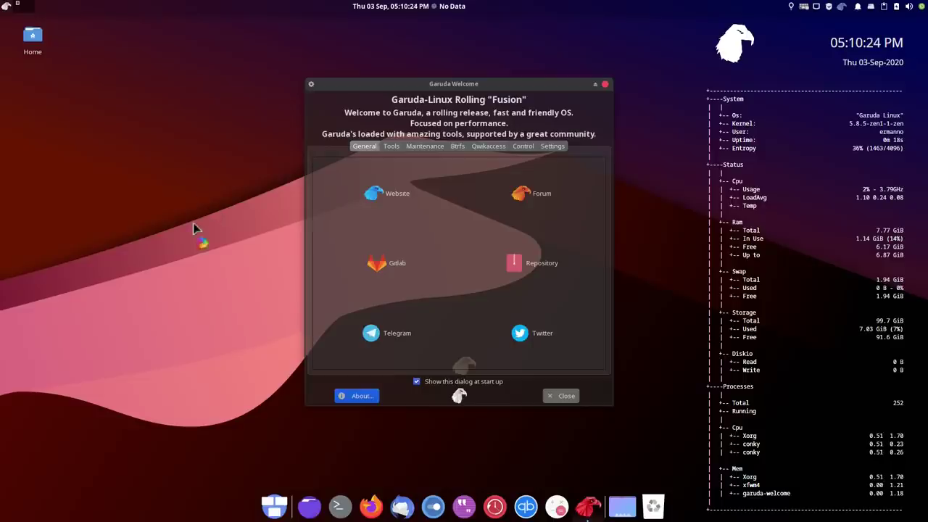
{"action": "left_click", "coordinate": [339, 505]}
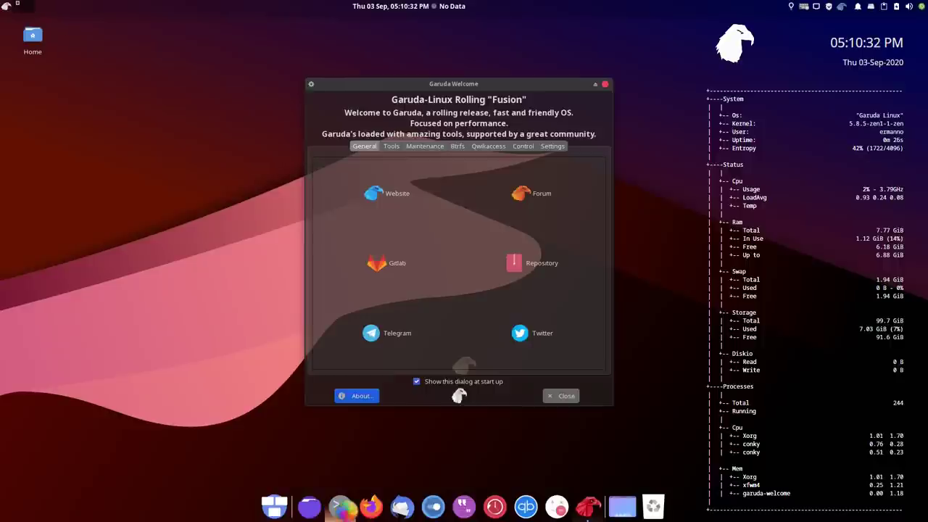
Open Terminal Emulator from the desktop's right-click Applications menu
{"action": "right_click", "coordinate": [164, 174]}
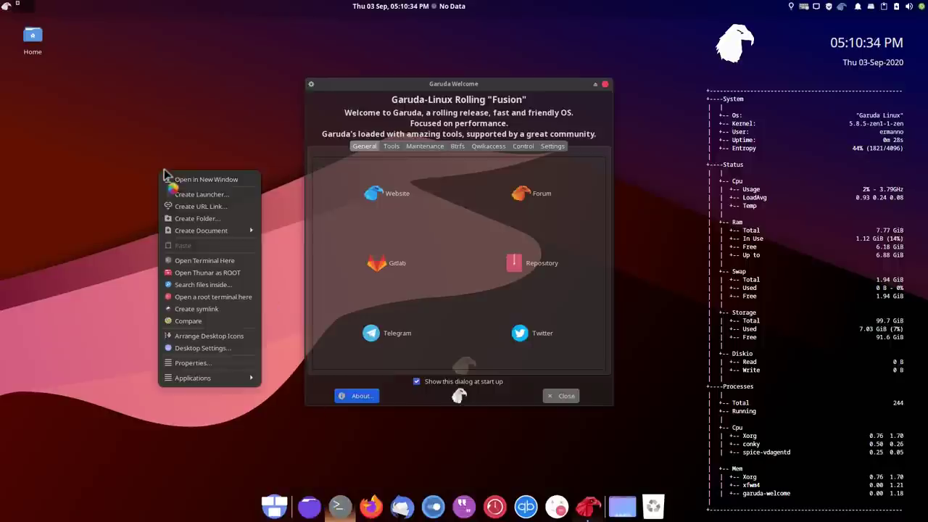
{"action": "mouse_move", "coordinate": [232, 378]}
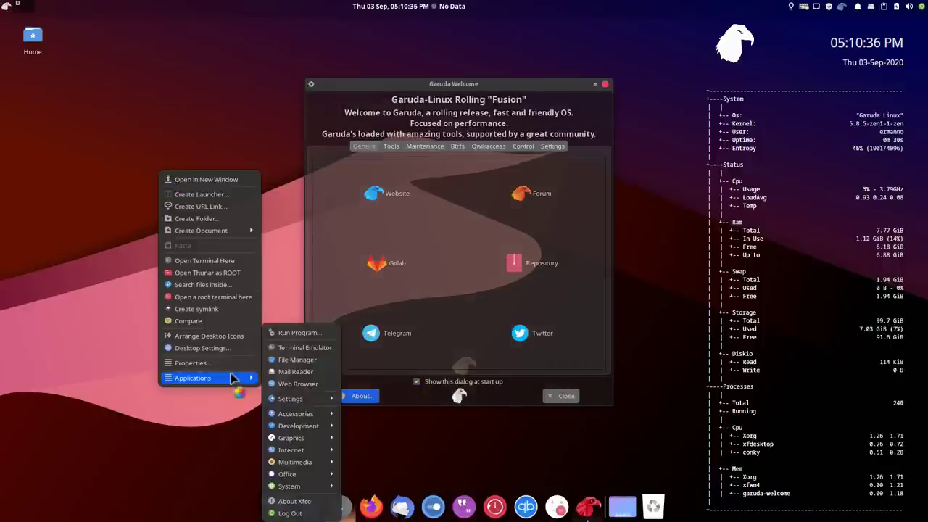
{"action": "left_click", "coordinate": [294, 347]}
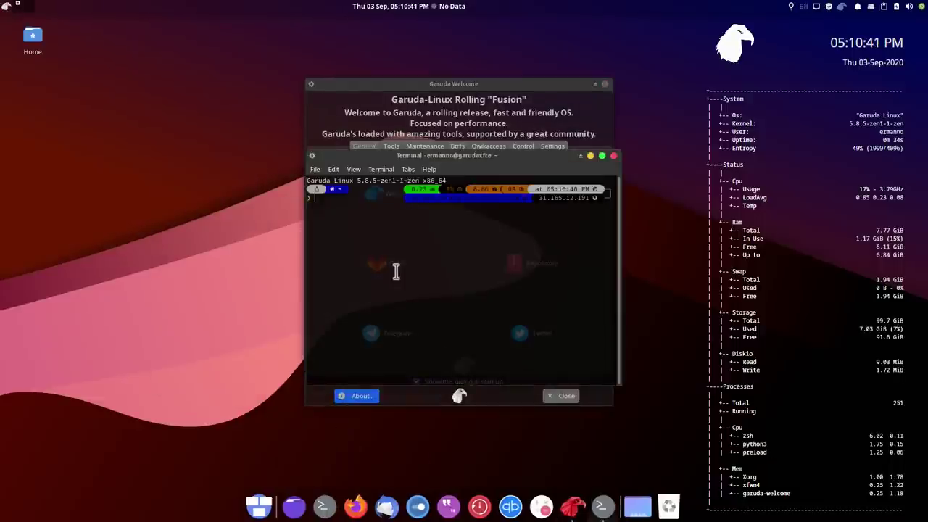
Pin Xfce Terminal to the dock, unpin the old grey terminal launcher, and close Garuda Welcome
{"action": "right_click", "coordinate": [601, 506]}
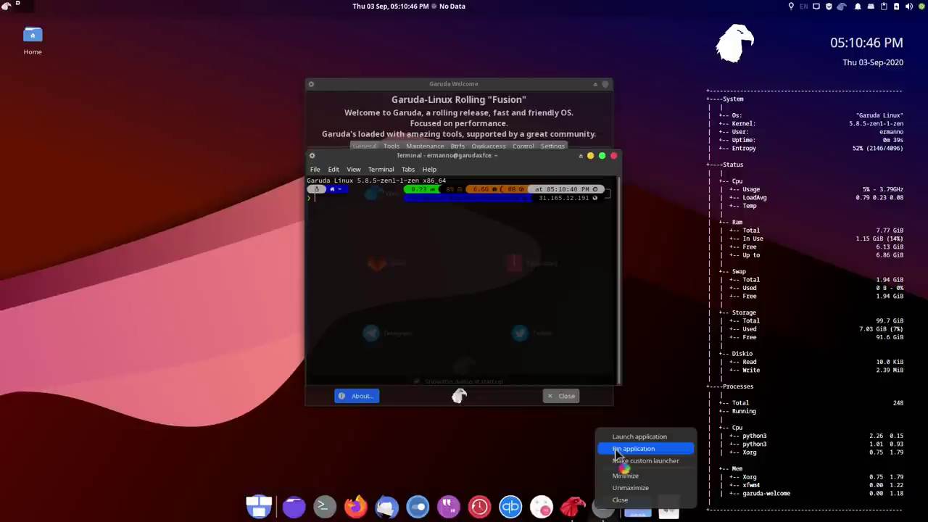
{"action": "left_click", "coordinate": [617, 449]}
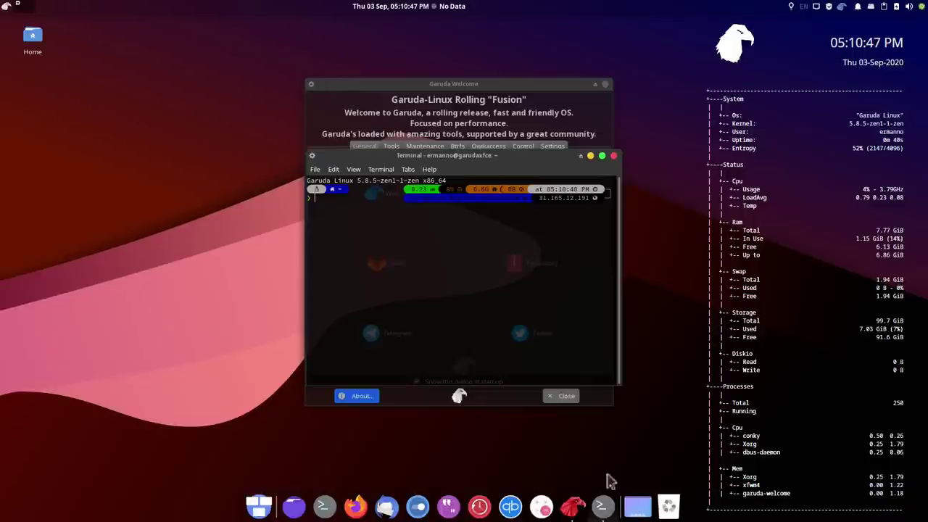
{"action": "right_click", "coordinate": [324, 507]}
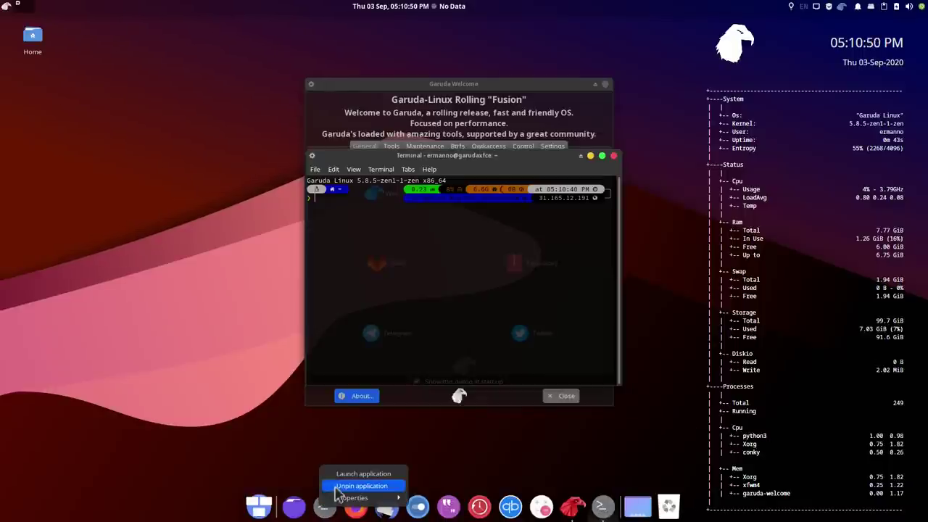
{"action": "left_click", "coordinate": [338, 486]}
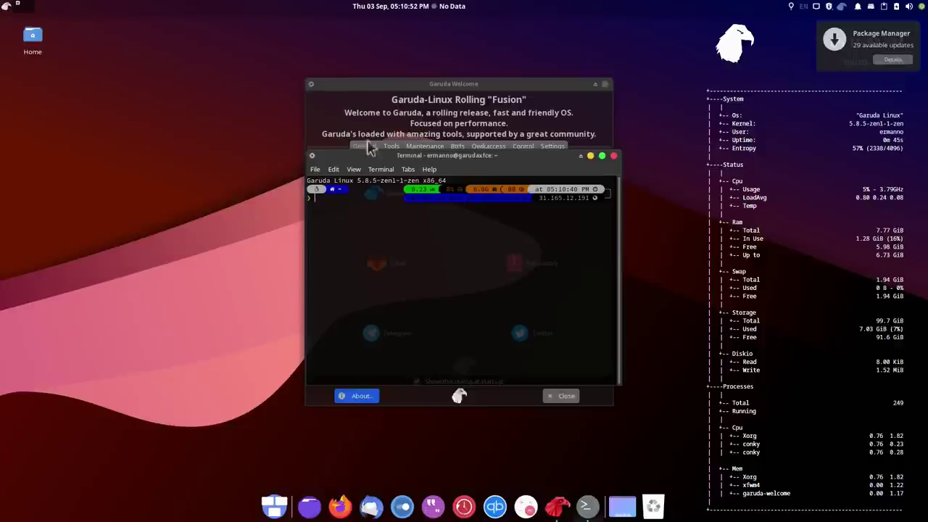
{"action": "left_click", "coordinate": [607, 85]}
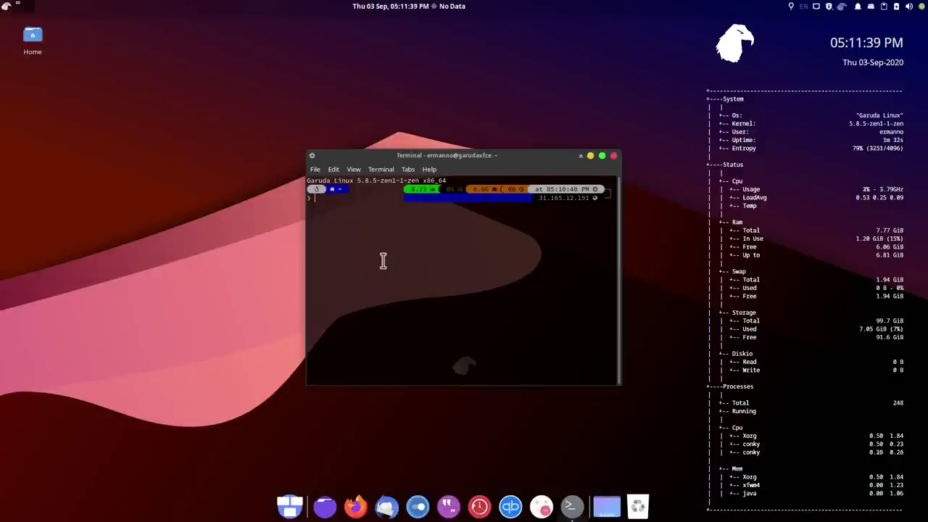
Enlarge the terminal text, move the window upper left, and run sudo pacman -Syu with the password
{"action": "key", "text": "ctrl+plus"}
{"action": "key", "text": "ctrl+plus"}
{"action": "left_click_drag", "start_coordinate": [379, 151], "coordinate": [228, 62]}
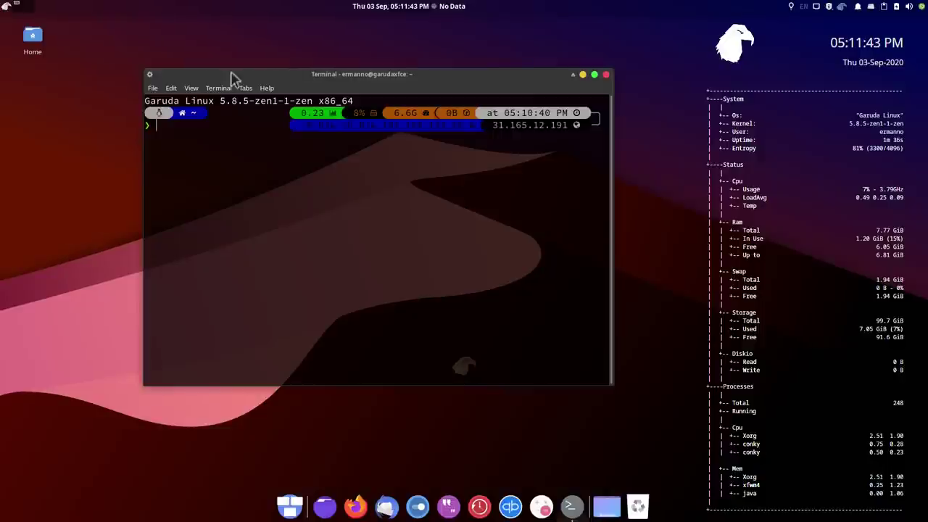
{"action": "key", "text": "ctrl+l"}
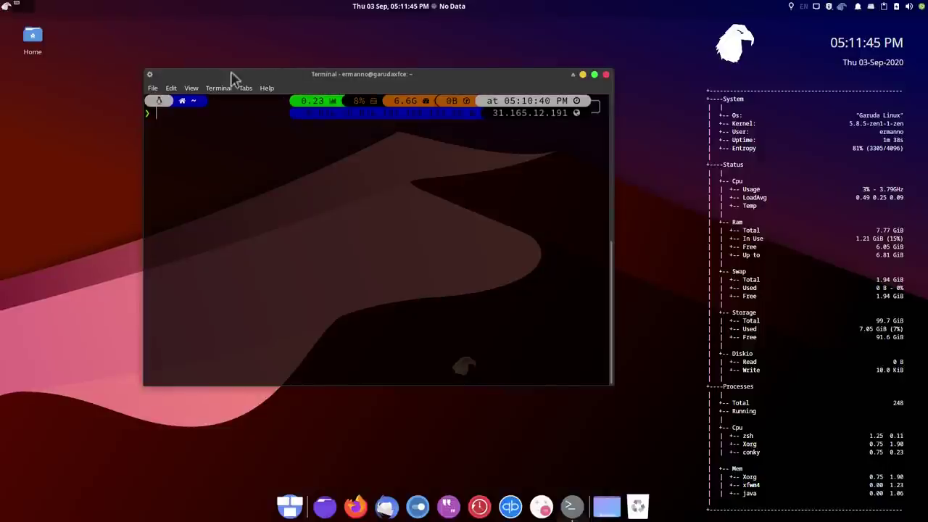
{"action": "type", "text": "sudo pacm"}
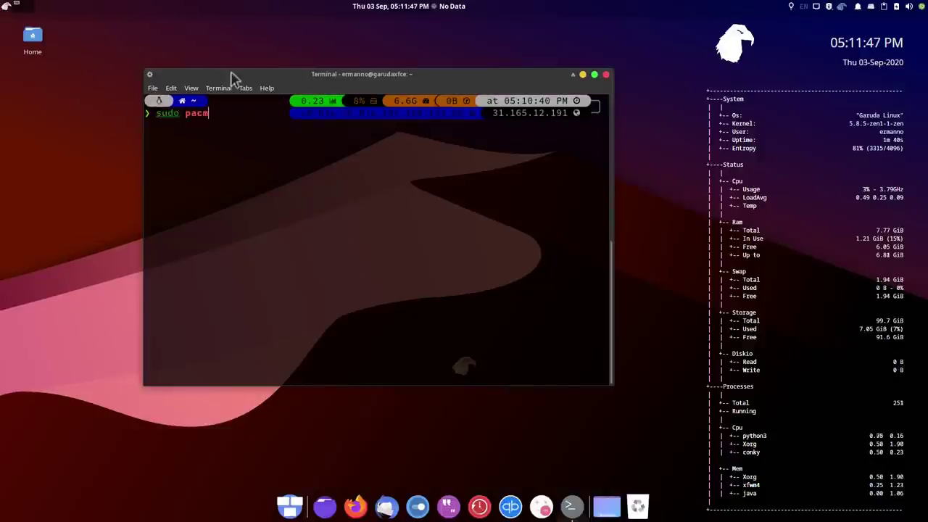
{"action": "type", "text": "an -S"}
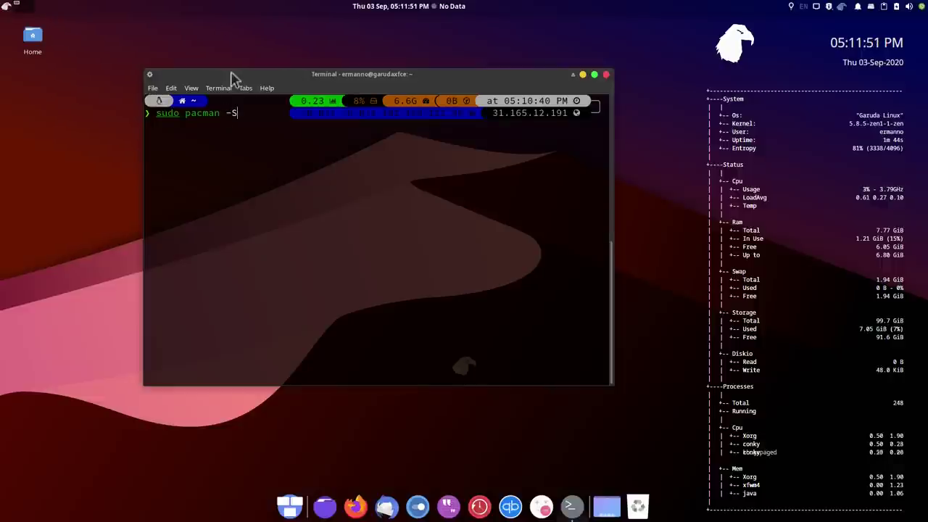
{"action": "type", "text": "yu"}
{"action": "key", "text": "Return"}
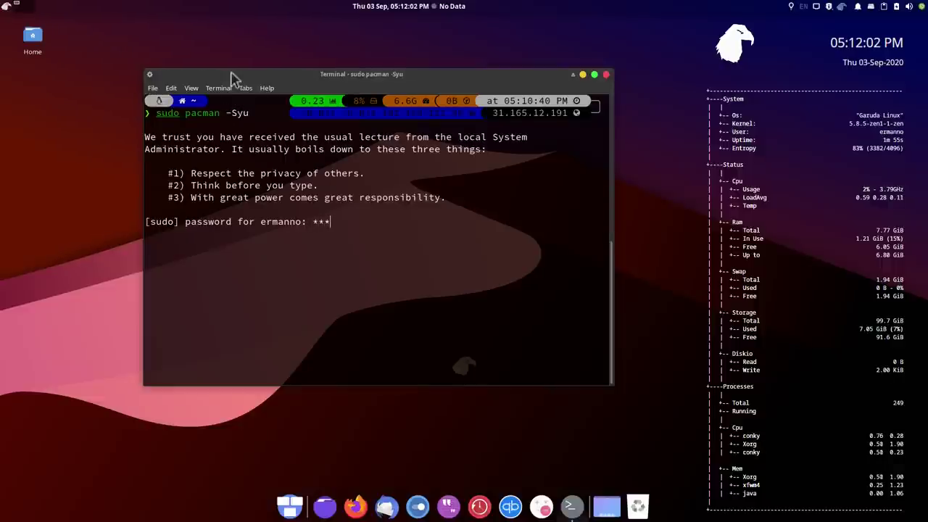
{"action": "type", "text": "****"}
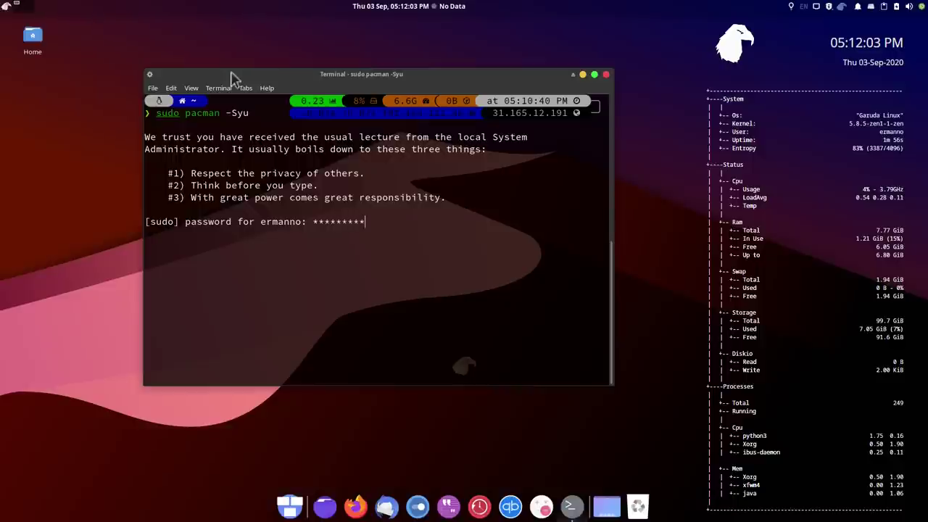
{"action": "type", "text": "**"}
{"action": "key", "text": "Return"}
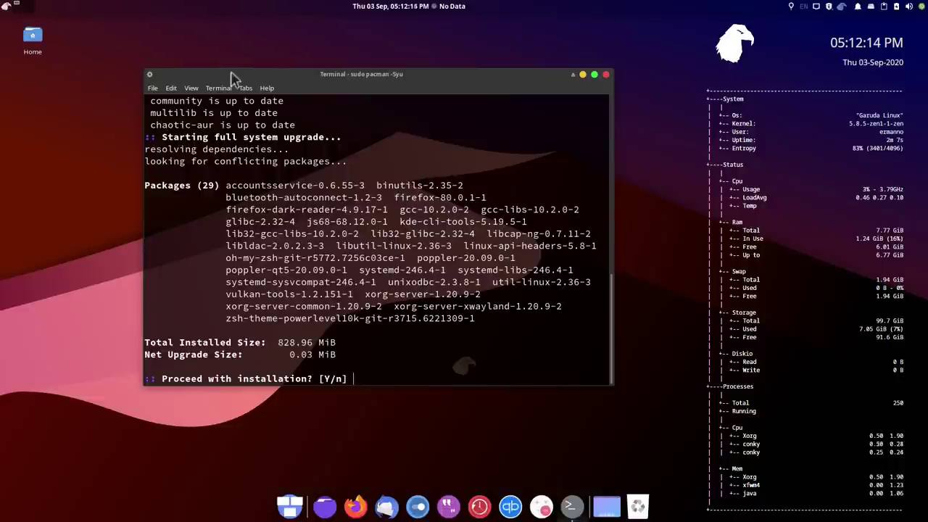
Answer n to decline the 29-package upgrade, then reboot
{"action": "type", "text": "n"}
{"action": "key", "text": "Return"}
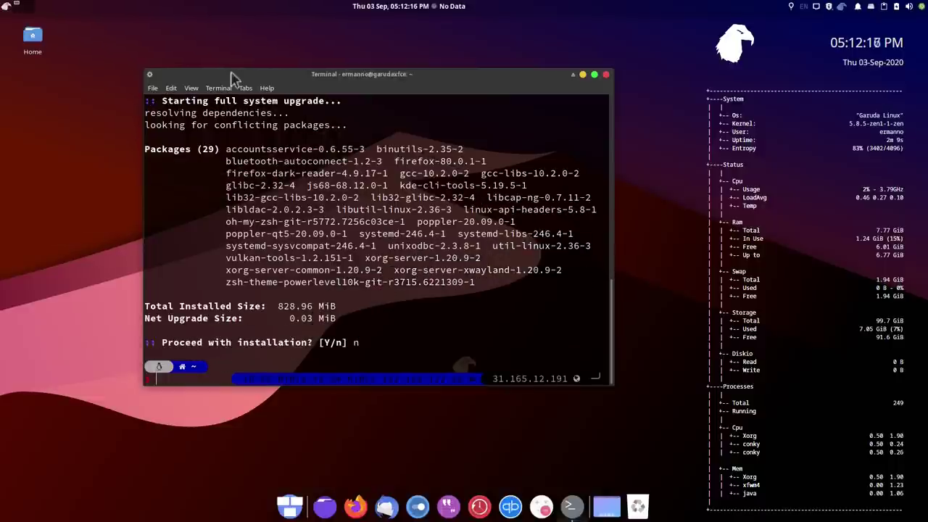
{"action": "type", "text": "re"}
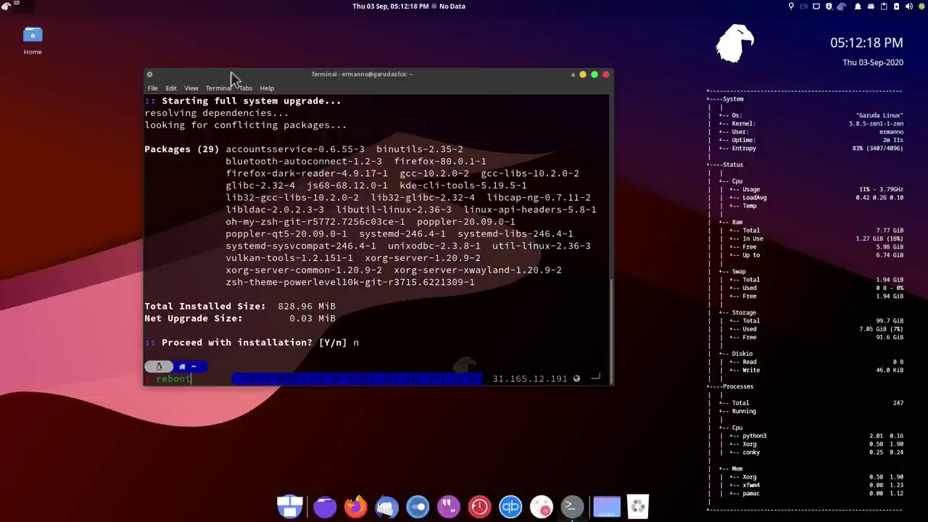
{"action": "type", "text": "boot"}
{"action": "key", "text": "Return"}
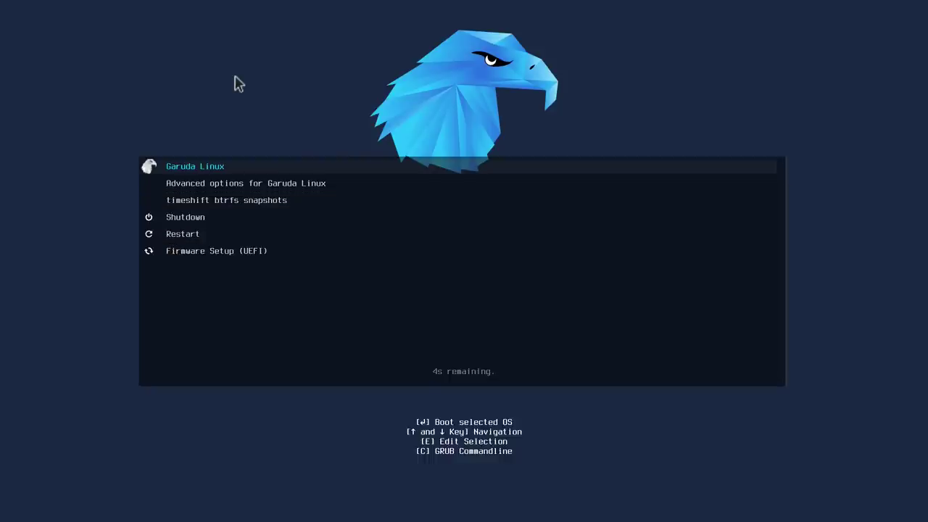
Boot into Garuda Linux and log in with the password
{"action": "key", "text": "Return"}
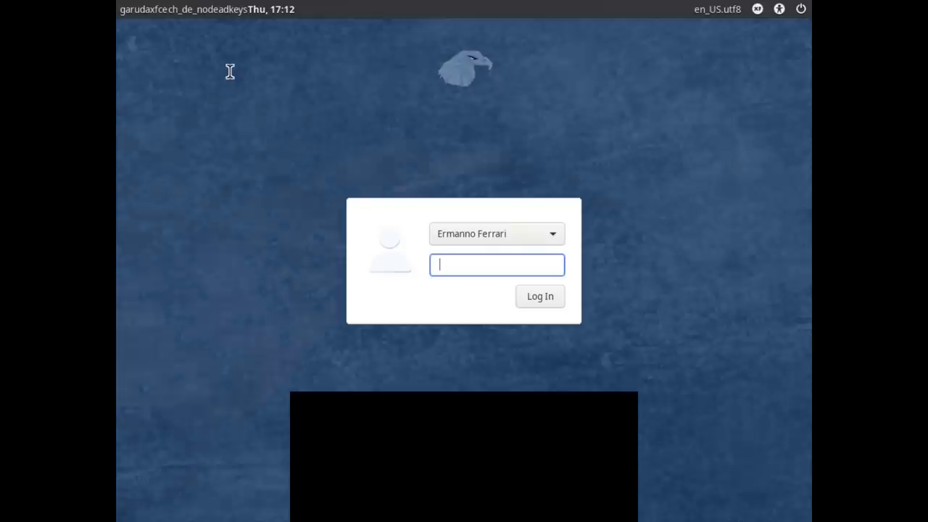
{"action": "type", "text": "••"}
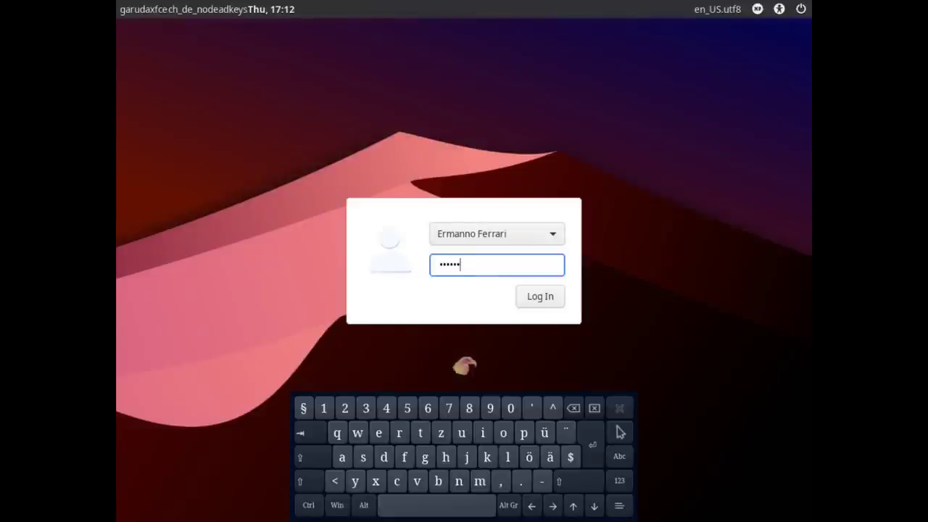
{"action": "type", "text": "•••••••"}
{"action": "key", "text": "Return"}
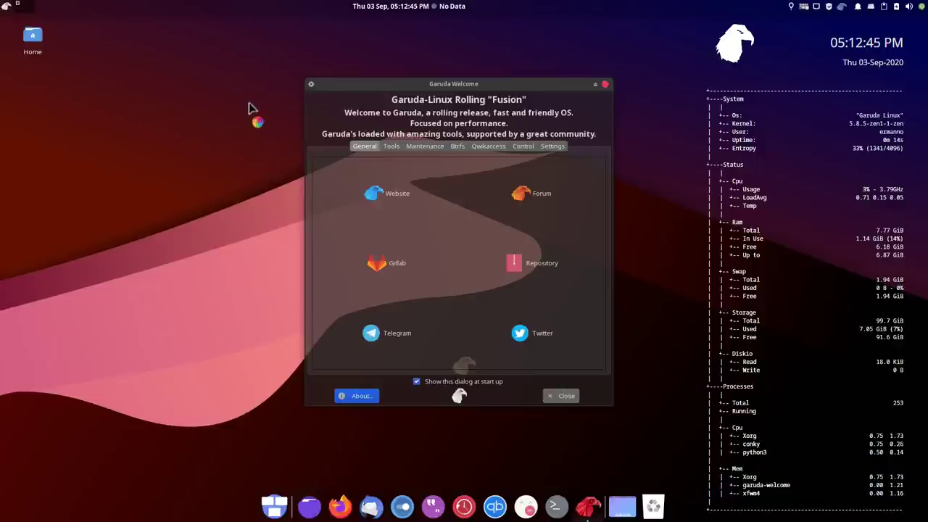
Browse the Maintenance, Btrfs, Control and Settings tabs, untick 'Show this dialog at start up' and close
{"action": "left_click", "coordinate": [425, 150]}
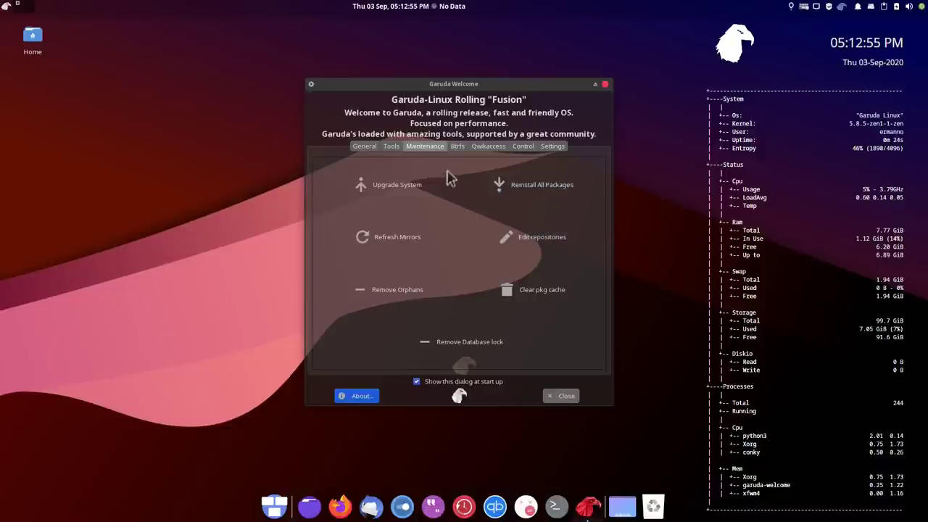
{"action": "left_click", "coordinate": [459, 148]}
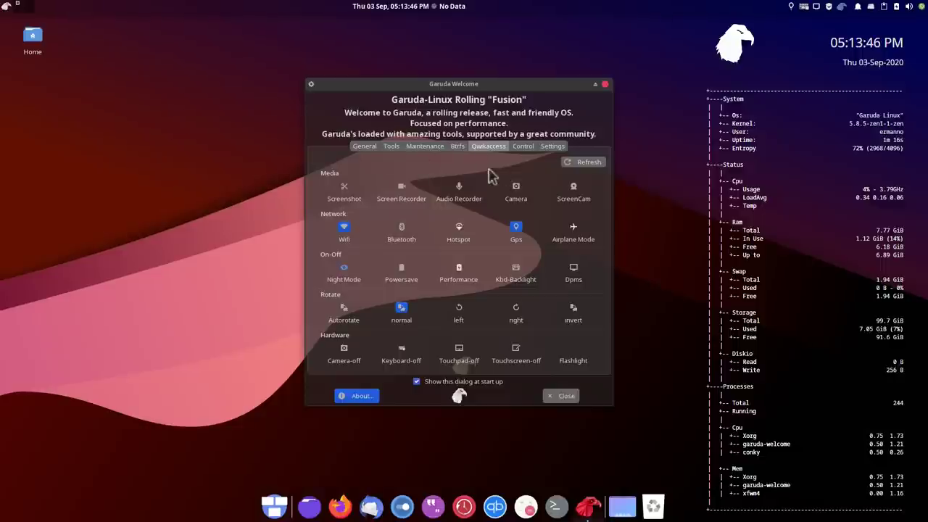
{"action": "left_click", "coordinate": [523, 147]}
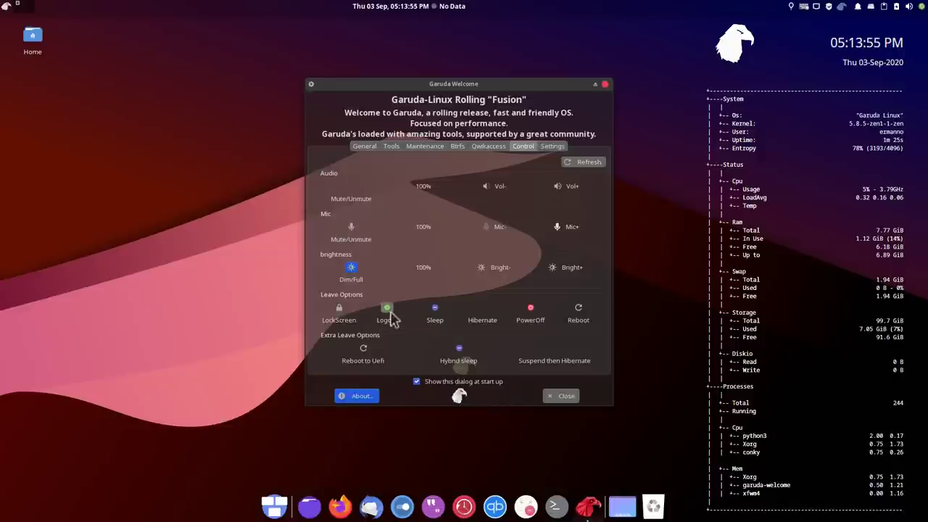
{"action": "left_click", "coordinate": [549, 151]}
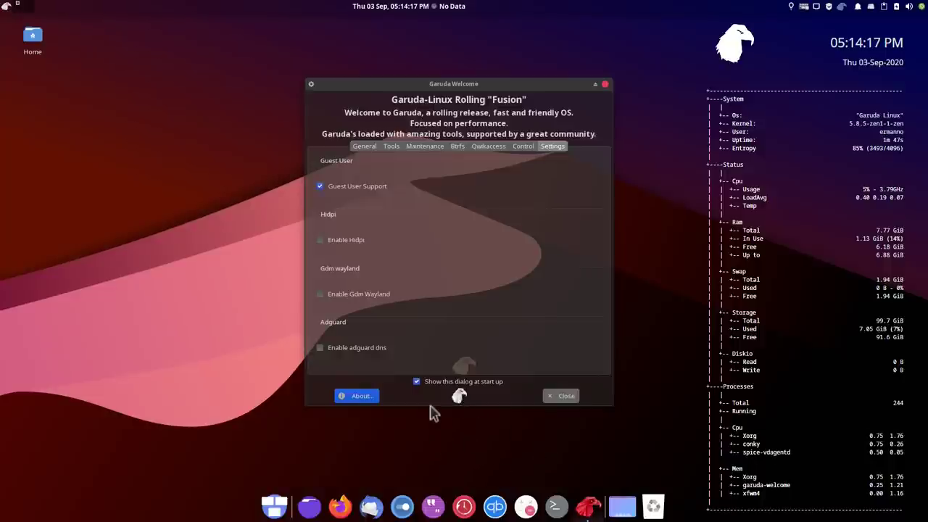
{"action": "left_click", "coordinate": [417, 382]}
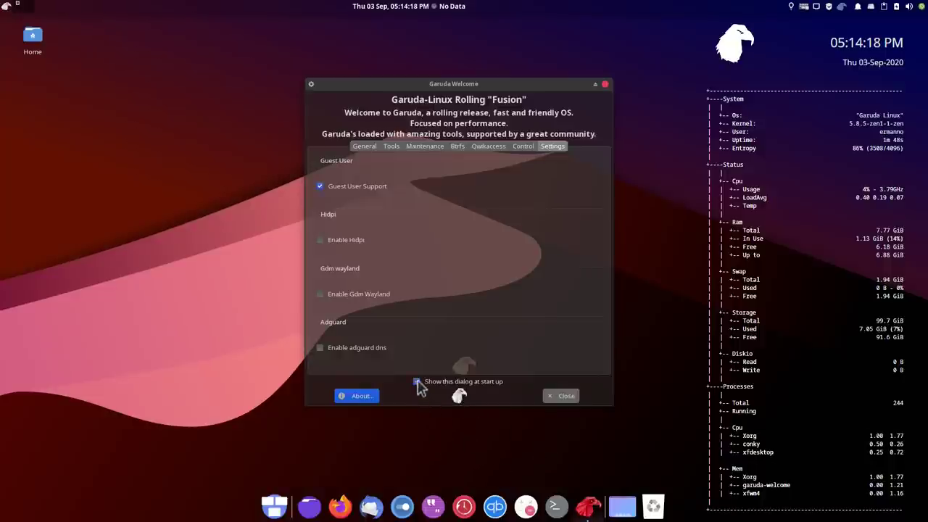
{"action": "left_click", "coordinate": [563, 399]}
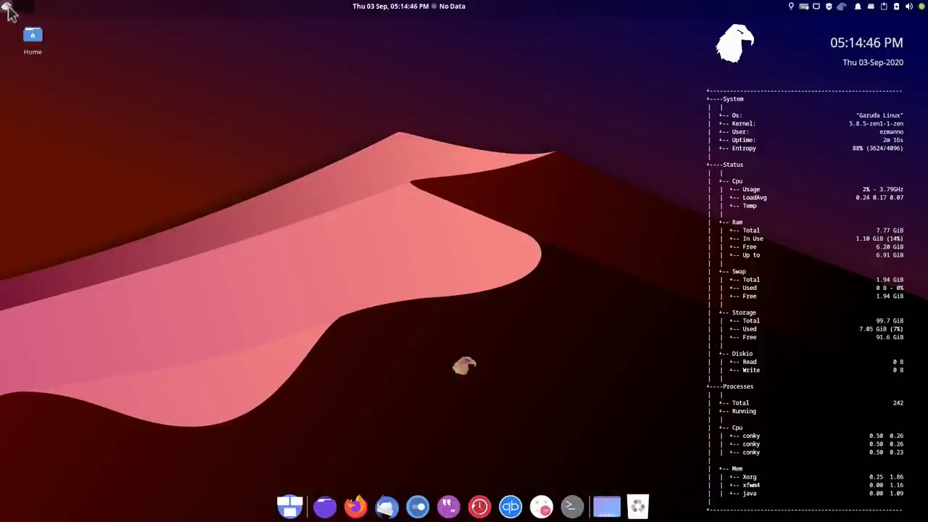
{"action": "left_click", "coordinate": [8, 7]}
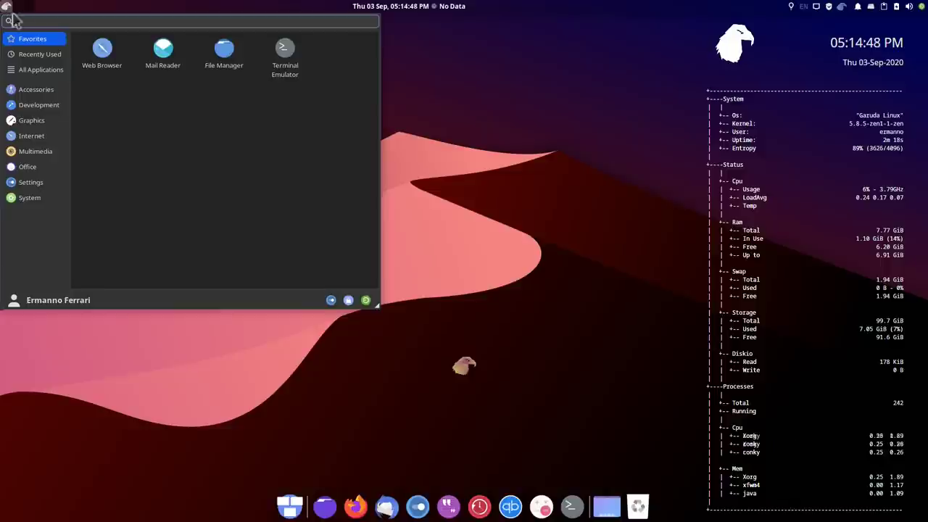
{"action": "left_click", "coordinate": [36, 92]}
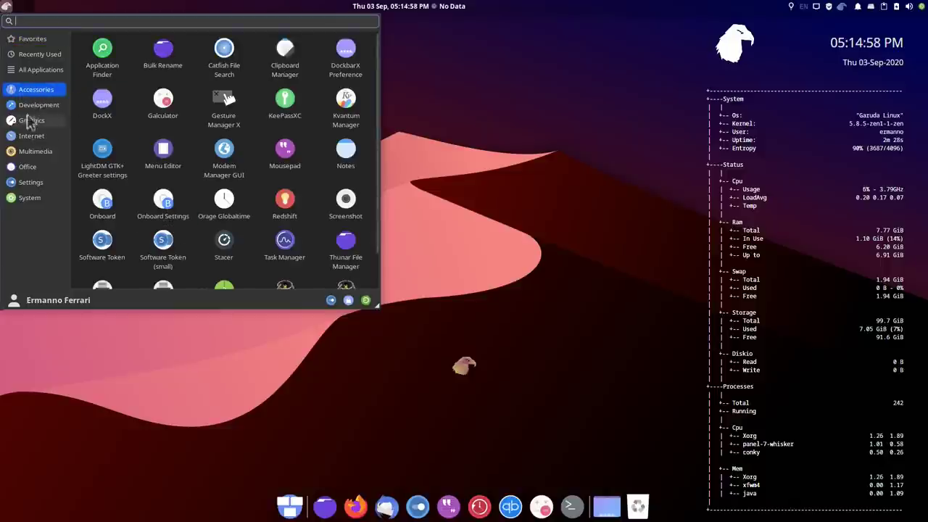
{"action": "left_click", "coordinate": [32, 104]}
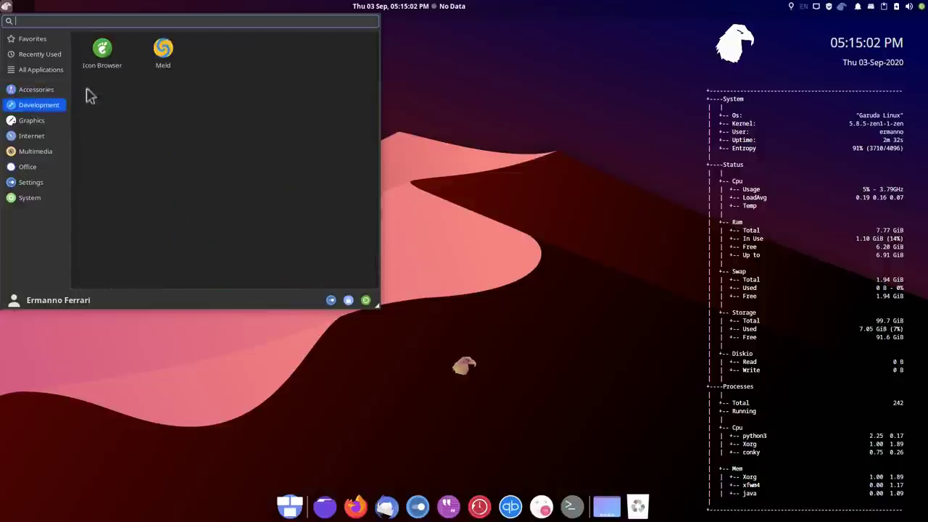
{"action": "left_click", "coordinate": [42, 122]}
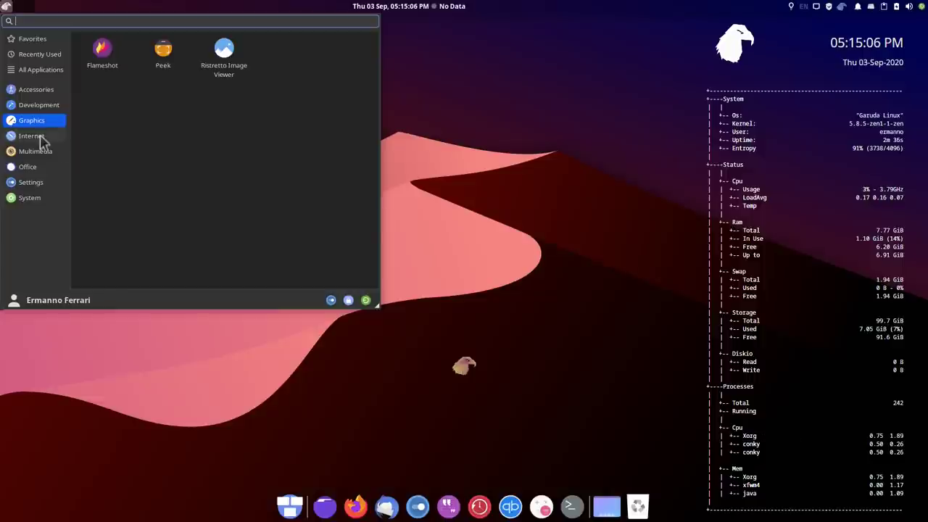
{"action": "left_click", "coordinate": [36, 137]}
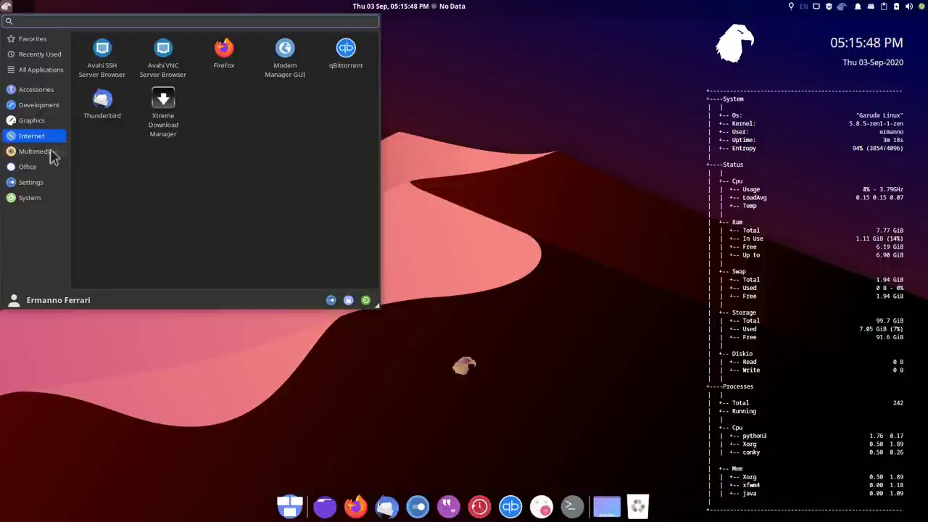
{"action": "left_click", "coordinate": [42, 153]}
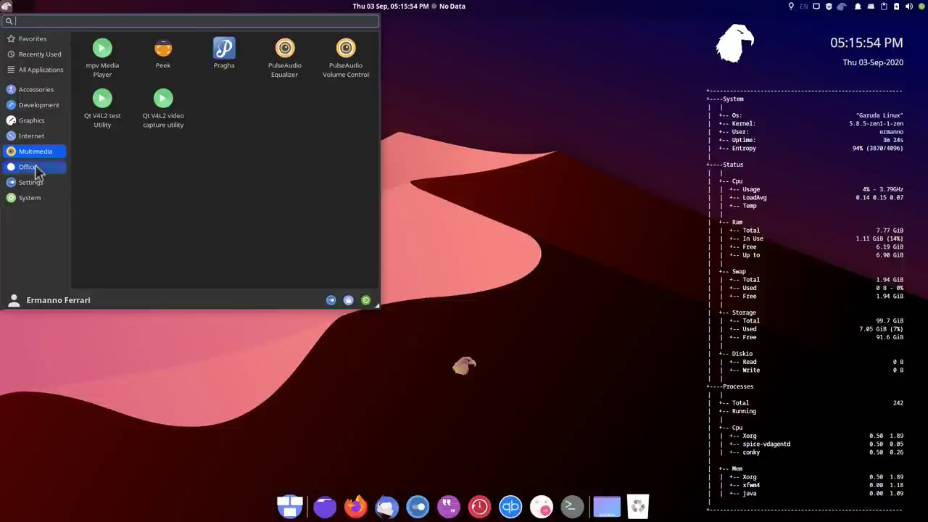
{"action": "left_click", "coordinate": [36, 169]}
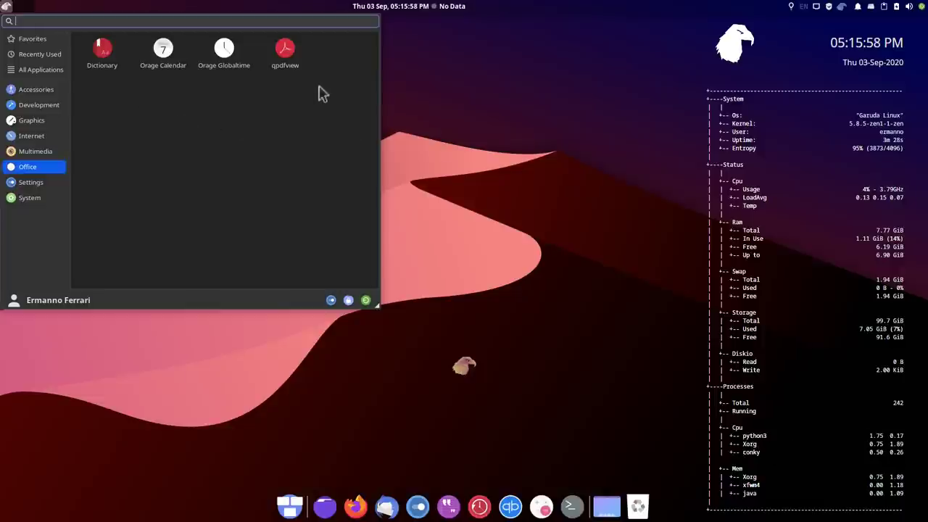
{"action": "left_click", "coordinate": [15, 181]}
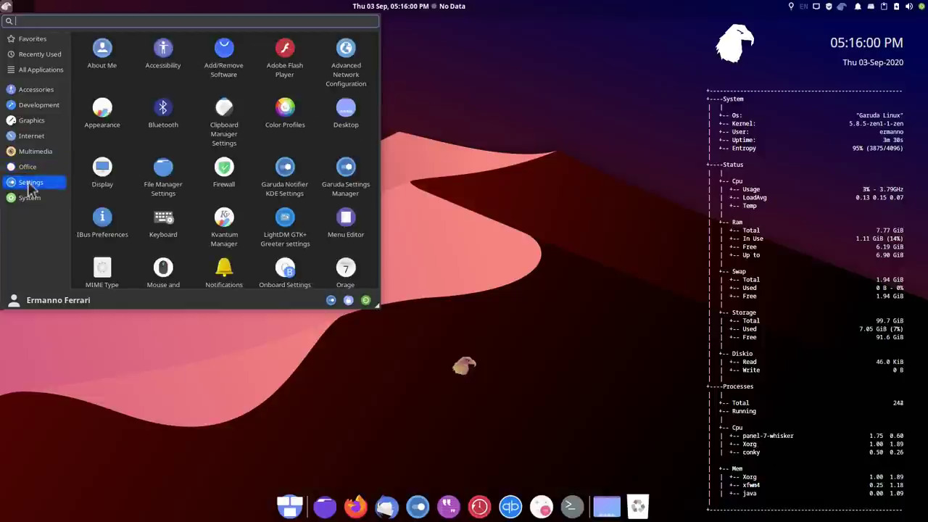
{"action": "left_click", "coordinate": [42, 198]}
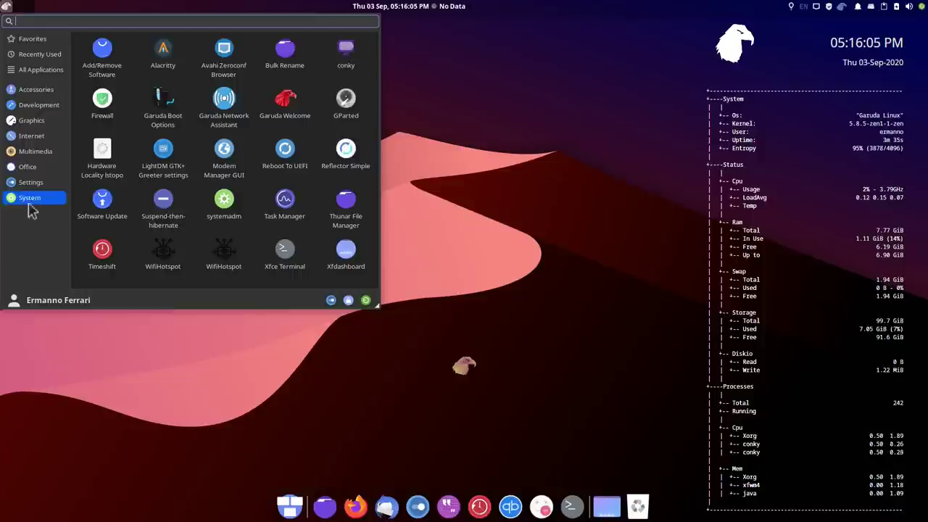
Open Appearance via the desktop's right-click Applications > Settings menu
{"action": "left_click", "coordinate": [432, 151]}
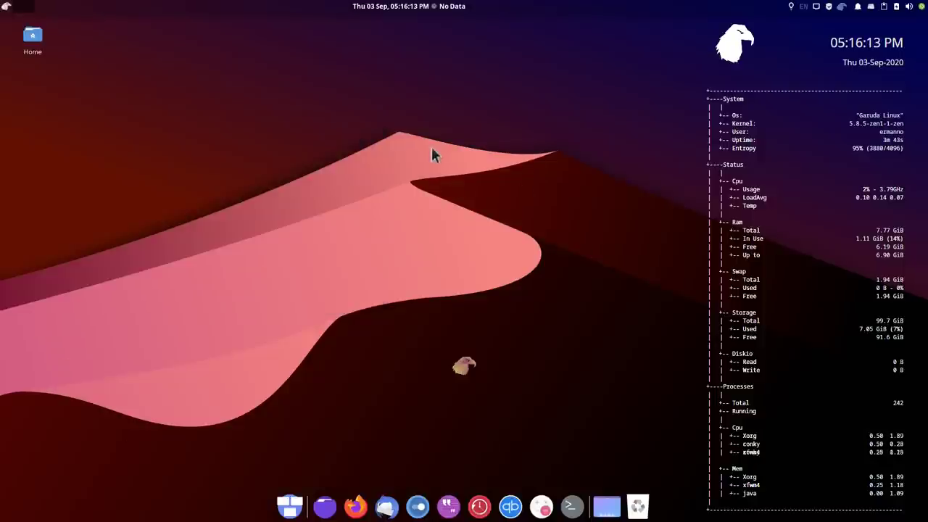
{"action": "right_click", "coordinate": [432, 152]}
{"action": "mouse_move", "coordinate": [487, 362]}
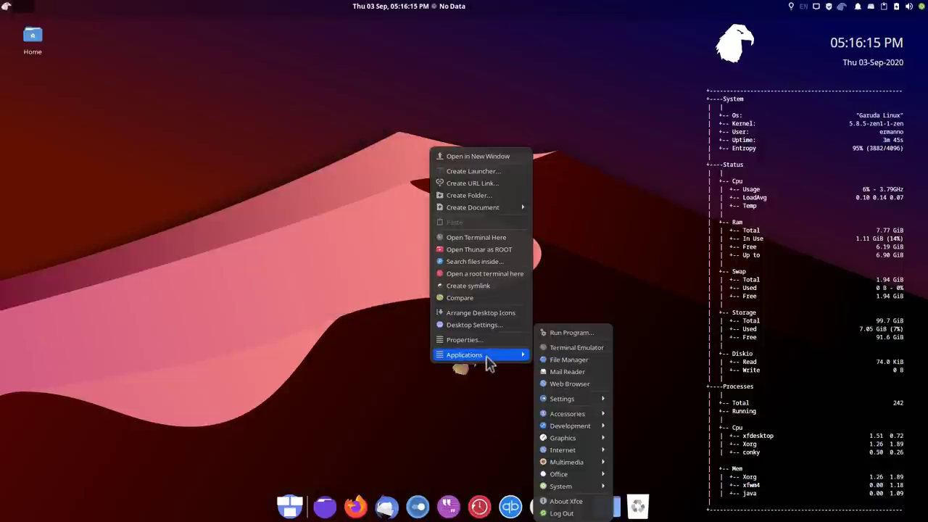
{"action": "mouse_move", "coordinate": [559, 400]}
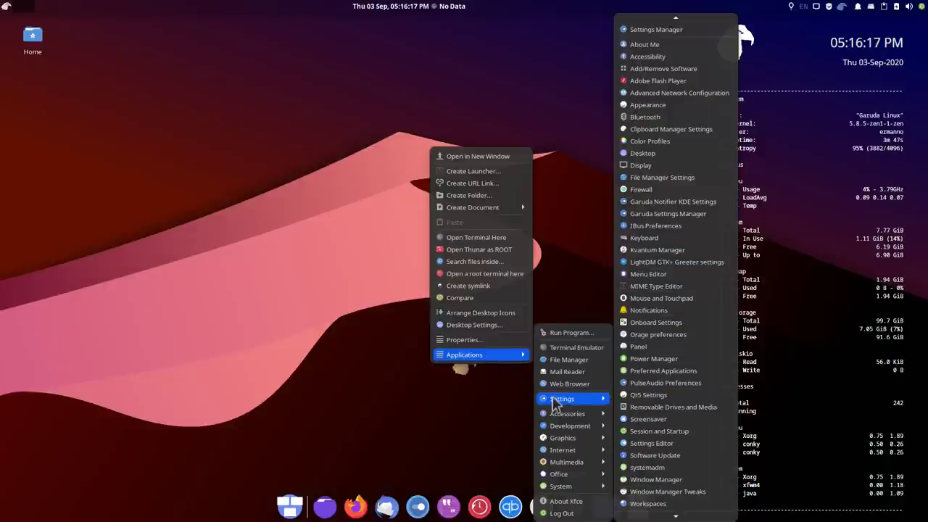
{"action": "left_click", "coordinate": [665, 104]}
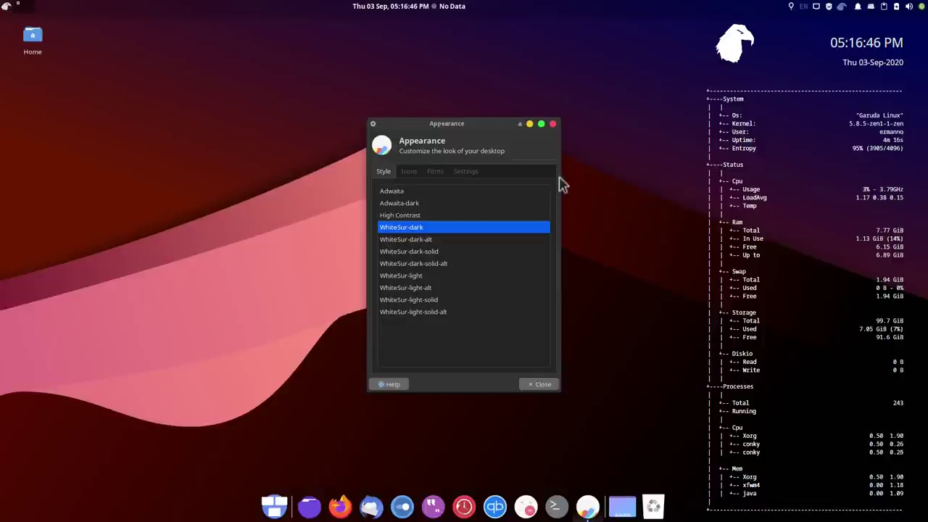
Browse the icon themes and apply Tela circle green
{"action": "left_click", "coordinate": [410, 172]}
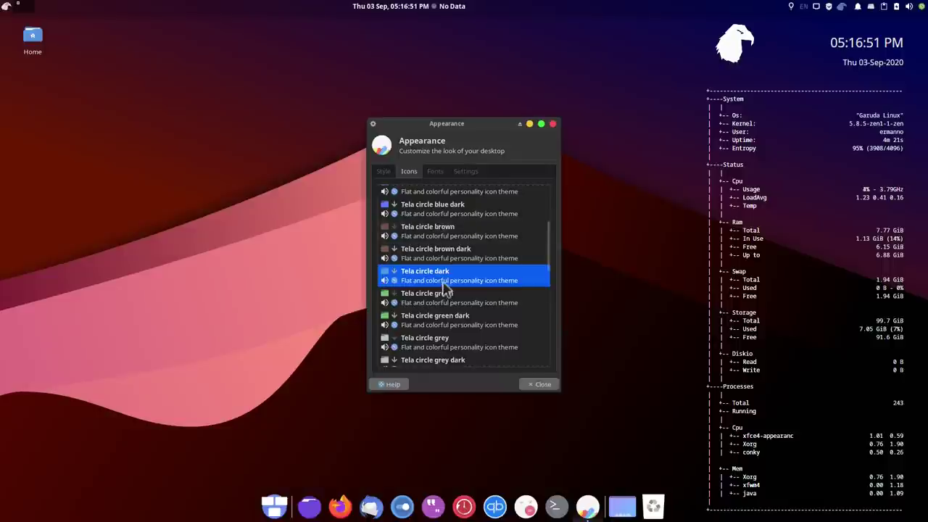
{"action": "scroll", "coordinate": [445, 289], "scroll_direction": "down", "scroll_amount": 5}
{"action": "scroll", "coordinate": [445, 290], "scroll_direction": "down", "scroll_amount": 3}
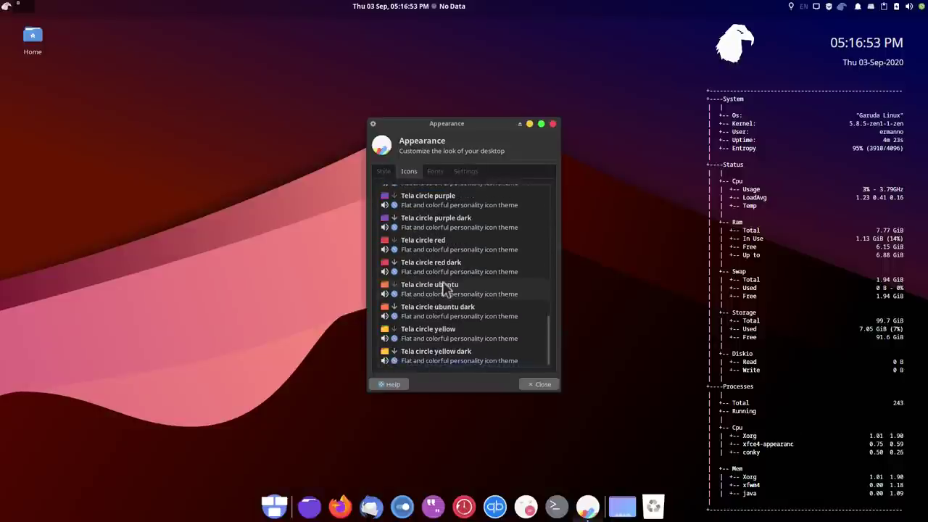
{"action": "scroll", "coordinate": [445, 290], "scroll_direction": "up", "scroll_amount": 11}
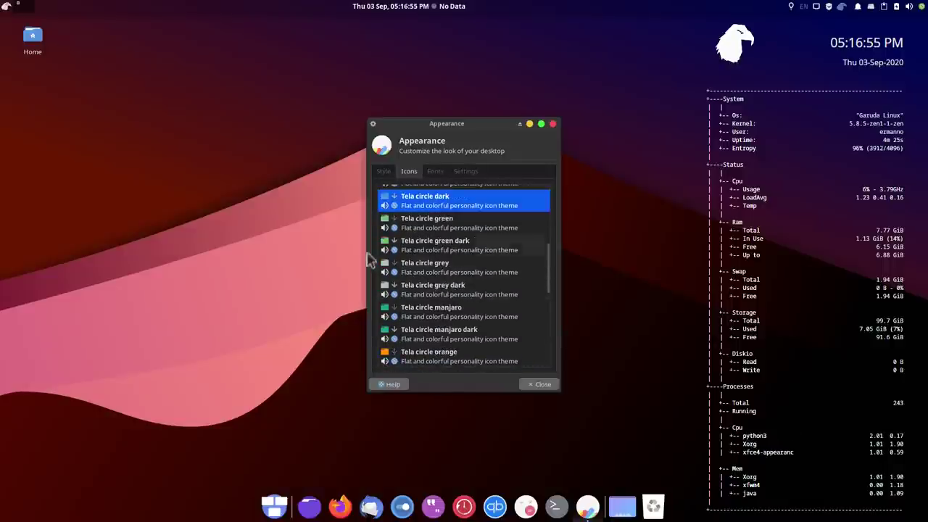
{"action": "left_click", "coordinate": [437, 227]}
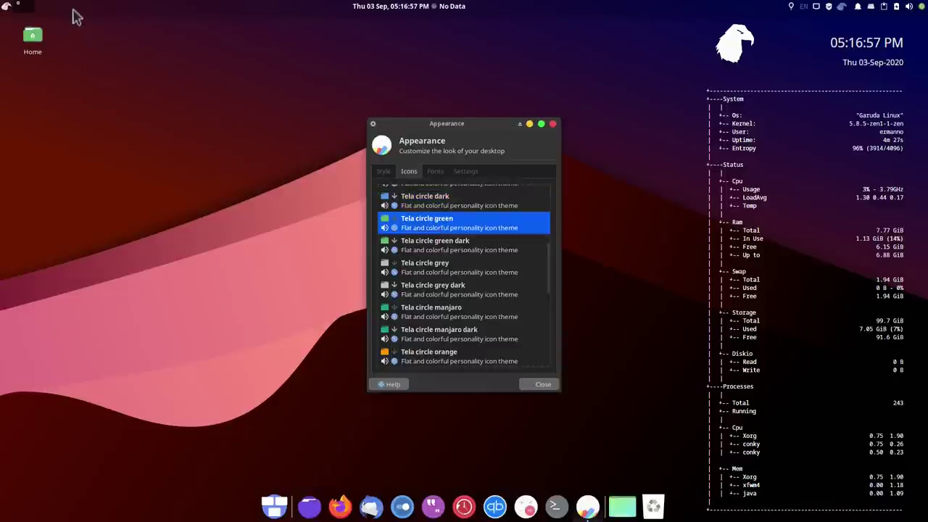
Open and close the Home folder, view the Fonts and Settings tabs, then close Appearance
{"action": "double_click", "coordinate": [34, 39]}
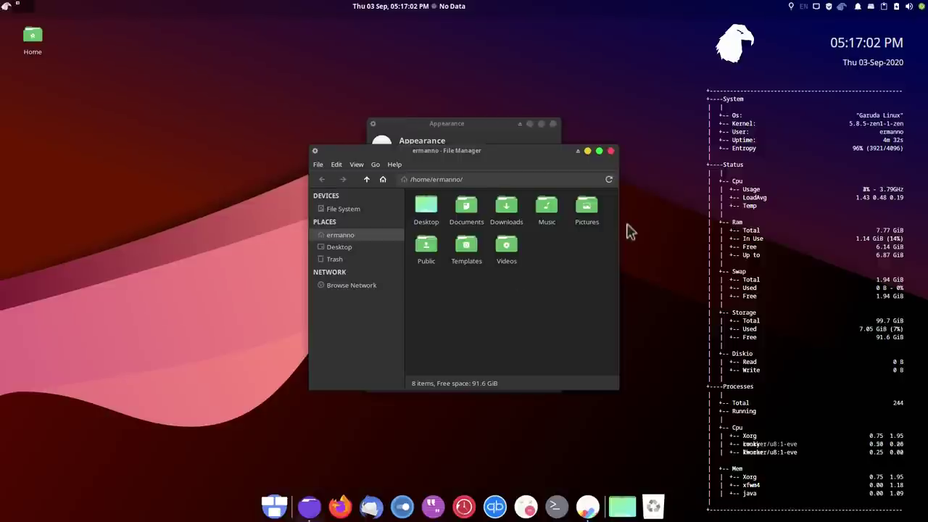
{"action": "left_click", "coordinate": [611, 152]}
{"action": "left_click", "coordinate": [436, 174]}
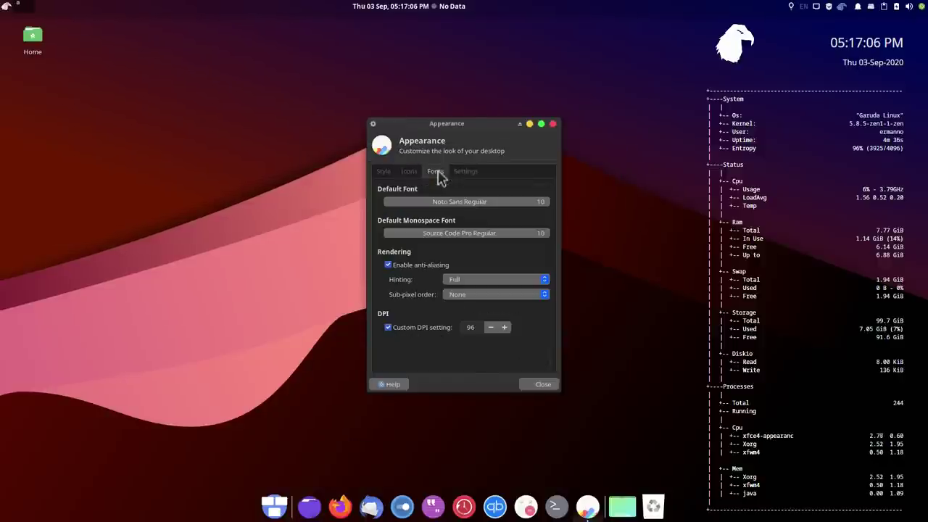
{"action": "left_click", "coordinate": [466, 172]}
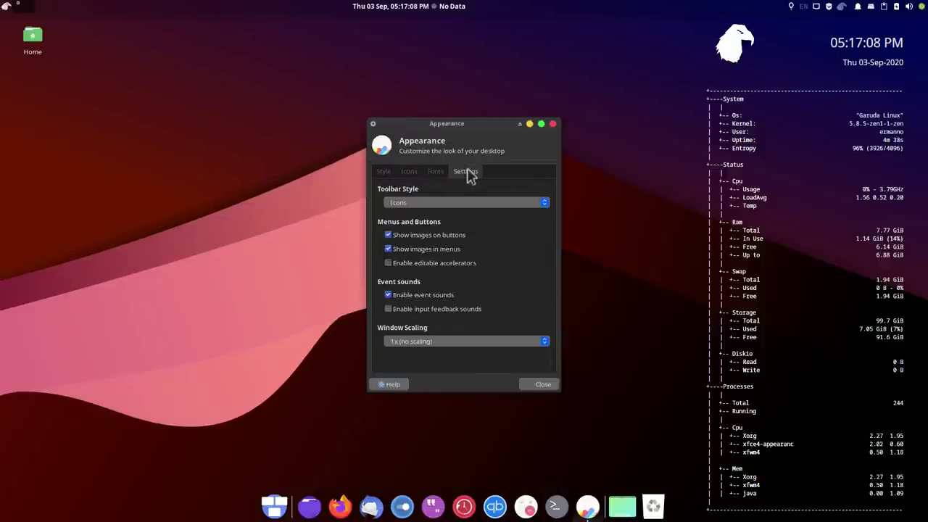
{"action": "left_click", "coordinate": [552, 125]}
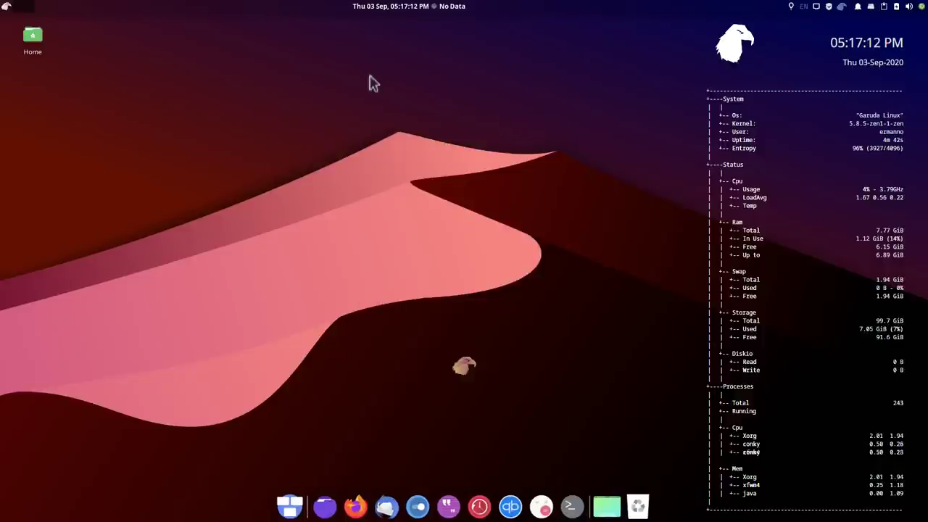
After checking the calendar, set the panel weather plugin's location to Basel, Switzerland
{"action": "left_click", "coordinate": [365, 9]}
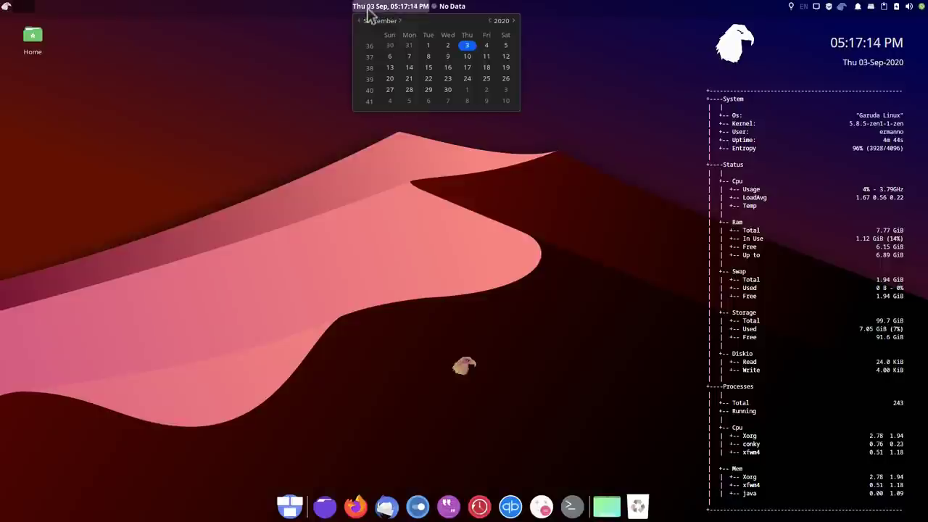
{"action": "left_click", "coordinate": [368, 10]}
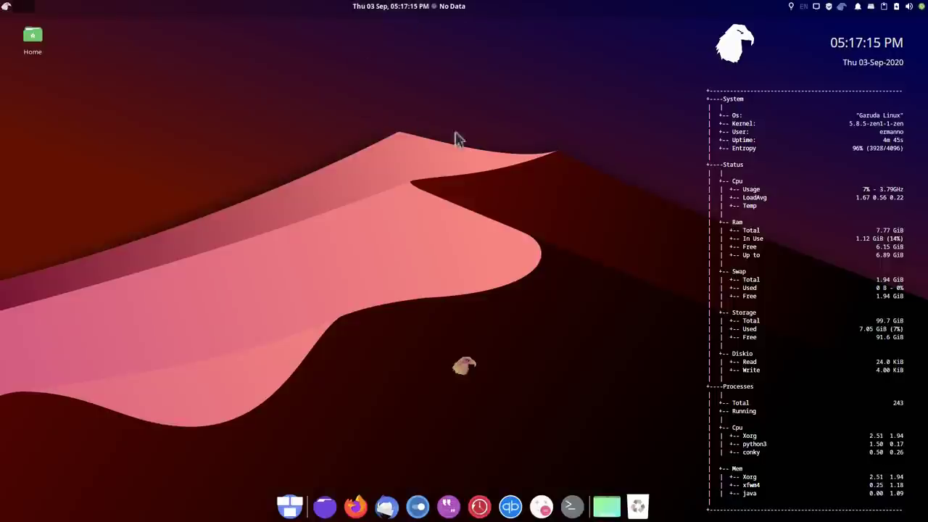
{"action": "right_click", "coordinate": [456, 9]}
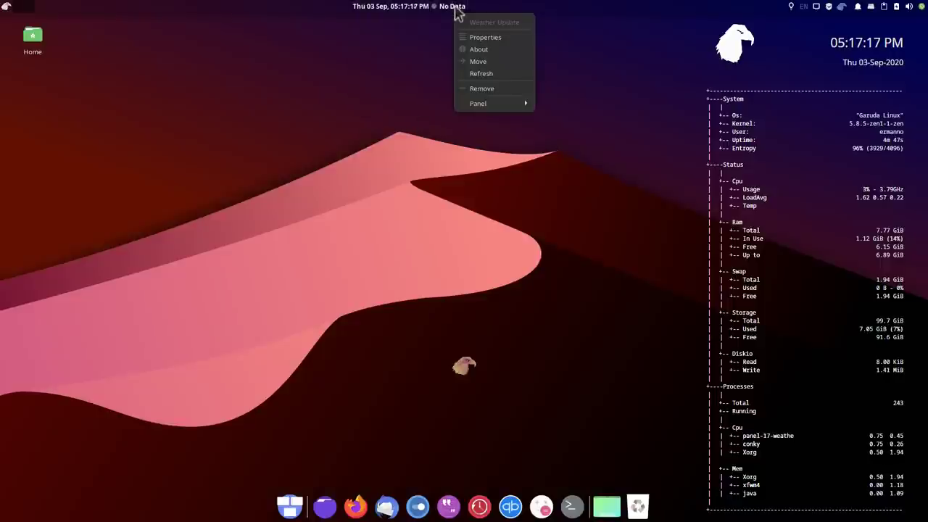
{"action": "left_click", "coordinate": [474, 37]}
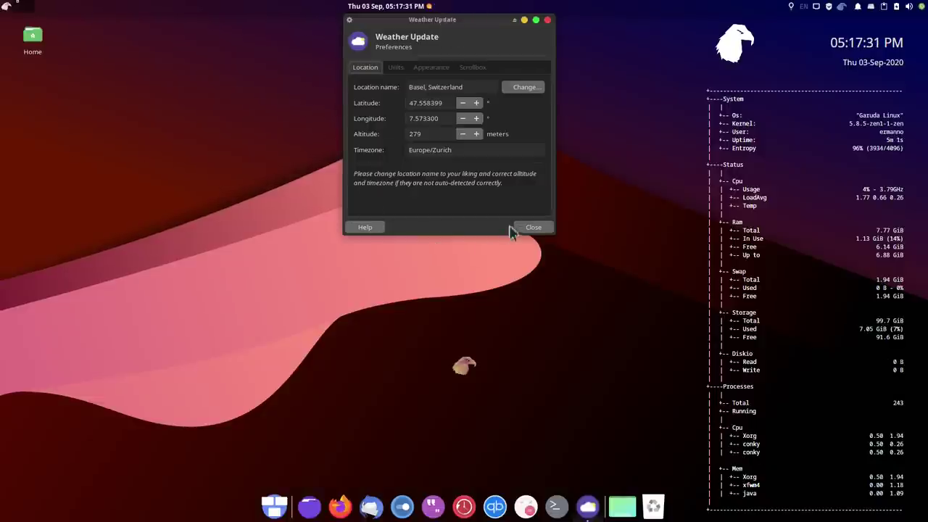
{"action": "left_click", "coordinate": [532, 229]}
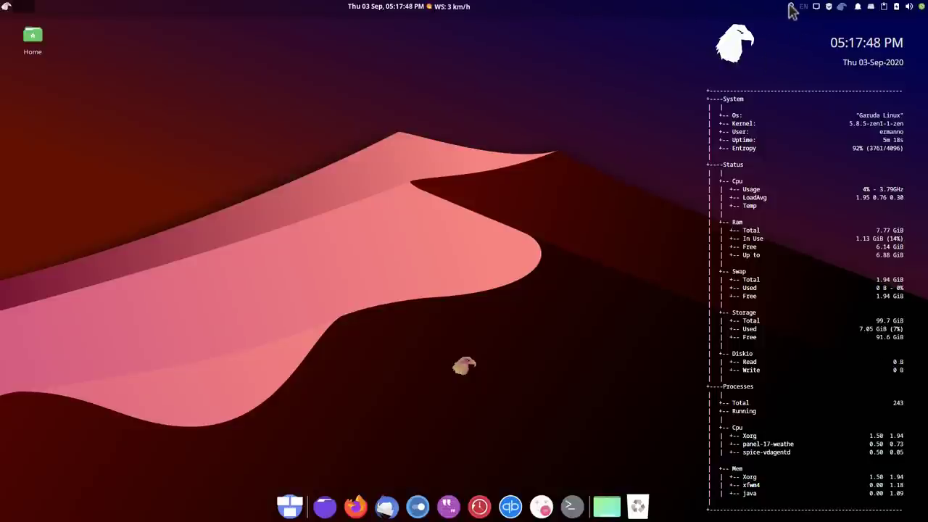
{"action": "left_click", "coordinate": [791, 10]}
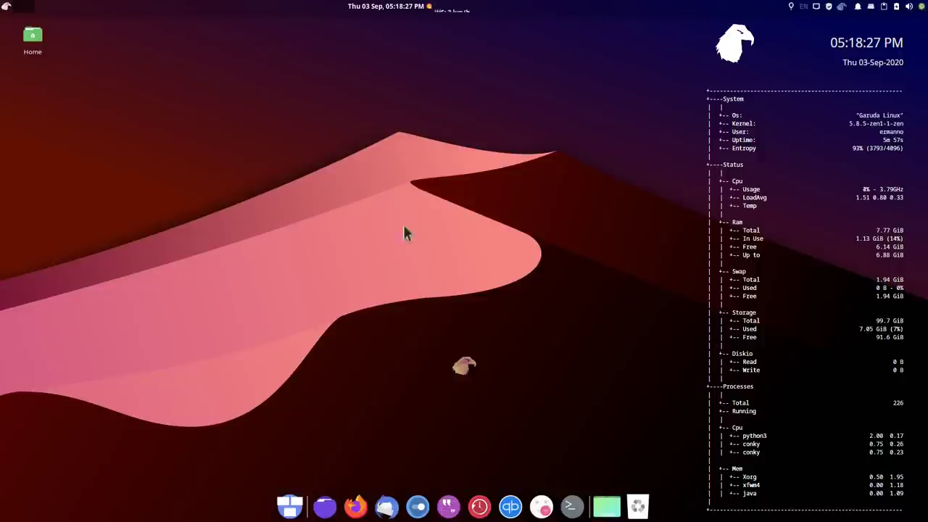
Launch and maximize Firefox, then quit it, closing all six tabs
{"action": "left_click", "coordinate": [361, 507]}
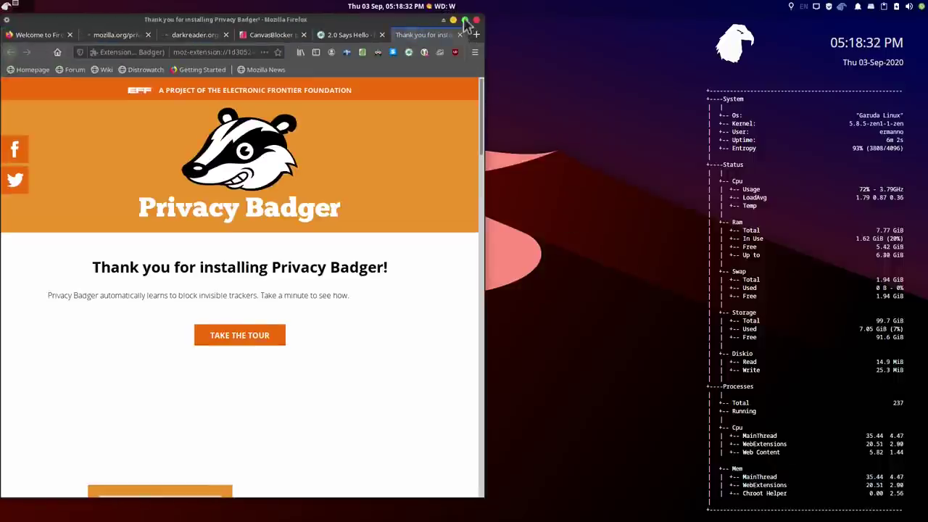
{"action": "left_click", "coordinate": [465, 21]}
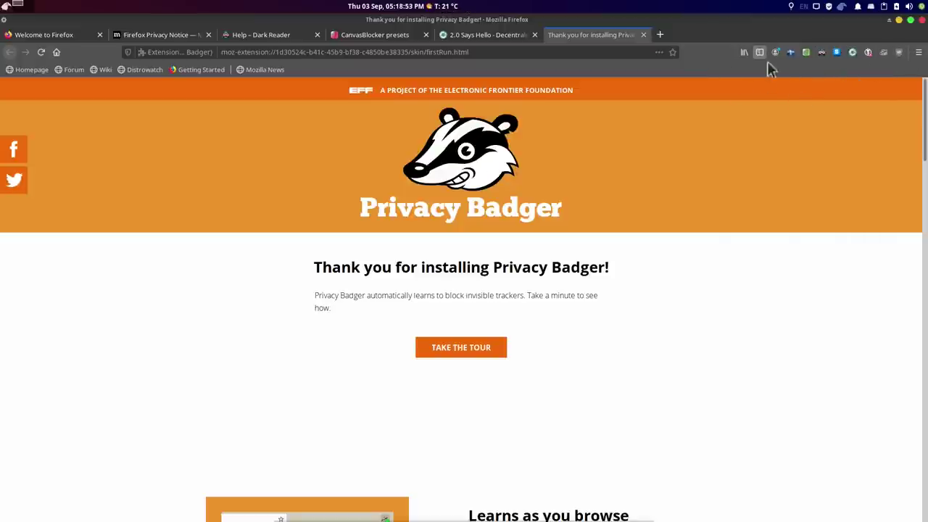
{"action": "left_click", "coordinate": [920, 21]}
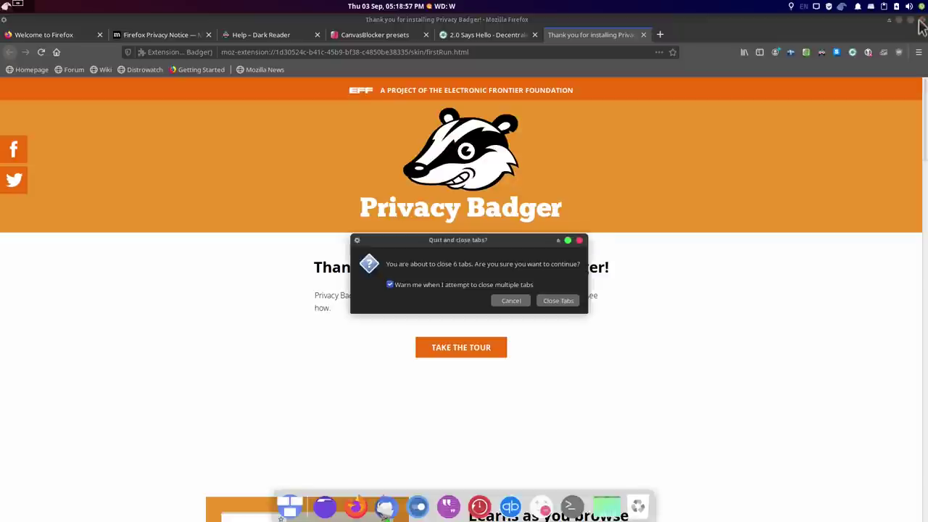
{"action": "left_click", "coordinate": [560, 302]}
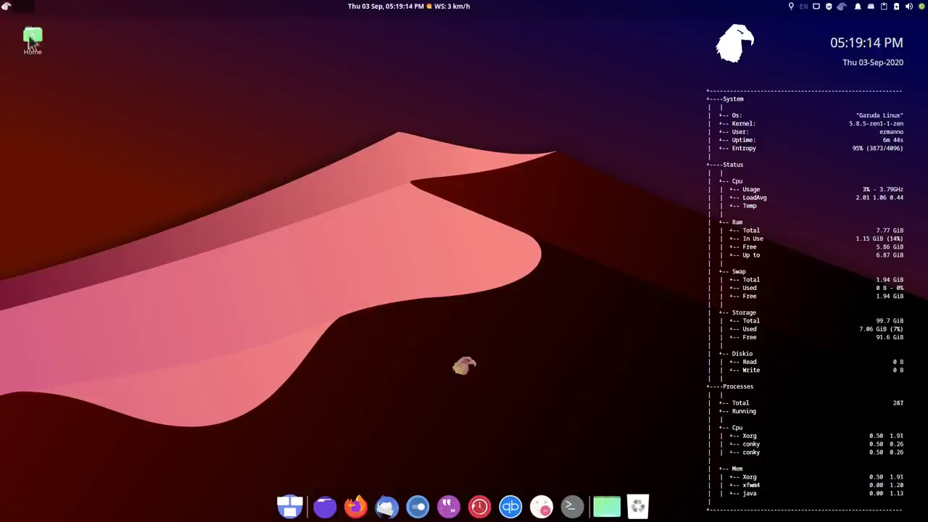
Find Garuda Welcome by searching 'garu' and choose Maintenance > Edit repositories
{"action": "left_click", "coordinate": [8, 8]}
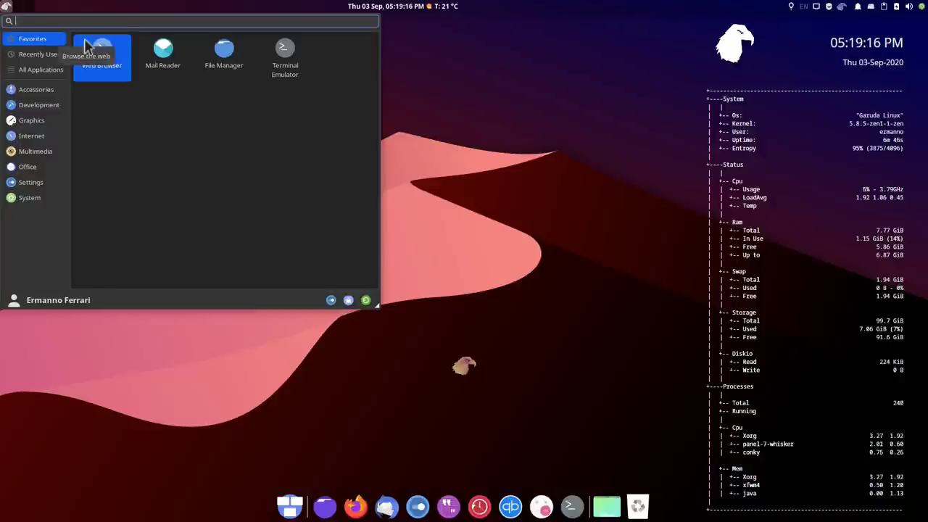
{"action": "type", "text": "garu"}
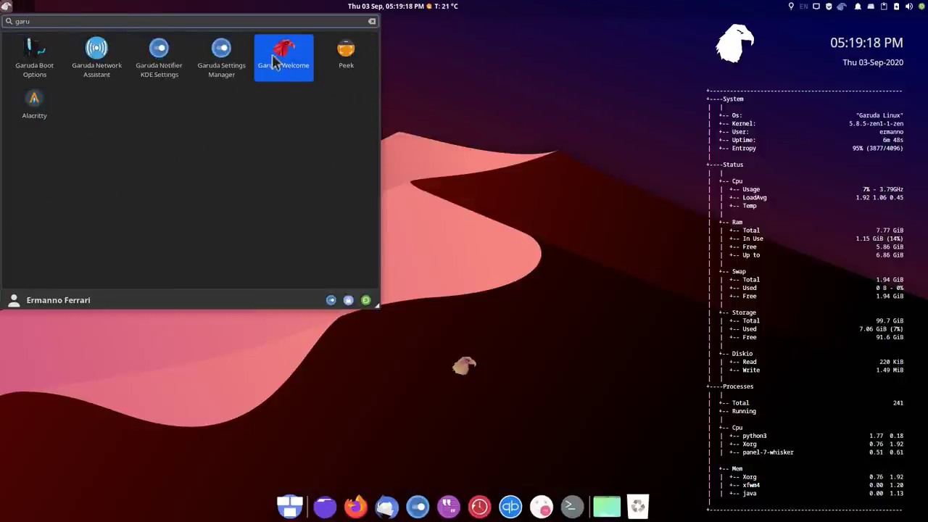
{"action": "left_click", "coordinate": [276, 61]}
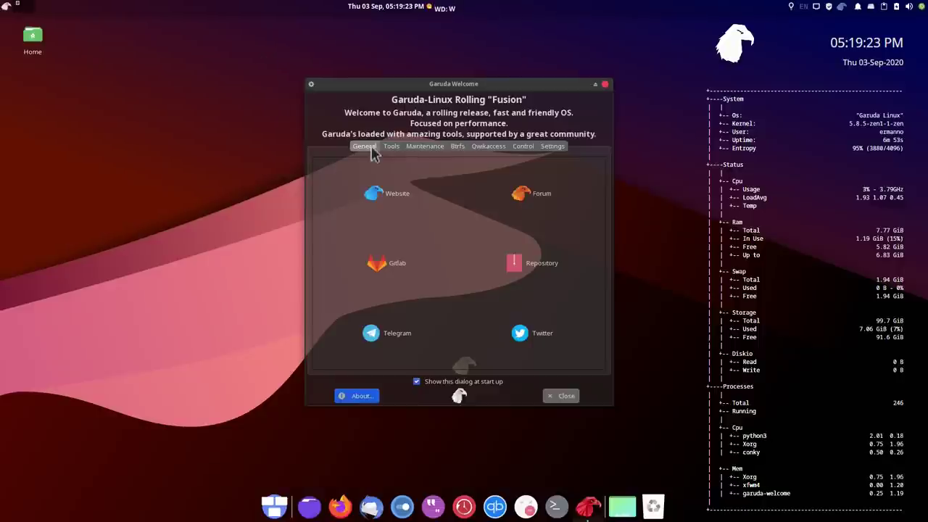
{"action": "left_click", "coordinate": [424, 147]}
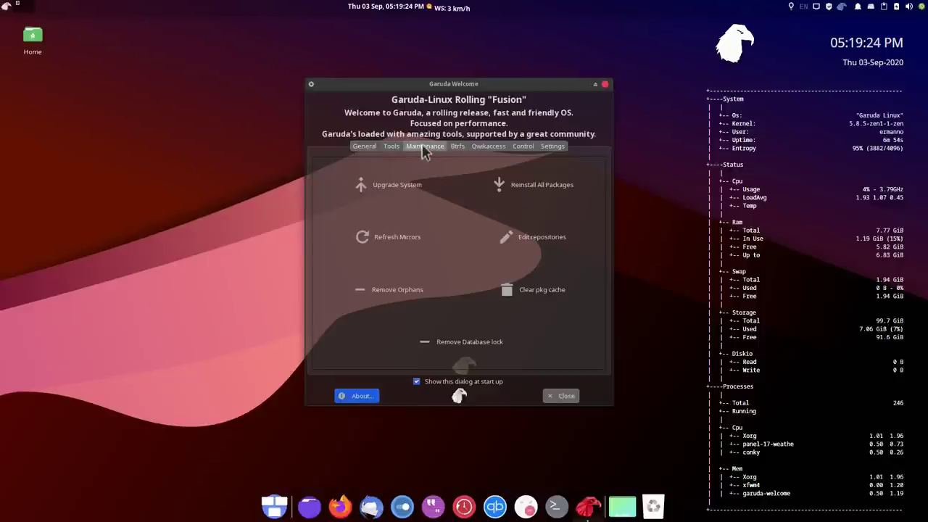
{"action": "left_click", "coordinate": [549, 241]}
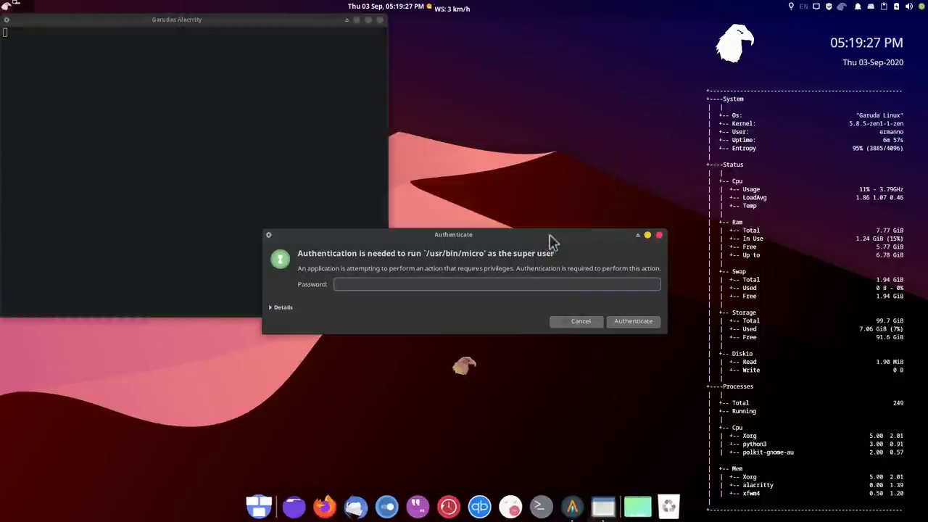
Enter the password to open /etc/pacman.conf in micro and scroll to [chaotic-aur], then launch Firefox
{"action": "type", "text": "••••••"}
{"action": "key", "text": "Return"}
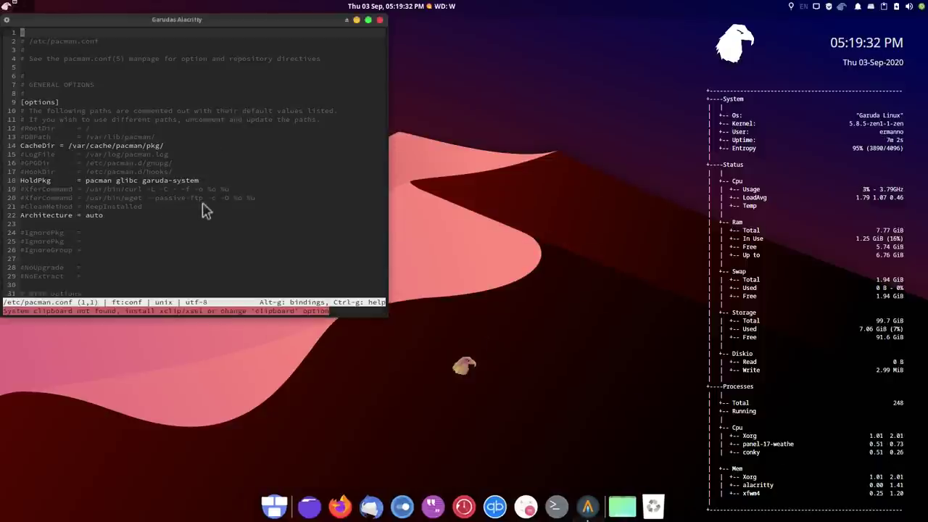
{"action": "scroll", "coordinate": [203, 210], "scroll_direction": "down", "scroll_amount": 15}
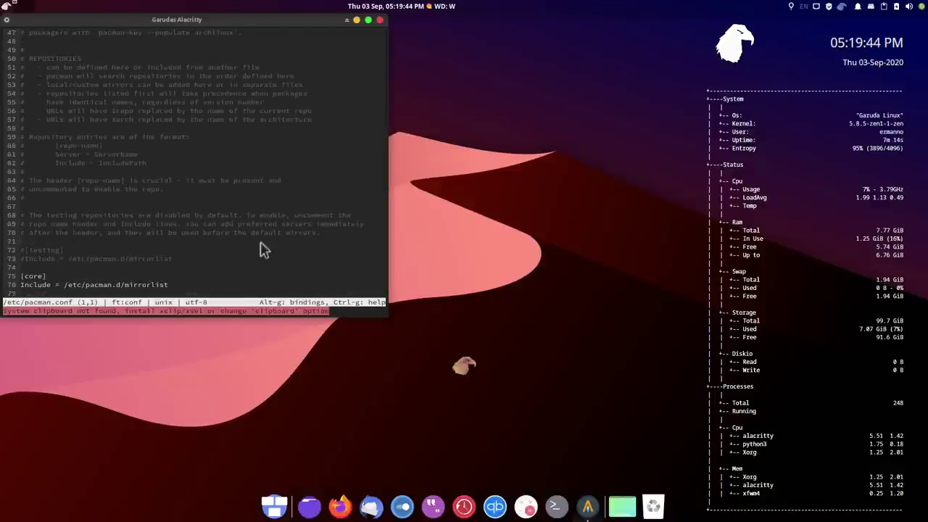
{"action": "scroll", "coordinate": [263, 249], "scroll_direction": "down", "scroll_amount": 7}
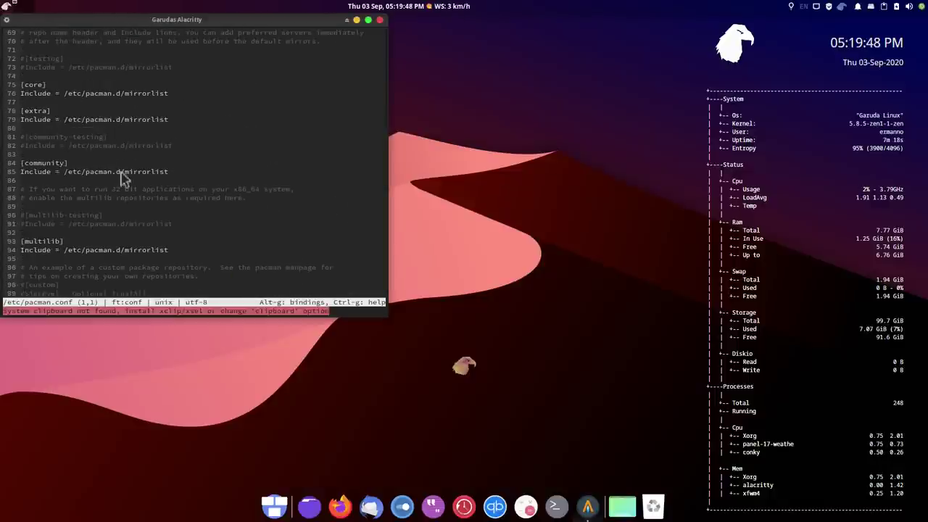
{"action": "scroll", "coordinate": [194, 199], "scroll_direction": "down", "scroll_amount": 3}
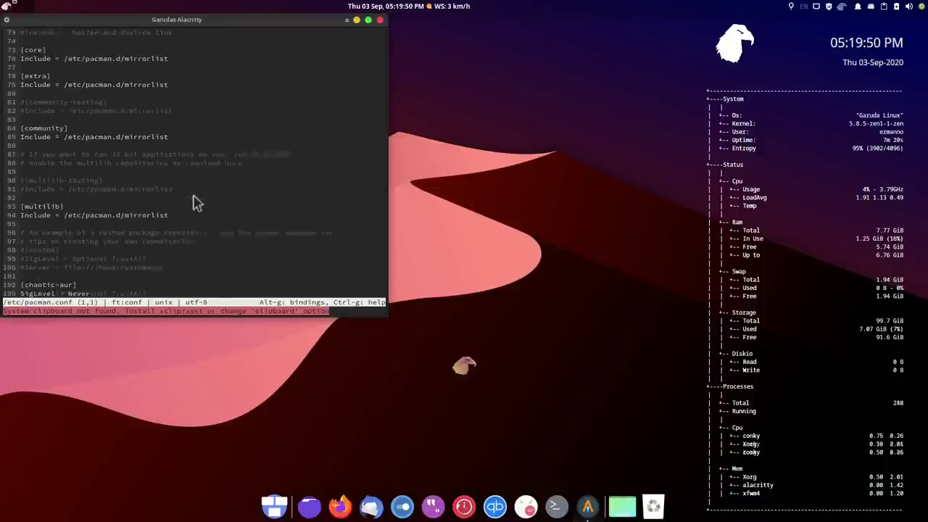
{"action": "scroll", "coordinate": [159, 199], "scroll_direction": "down", "scroll_amount": 3}
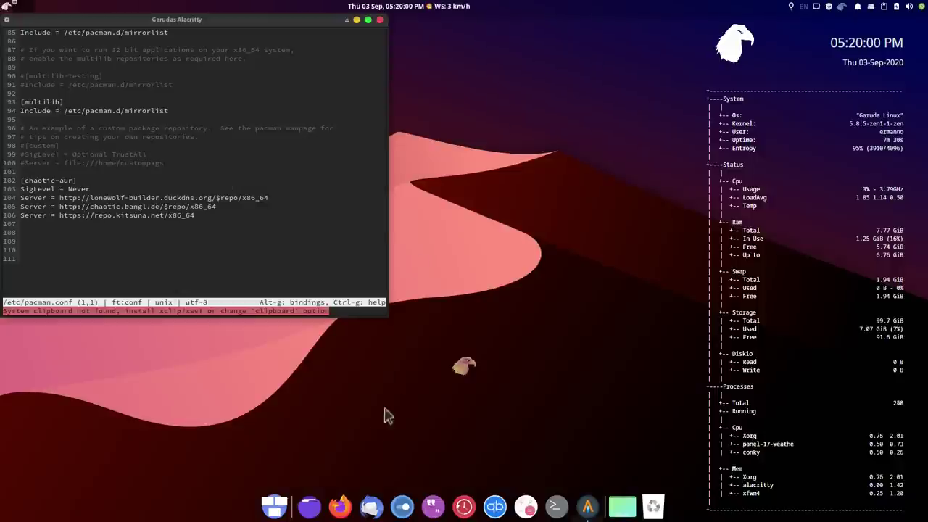
{"action": "left_click", "coordinate": [338, 506]}
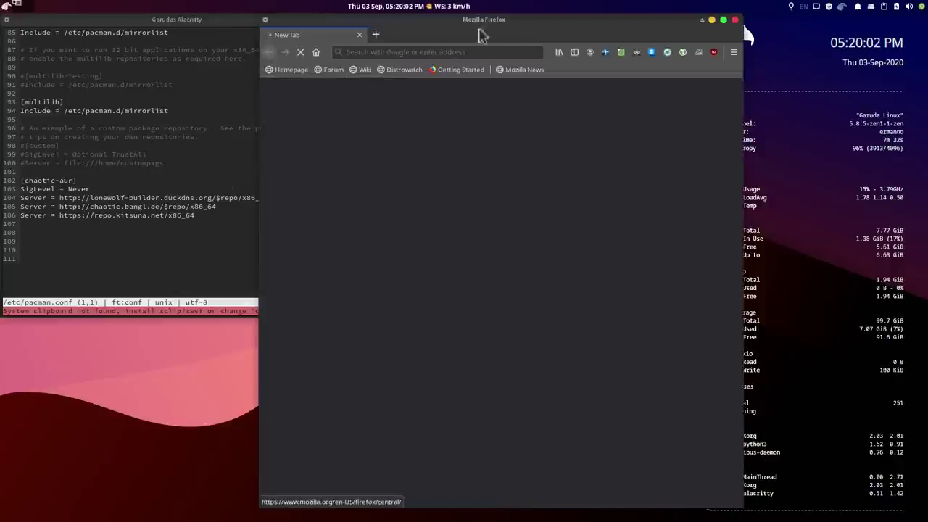
Maximize Firefox and search the web for 'chaotic/aur arch'
{"action": "left_click", "coordinate": [723, 20]}
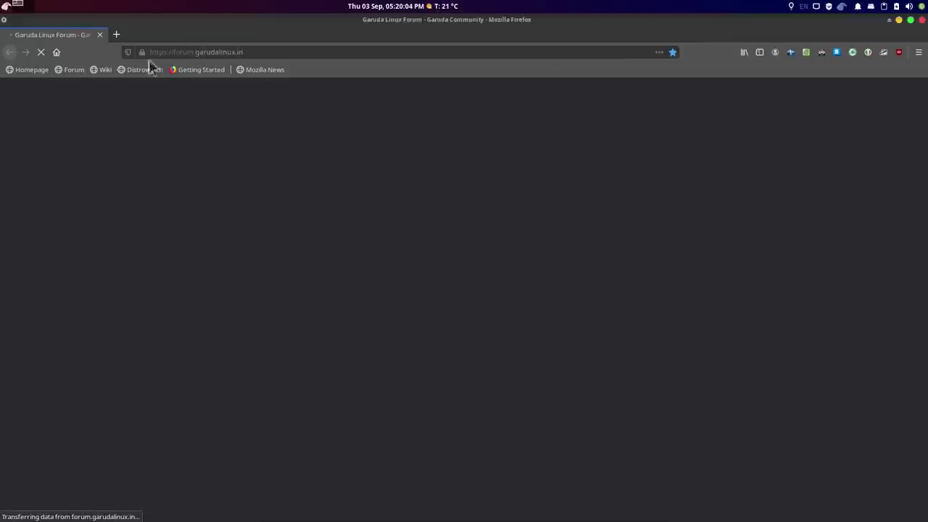
{"action": "left_click", "coordinate": [266, 48]}
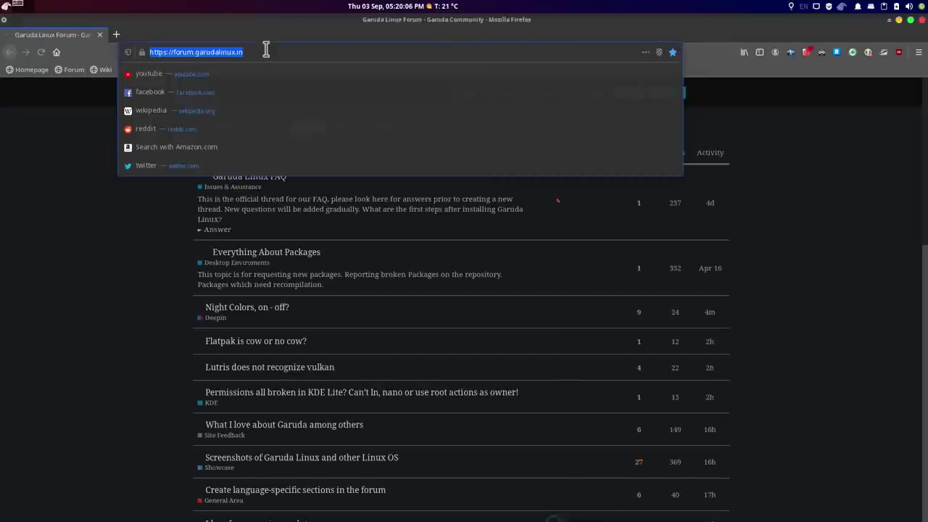
{"action": "type", "text": "cha"}
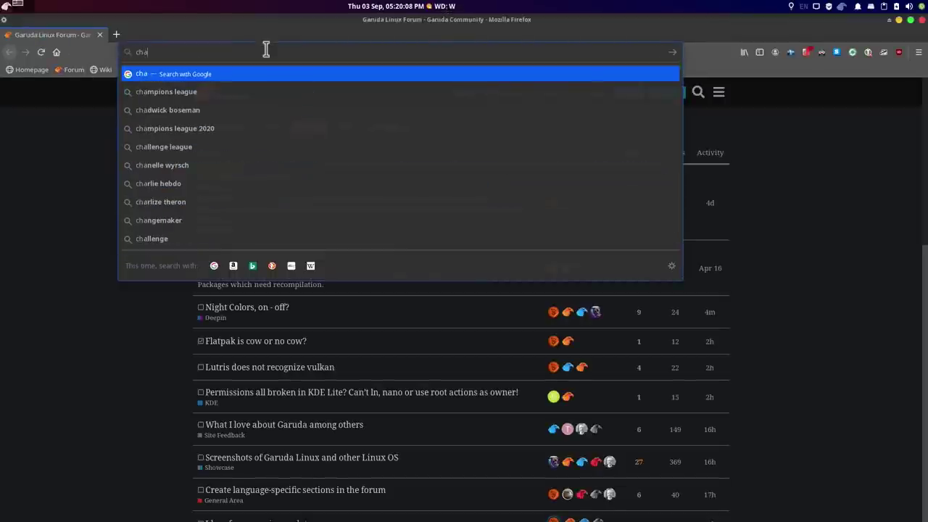
{"action": "type", "text": "otic/a"}
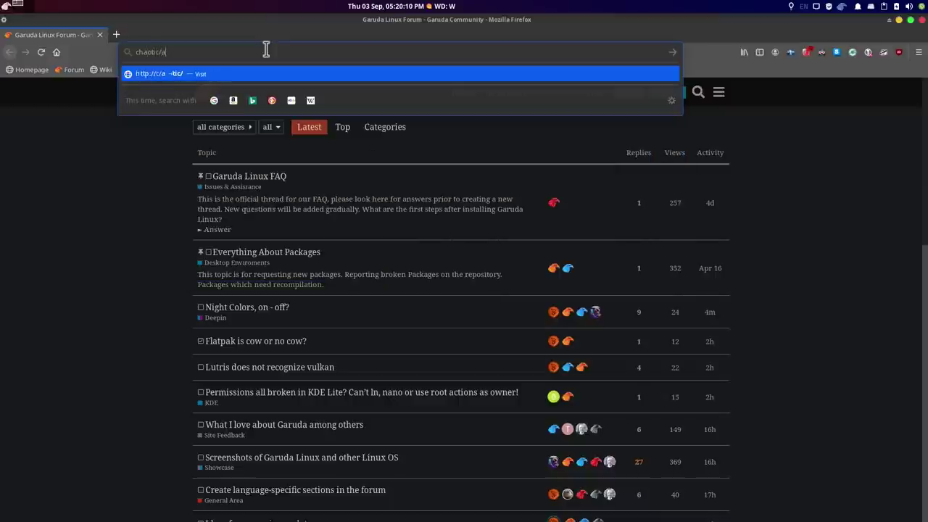
{"action": "type", "text": "ur arch"}
{"action": "key", "text": "Return"}
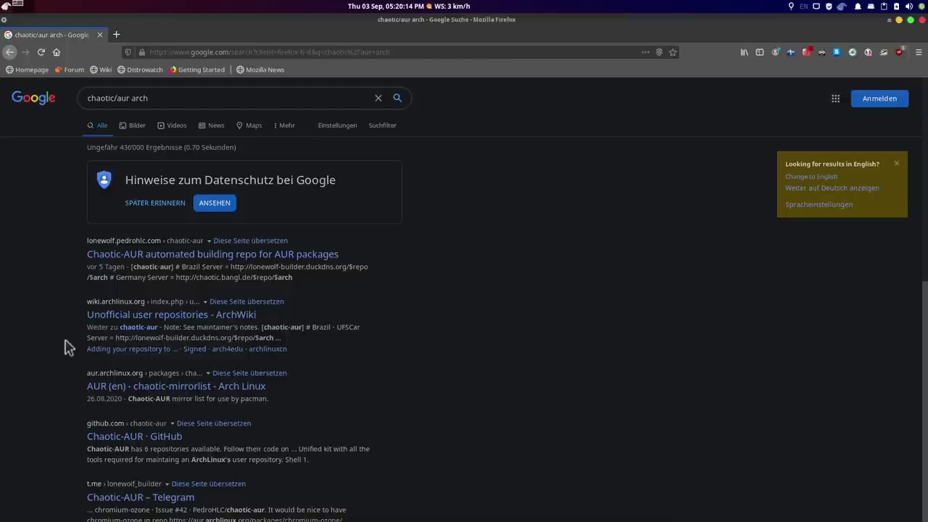
Read the chaotic-aur entry on ArchWiki's Unofficial user repositories page, then close Firefox
{"action": "left_click", "coordinate": [114, 321]}
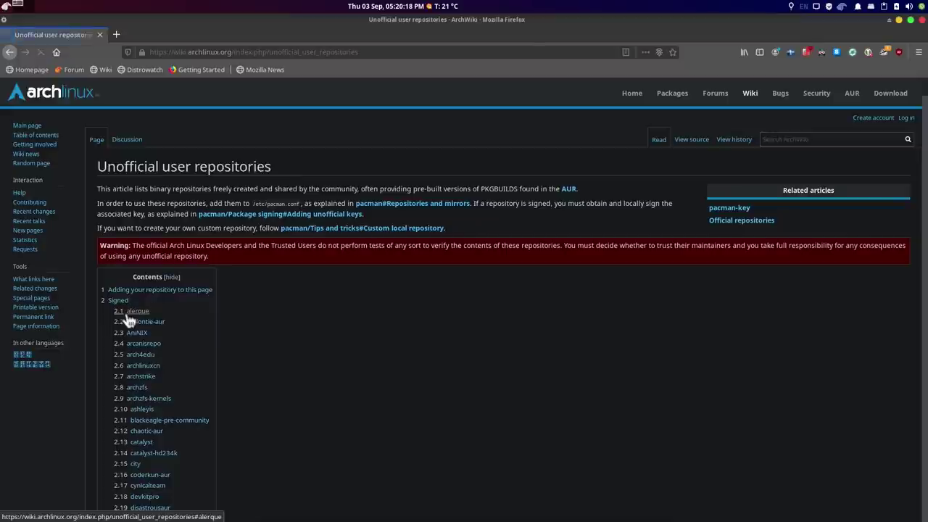
{"action": "scroll", "coordinate": [344, 319], "scroll_direction": "down", "scroll_amount": 3}
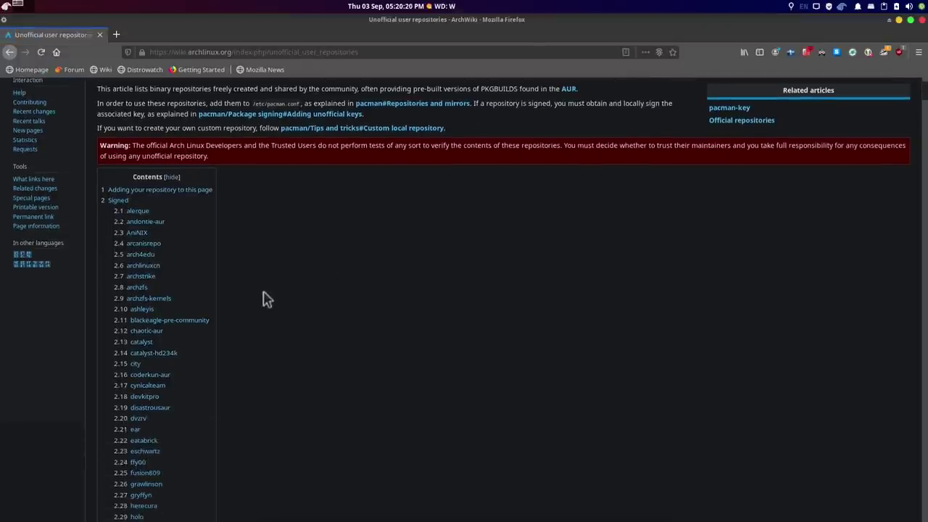
{"action": "left_click", "coordinate": [149, 331]}
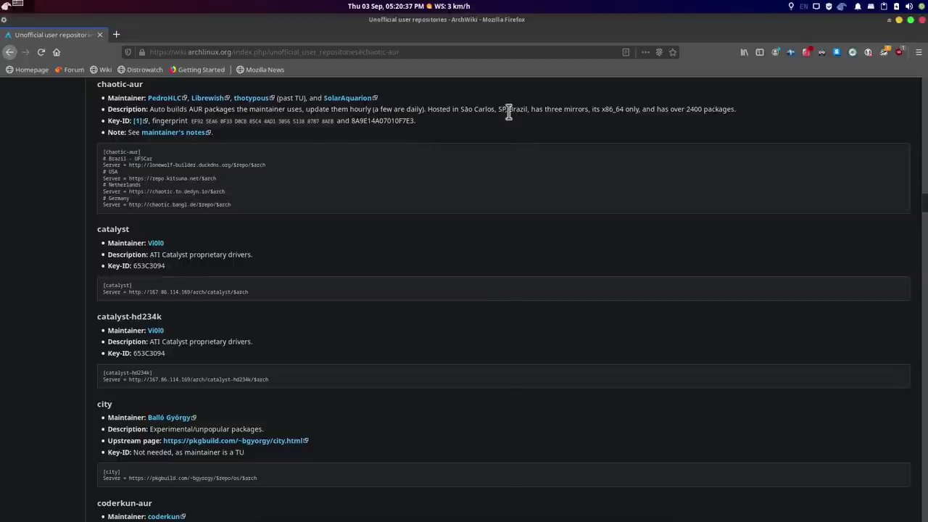
{"action": "left_click", "coordinate": [922, 20]}
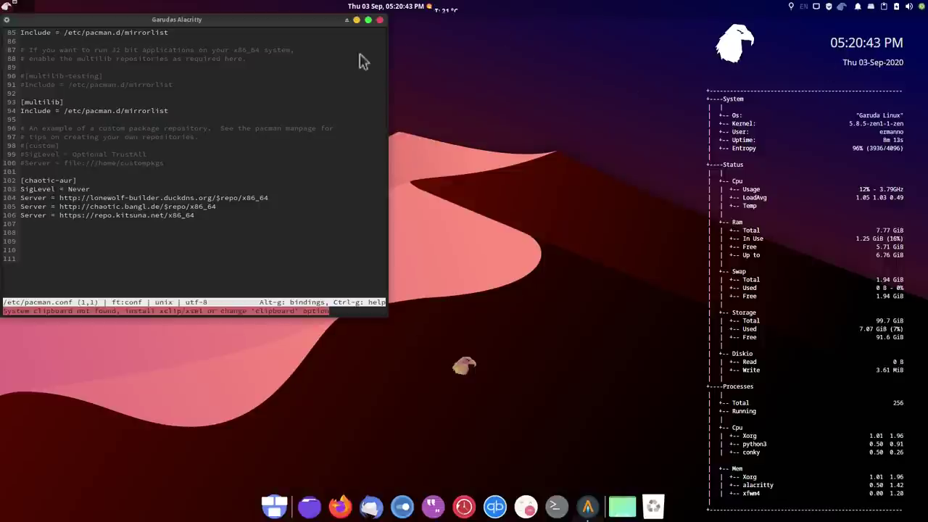
Close the pacman.conf terminal and launch Software from Garuda Welcome's Tools tab
{"action": "left_click", "coordinate": [379, 20]}
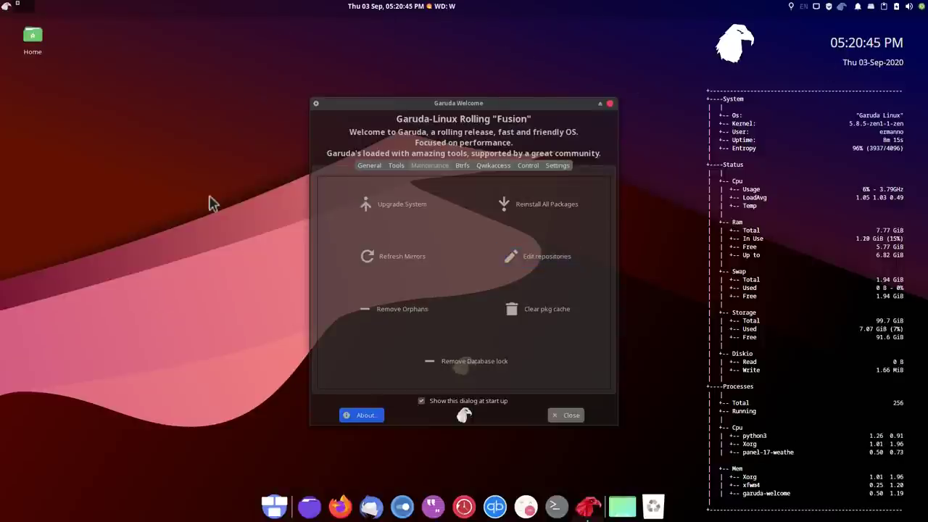
{"action": "left_click", "coordinate": [397, 167]}
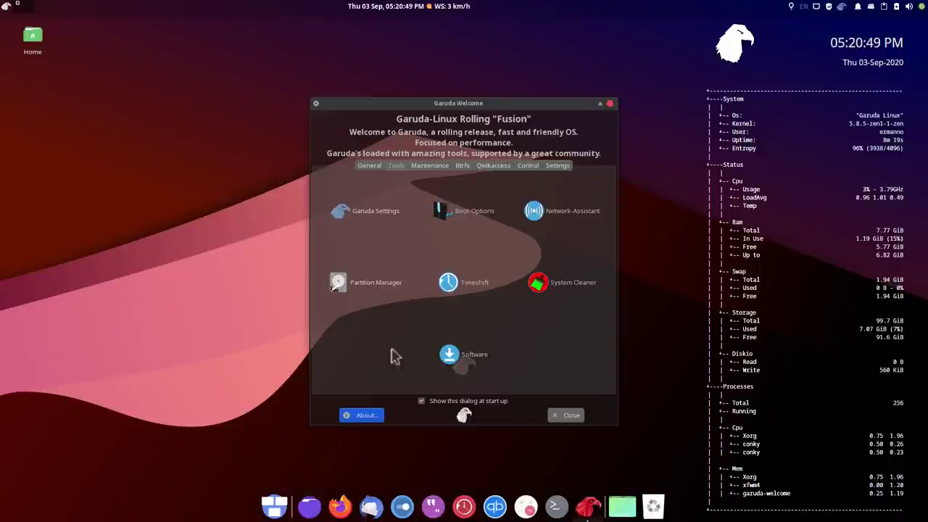
{"action": "left_click", "coordinate": [455, 357]}
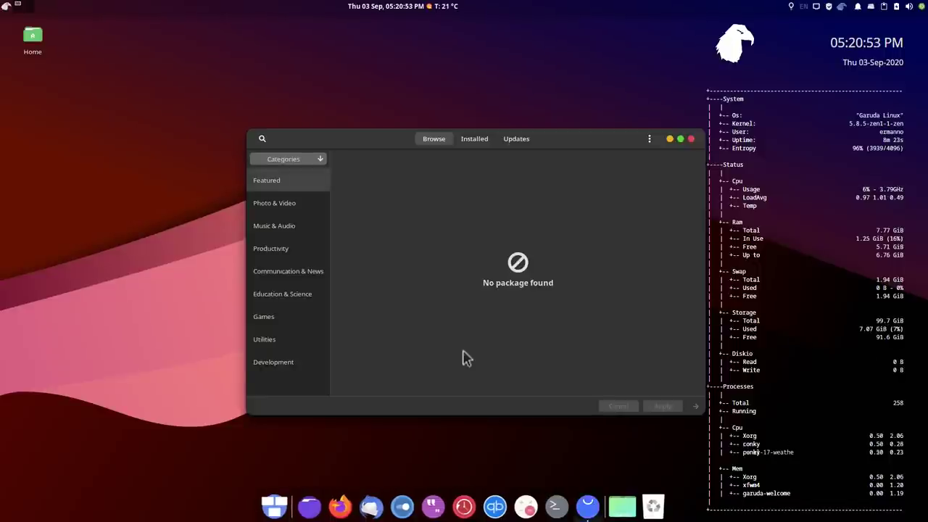
Search for spotify in Pamac, limiting results to AUR packages
{"action": "left_click_drag", "start_coordinate": [355, 139], "coordinate": [336, 121]}
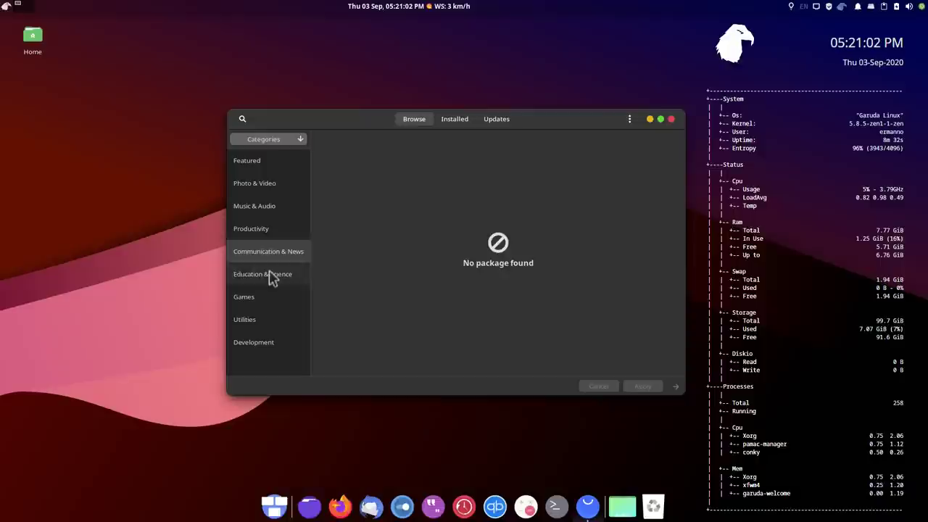
{"action": "left_click", "coordinate": [243, 297]}
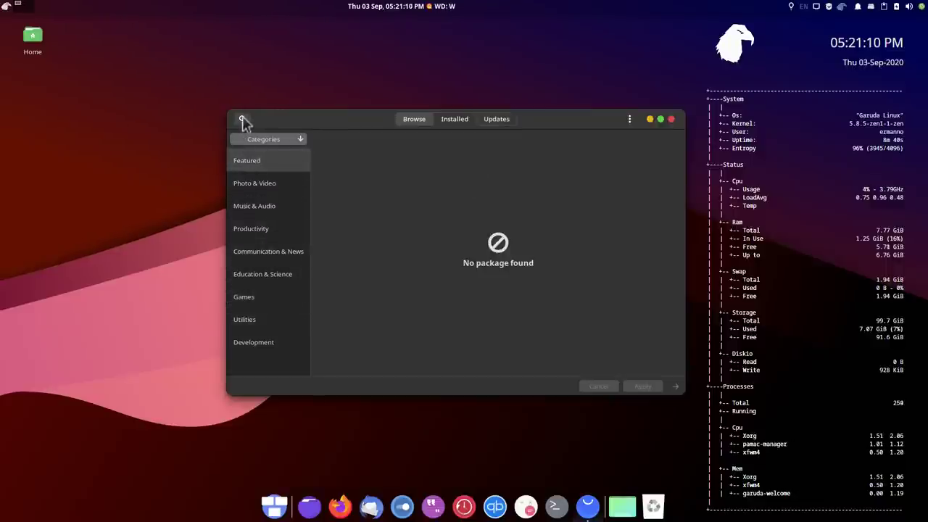
{"action": "left_click", "coordinate": [242, 119]}
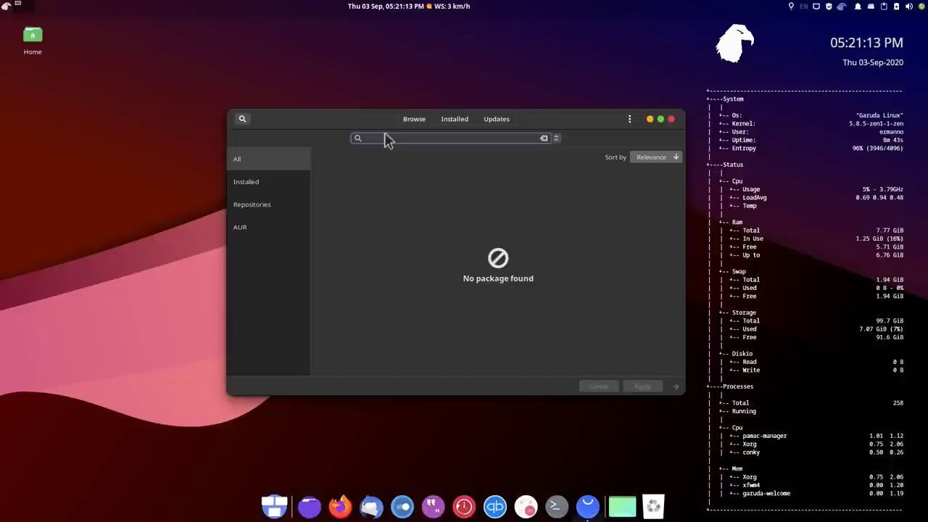
{"action": "type", "text": "spotify"}
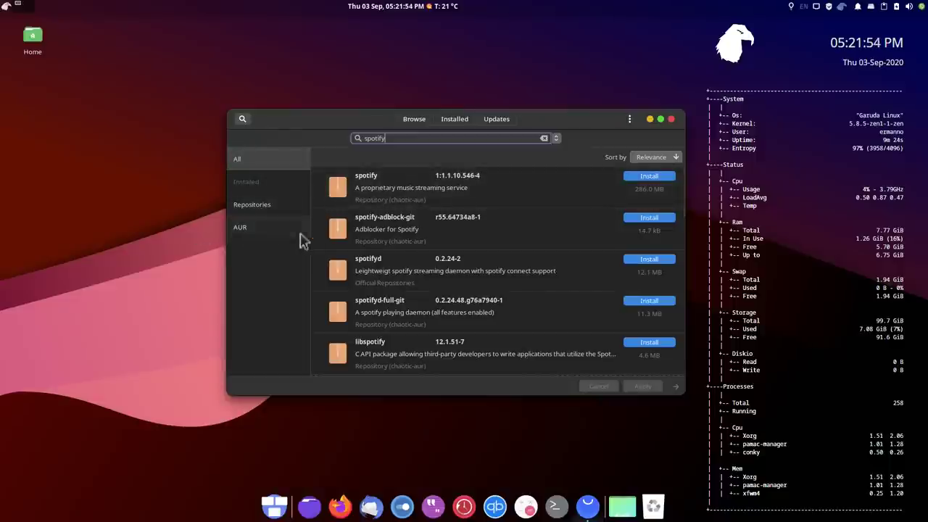
{"action": "left_click", "coordinate": [253, 232]}
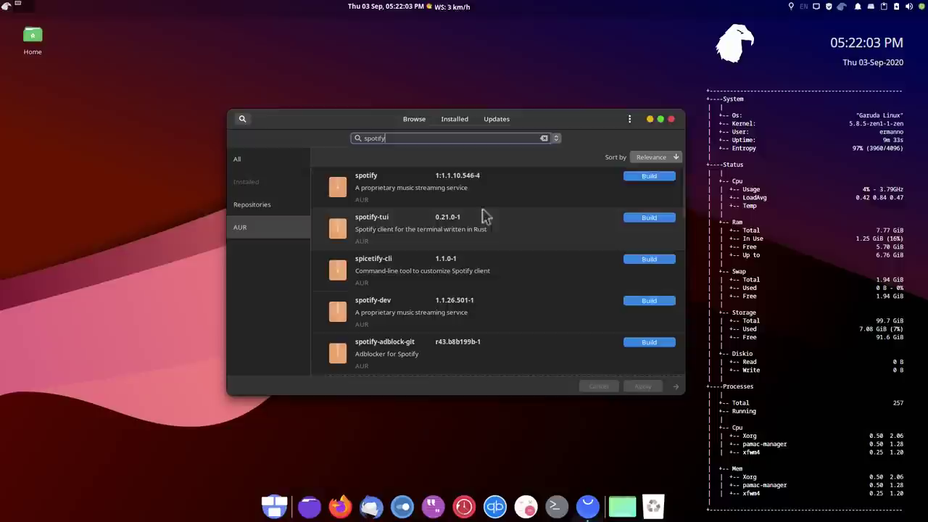
Replace the query with yay to search the AUR, then close Pamac
{"action": "double_click", "coordinate": [377, 138]}
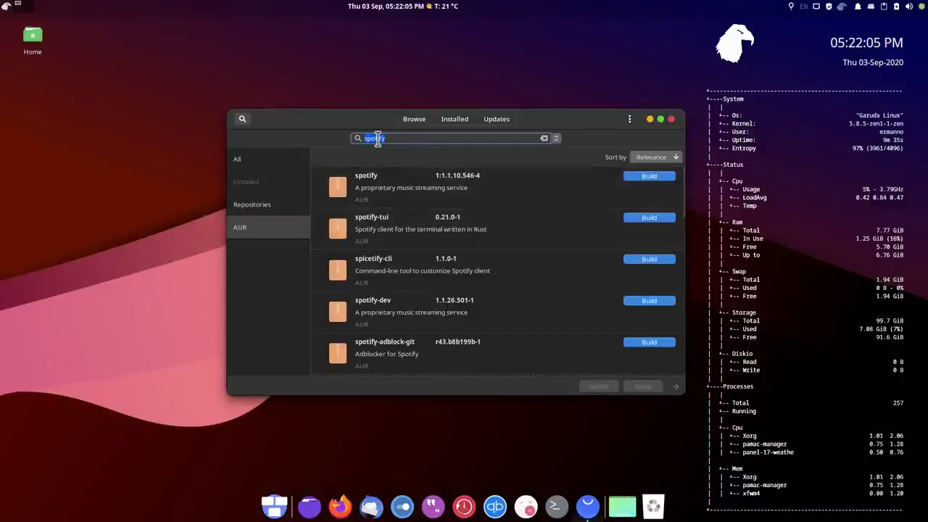
{"action": "type", "text": "yay"}
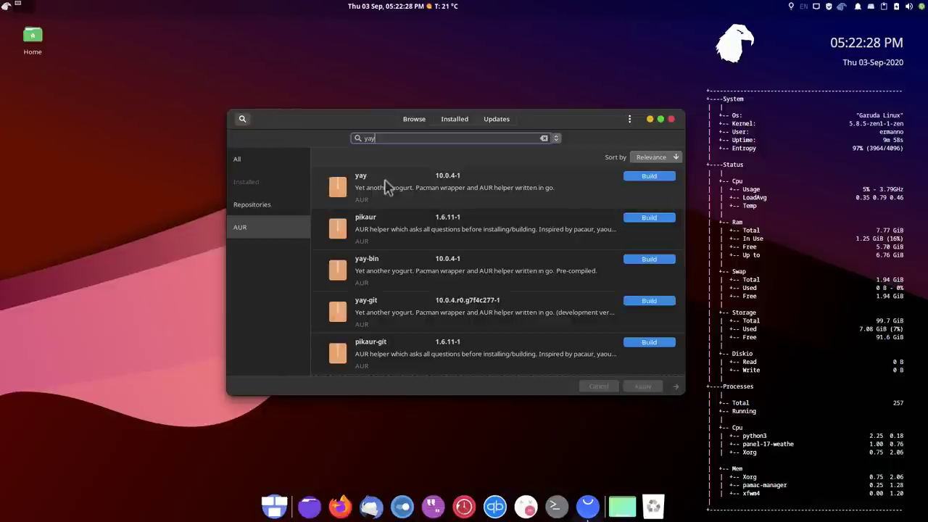
{"action": "left_click", "coordinate": [670, 119]}
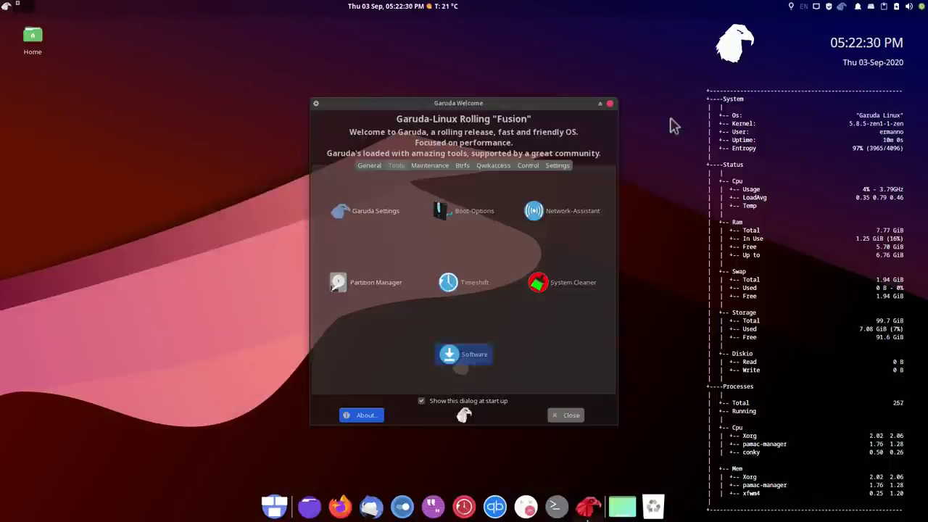
Close Garuda Welcome and open a maximized terminal
{"action": "left_click", "coordinate": [610, 105]}
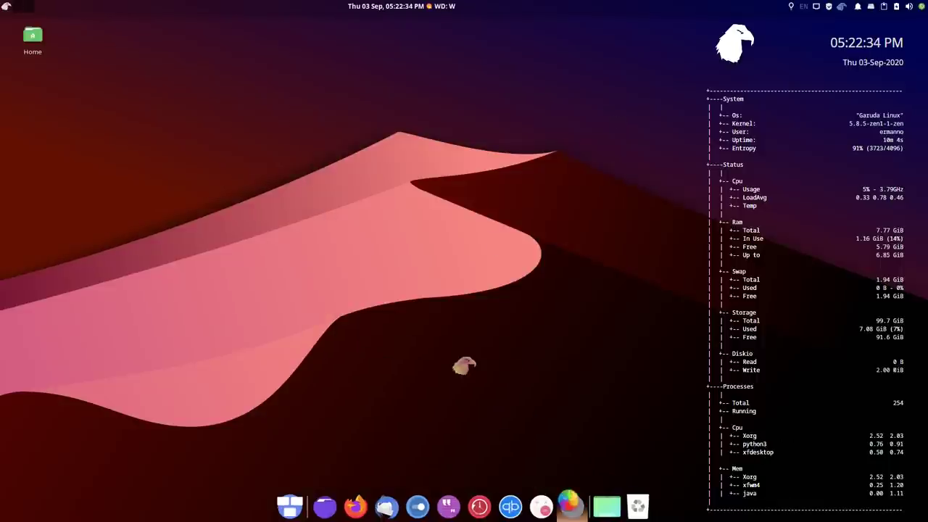
{"action": "key", "text": "ctrl+alt+t"}
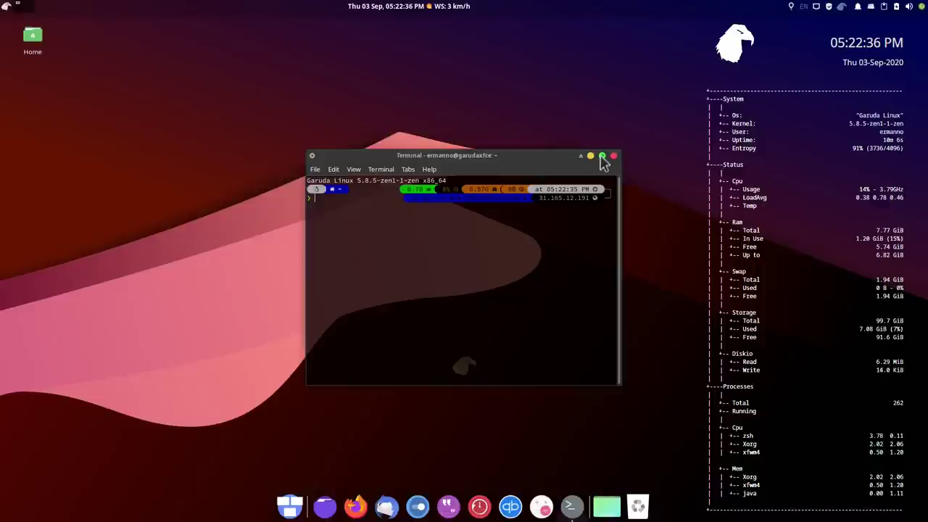
{"action": "left_click", "coordinate": [603, 156]}
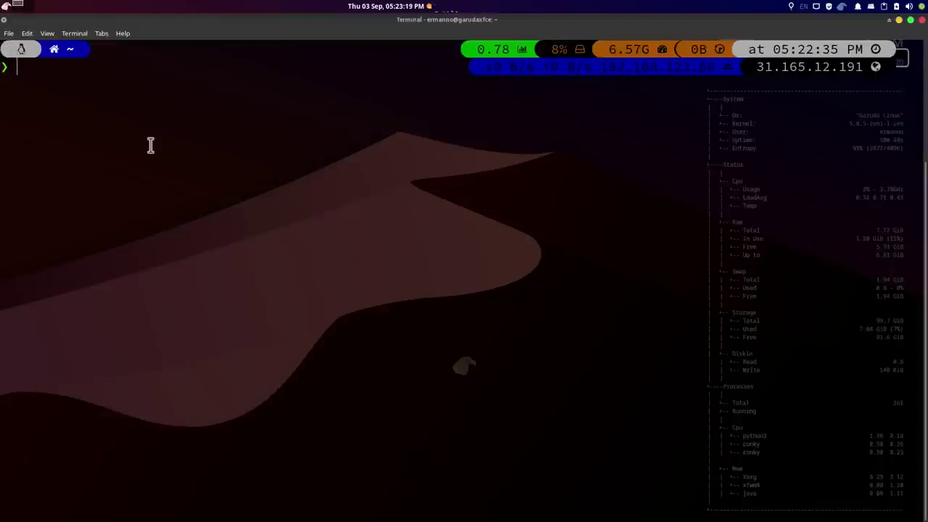
Run sudo pacman -Syu with the password, then clear the screen
{"action": "type", "text": "sudo pacman -"}
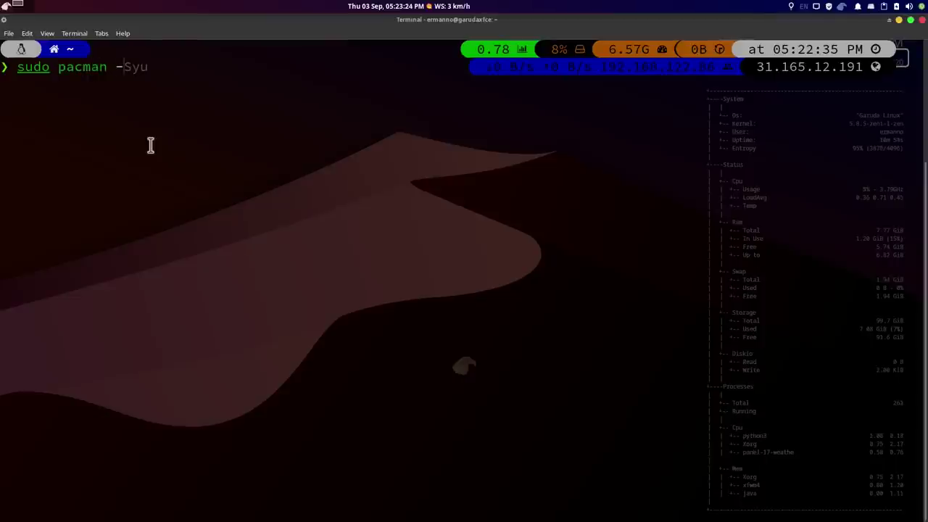
{"action": "type", "text": "Syu"}
{"action": "key", "text": "Return"}
{"action": "type", "text": "*"}
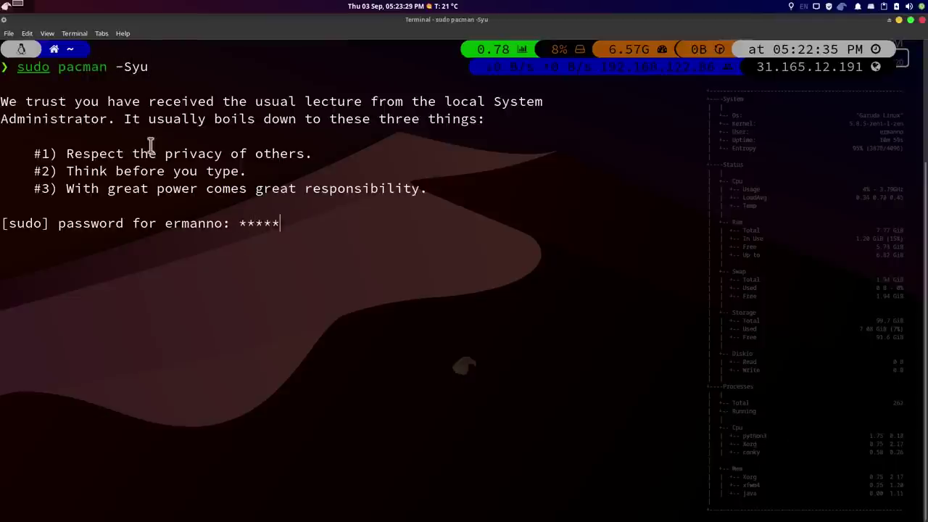
{"action": "type", "text": "********"}
{"action": "key", "text": "Return"}
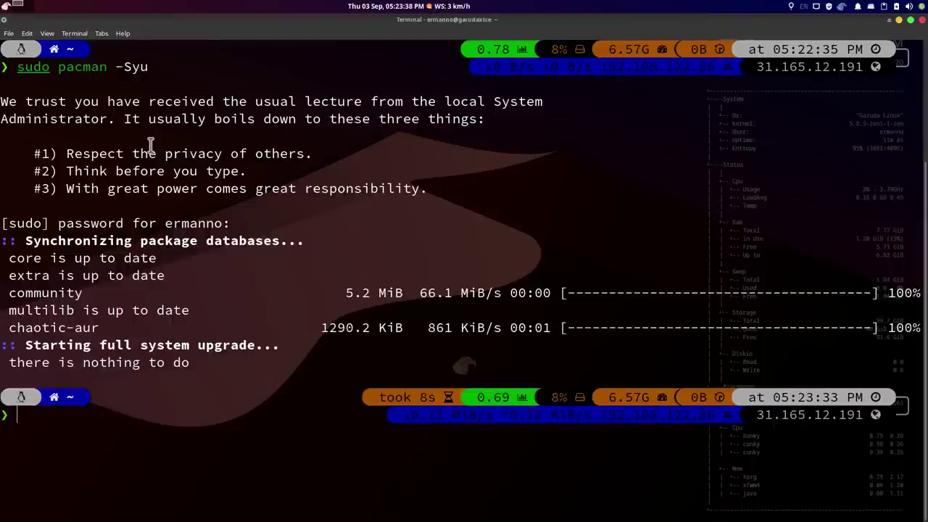
{"action": "key", "text": "ctrl+l"}
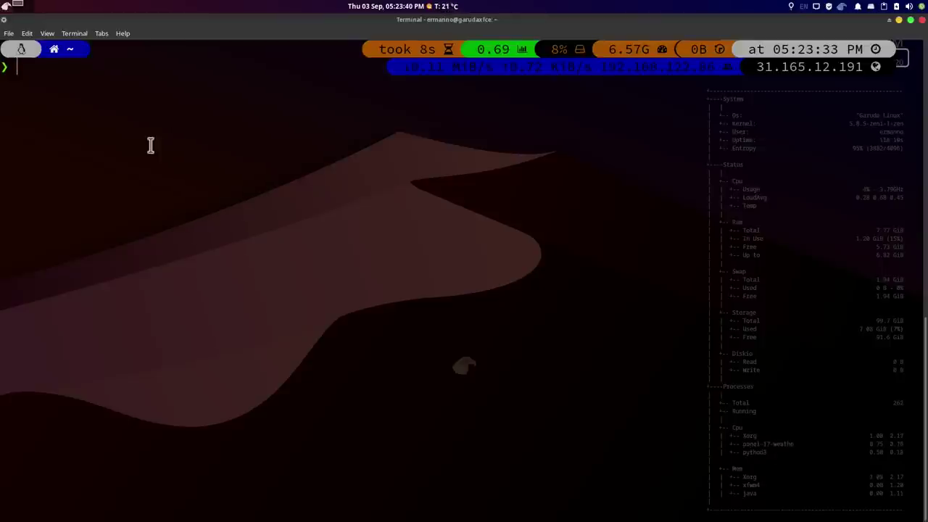
Run p10k configure, quit the wizard with q, and close the terminal
{"action": "type", "text": "p10k configure"}
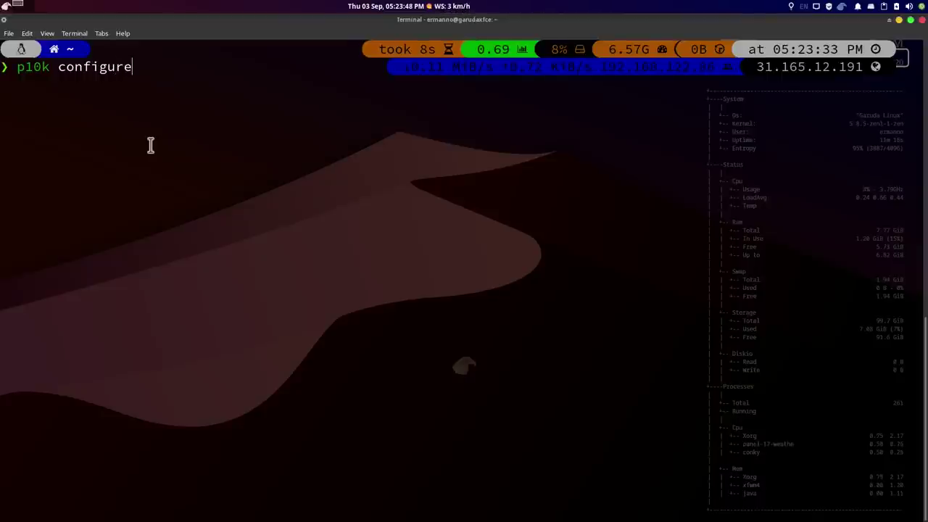
{"action": "key", "text": "Return"}
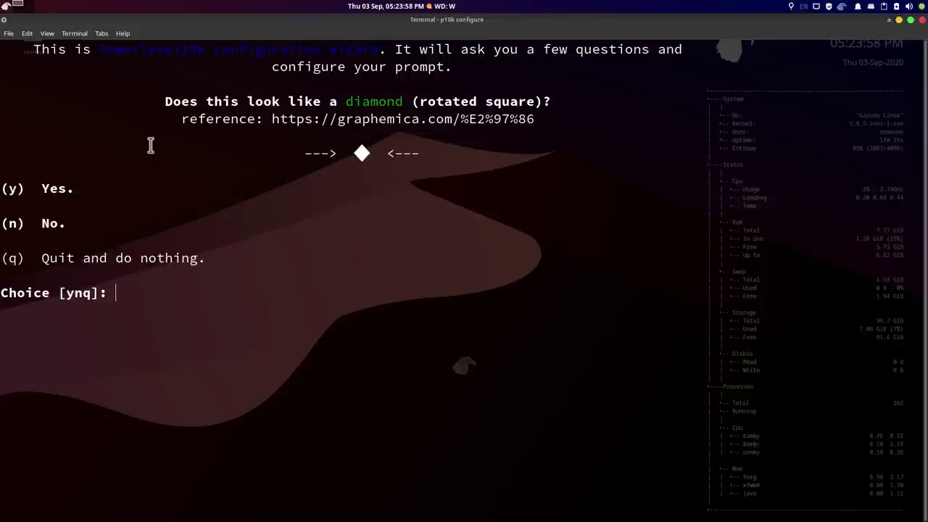
{"action": "key", "text": "q"}
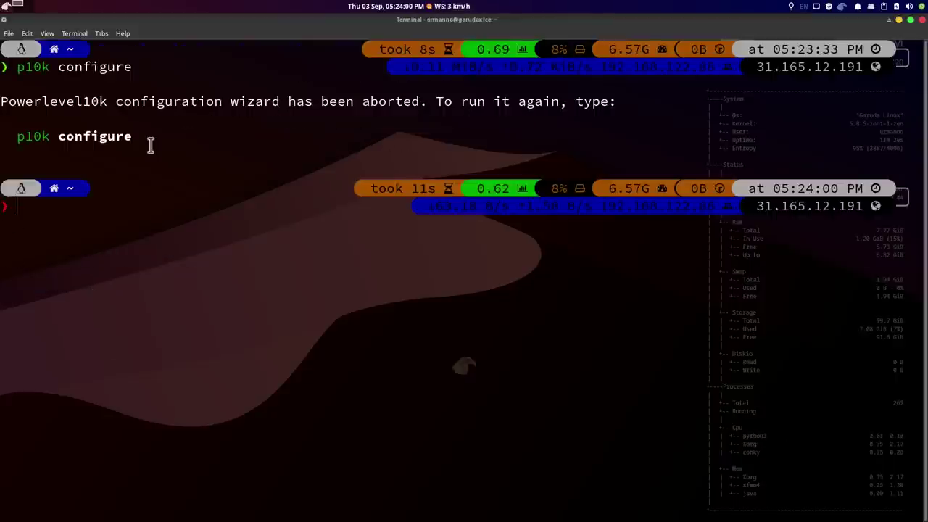
{"action": "key", "text": "ctrl+d"}
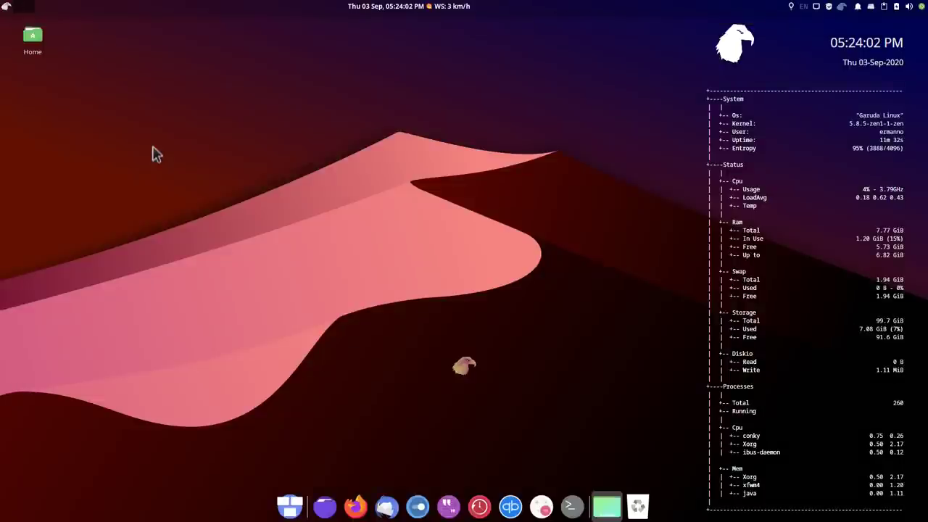